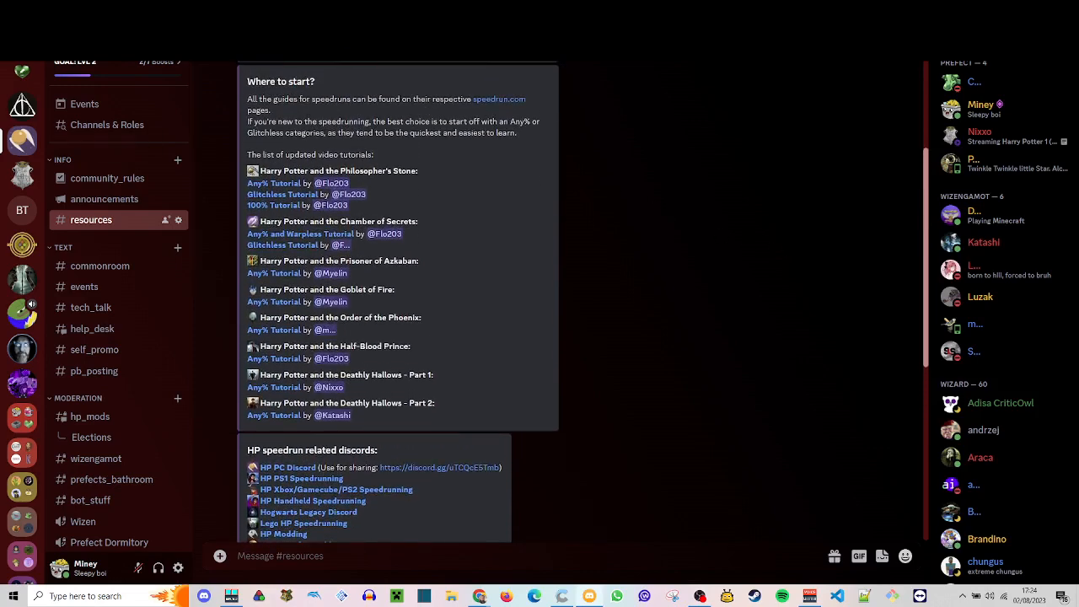
- Claim and remove the Ravenclaw role in the Nixxo server's resources channel, dismissing the bot's replies
{"action": "left_click", "coordinate": [12, 179]}
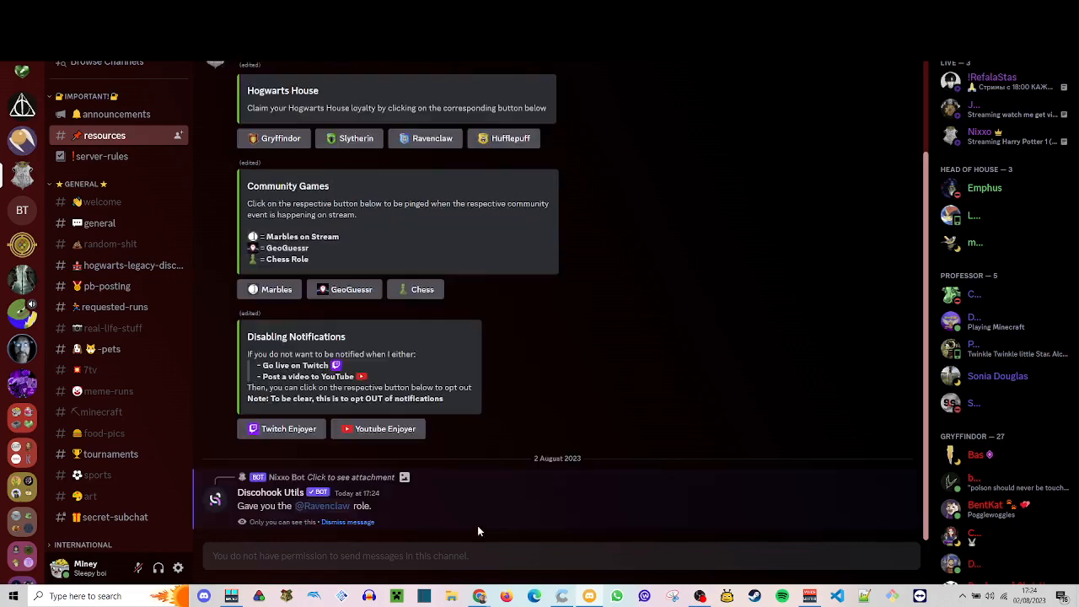
{"action": "left_click", "coordinate": [354, 524]}
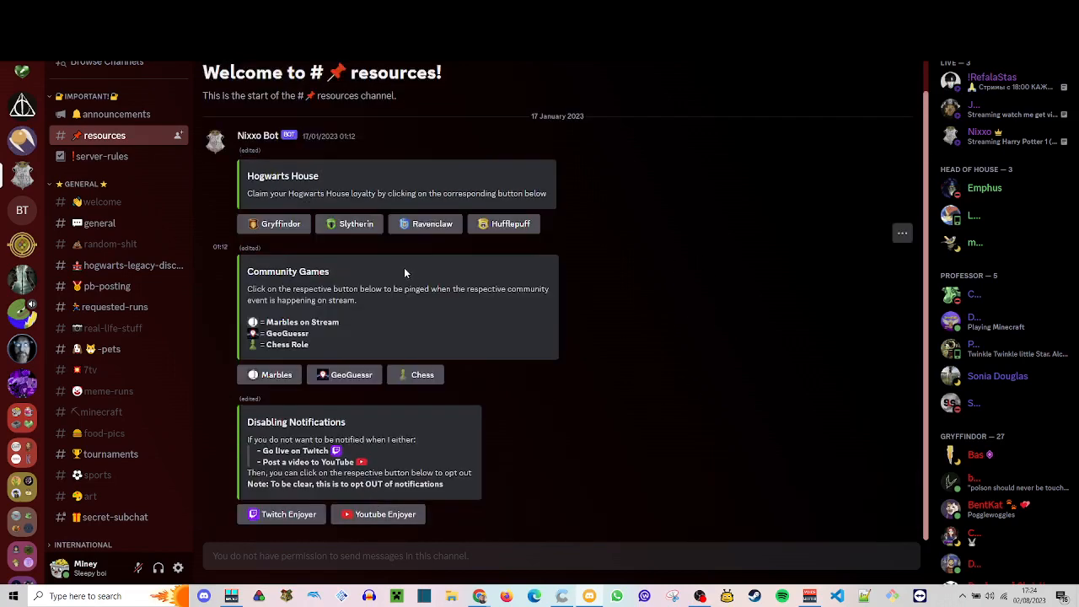
{"action": "left_click", "coordinate": [421, 231]}
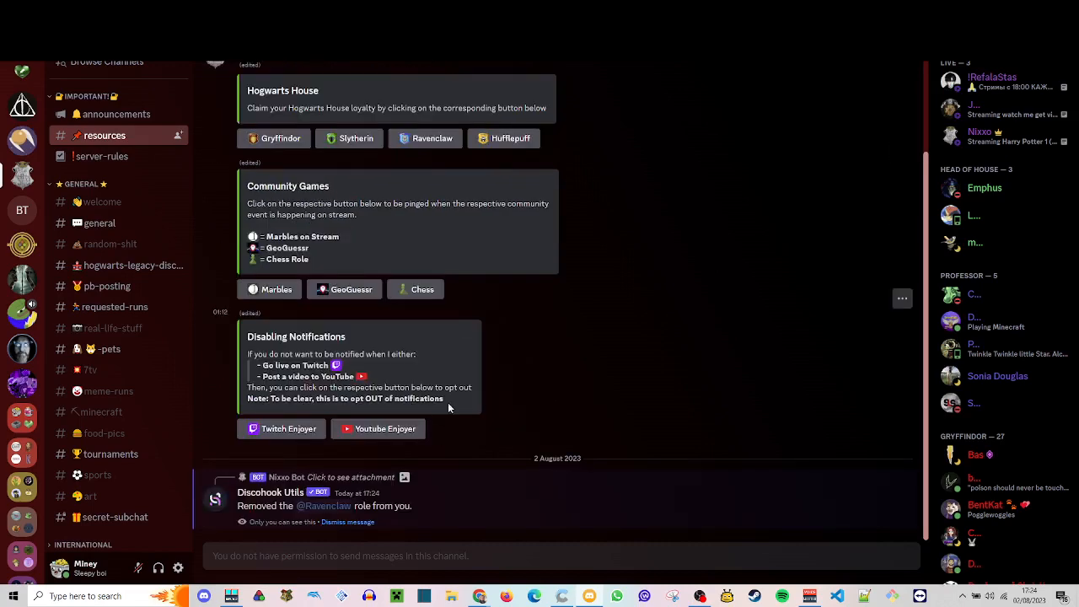
{"action": "left_click", "coordinate": [346, 523]}
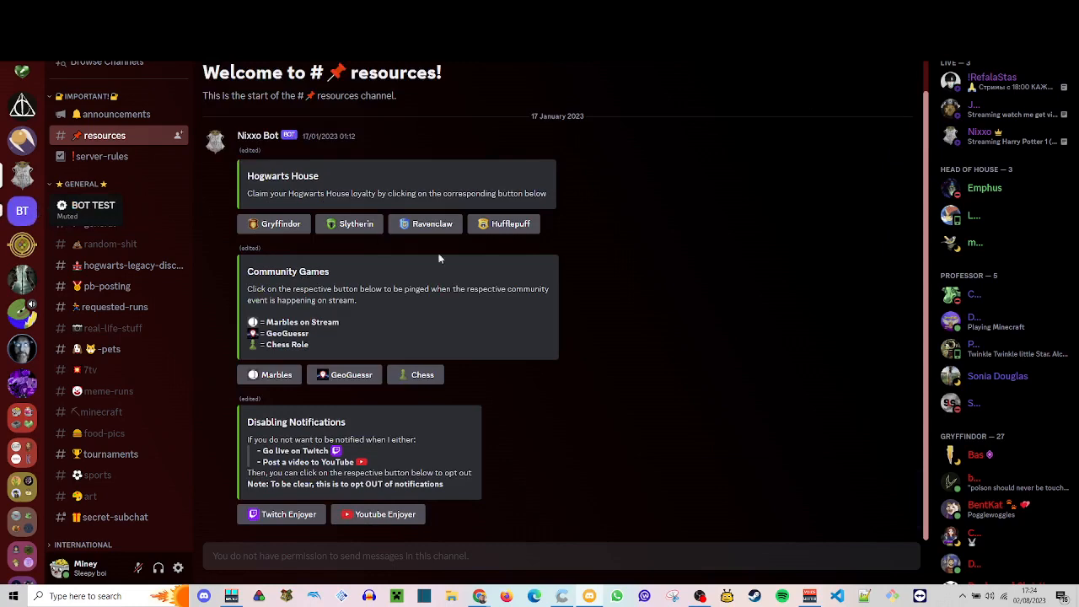
- Open the BOT TEST server in Discord and start inviting the bot from the Discohook Utils page in Chrome
{"action": "left_click", "coordinate": [22, 210]}
{"action": "mouse_move", "coordinate": [479, 596]}
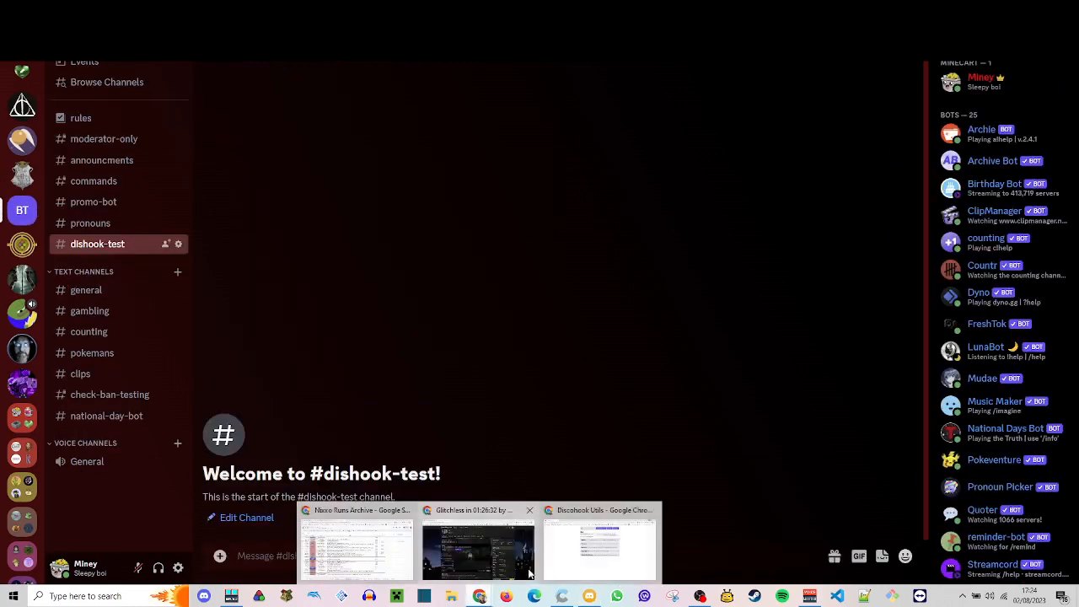
{"action": "left_click", "coordinate": [583, 544]}
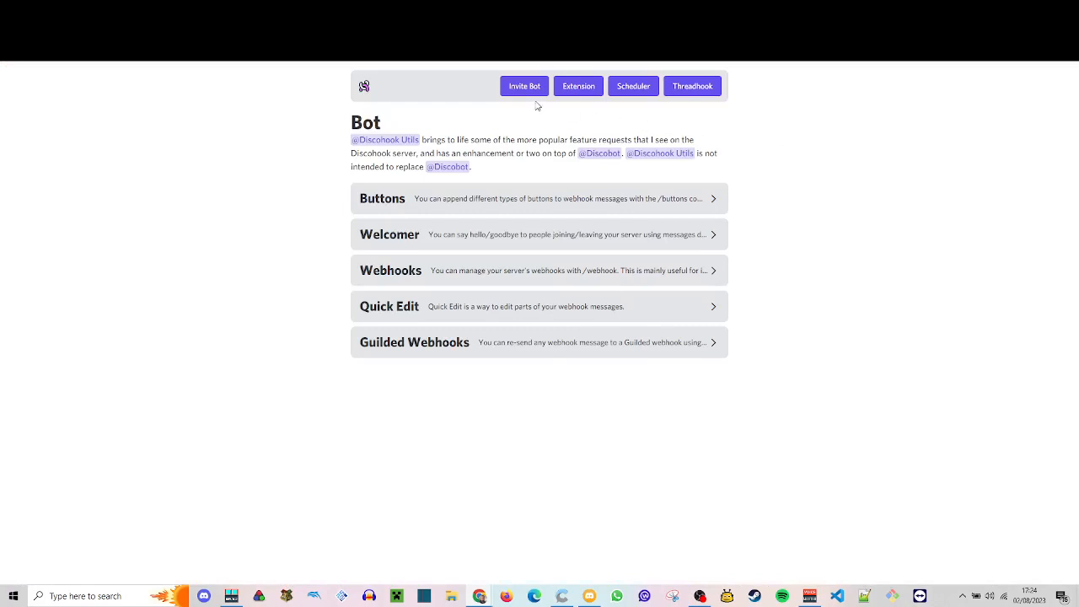
{"action": "left_click", "coordinate": [631, 156]}
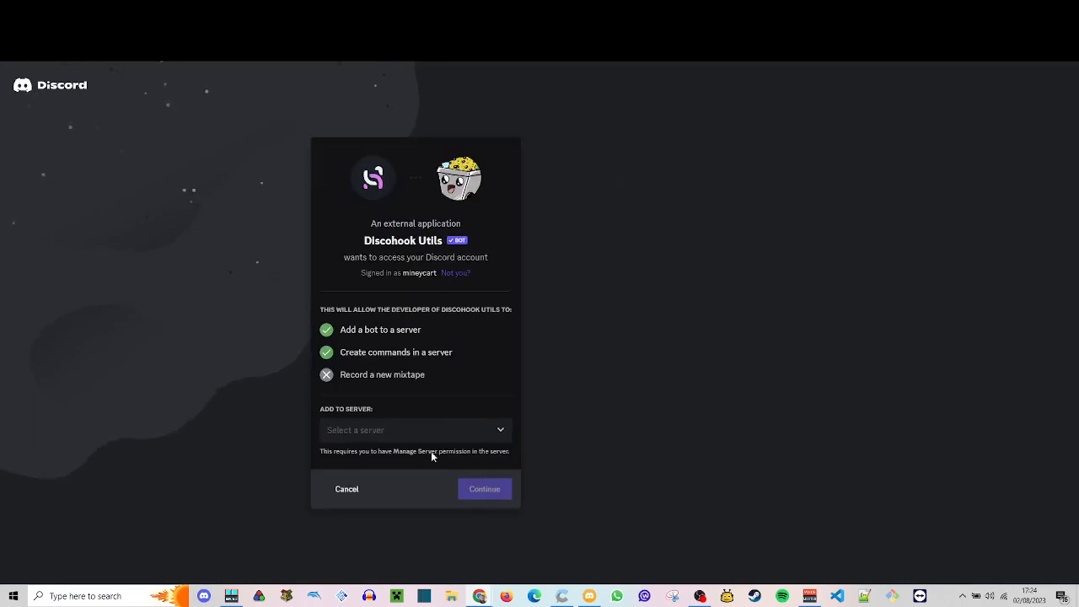
- Authorise Discohook Utils for the BOT TEST server with all requested permissions and complete the human check
{"action": "left_click", "coordinate": [438, 432]}
{"action": "type", "text": "bot"}
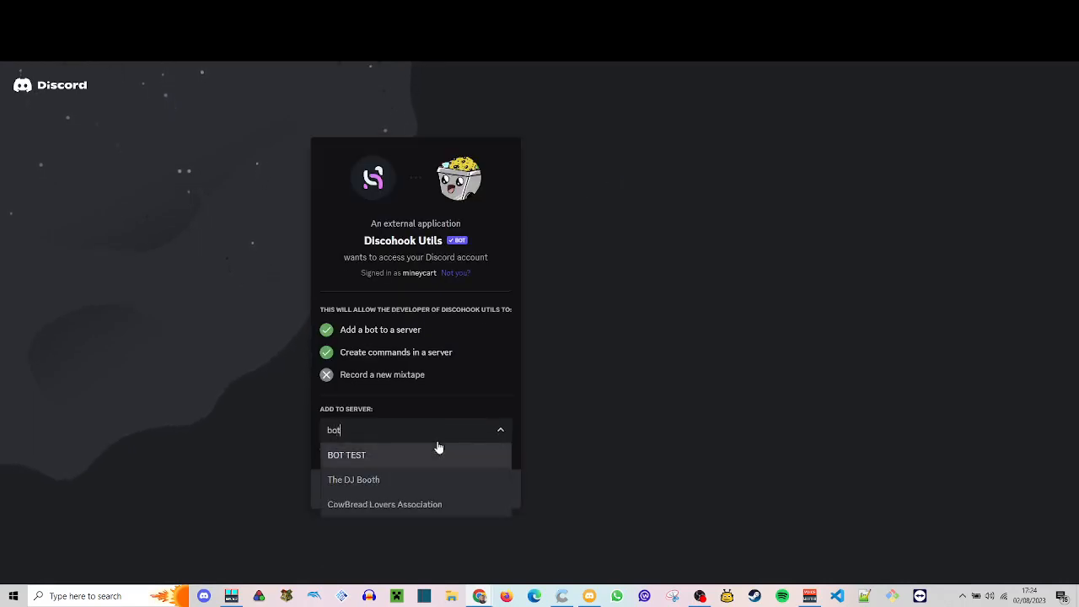
{"action": "key", "text": "Return"}
{"action": "left_click", "coordinate": [494, 492]}
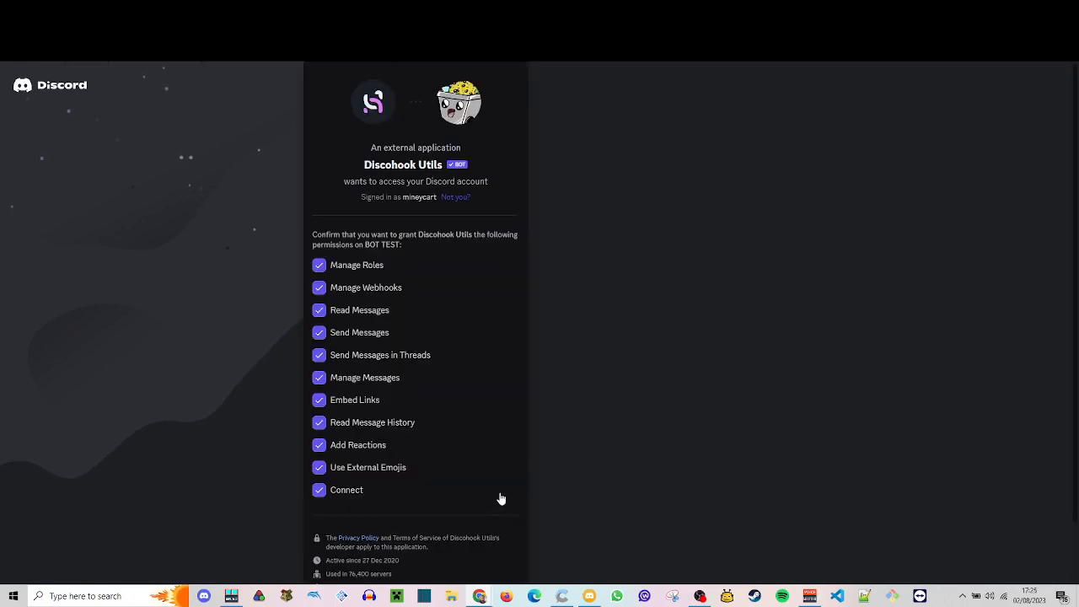
{"action": "scroll", "coordinate": [501, 464], "scroll_direction": "down", "scroll_amount": 2}
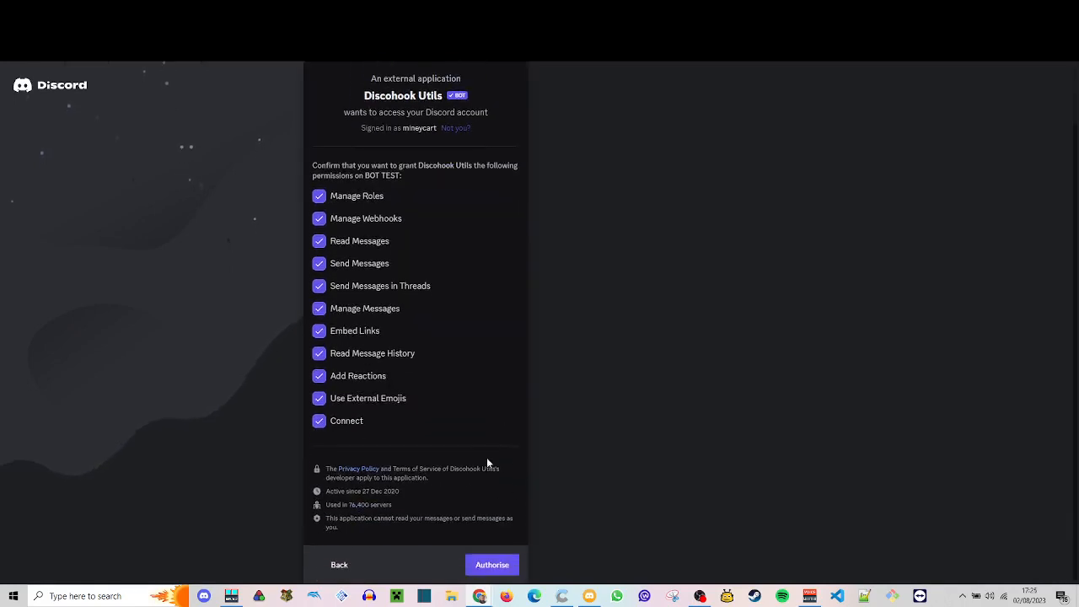
{"action": "left_click", "coordinate": [492, 565]}
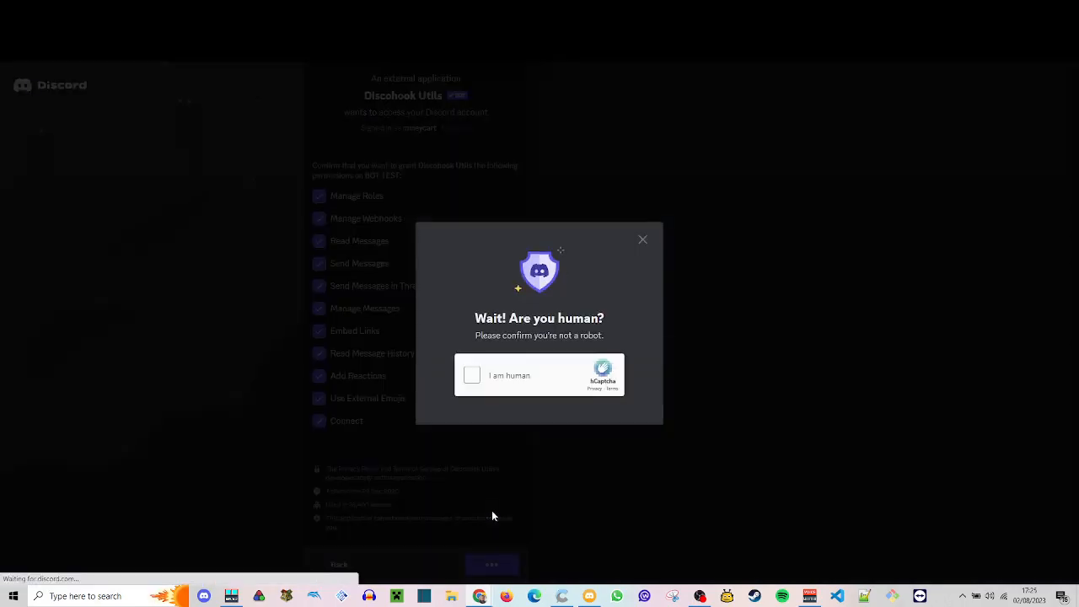
{"action": "left_click", "coordinate": [495, 390]}
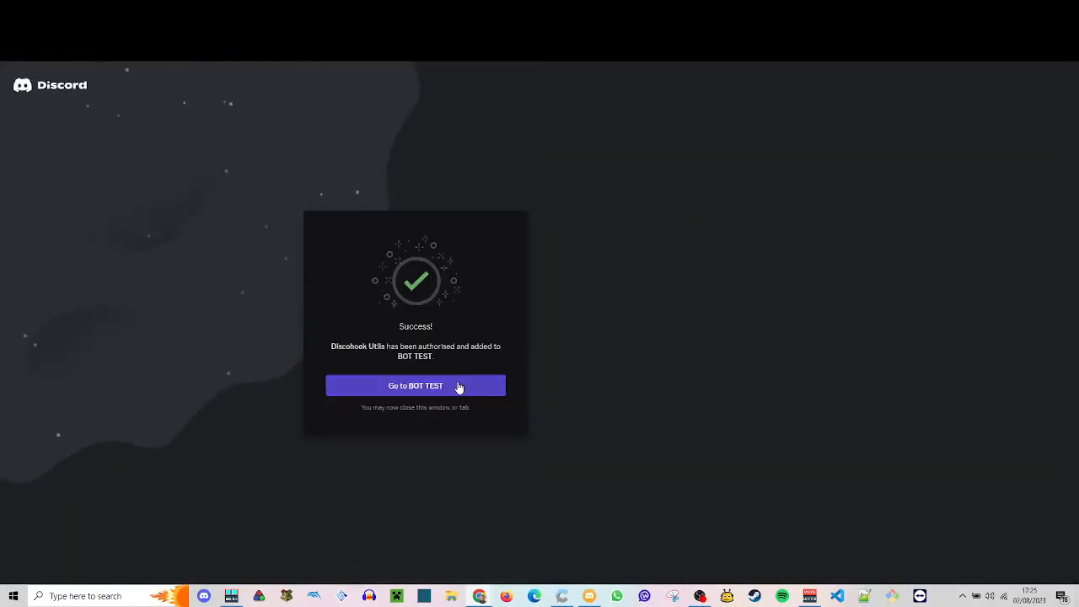
- Return to the BOT TEST server in Discord and assign the Bots role to Discohook Utils from its welcome message in general
{"action": "left_click", "coordinate": [459, 387]}
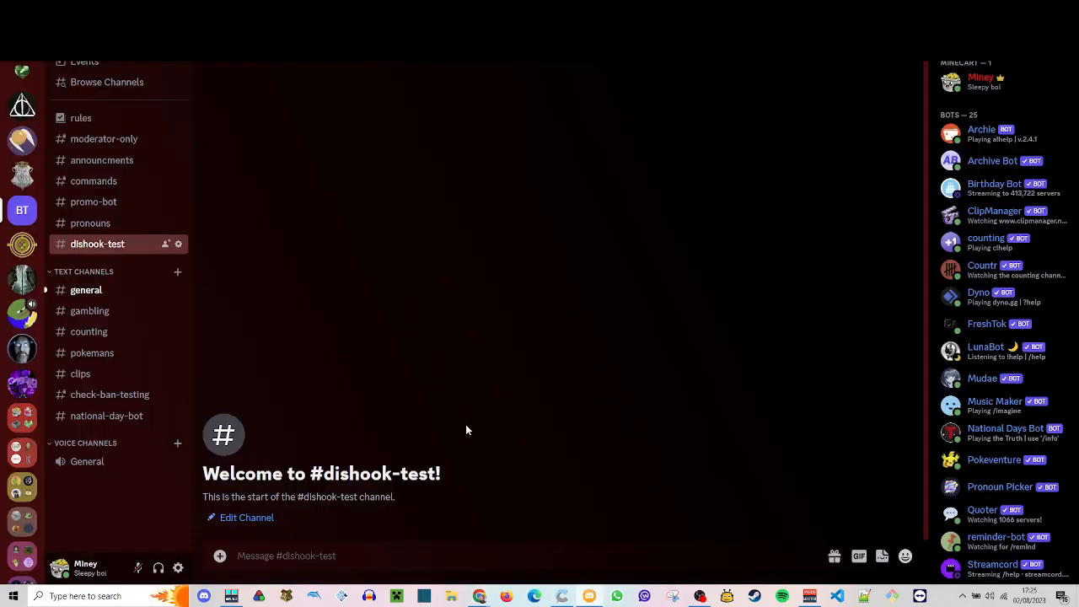
{"action": "left_click", "coordinate": [97, 294]}
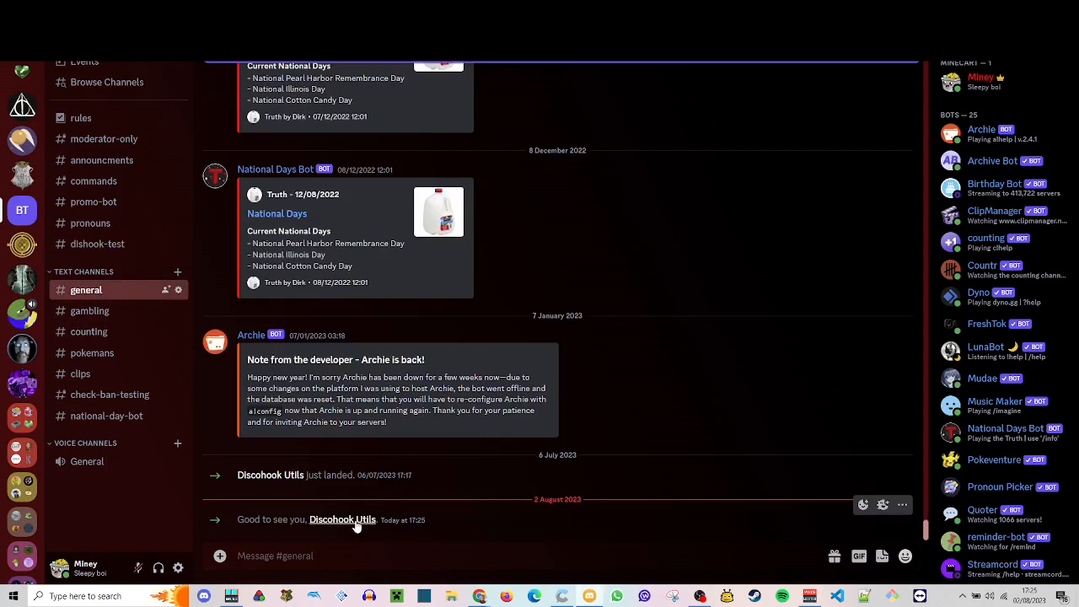
{"action": "left_click", "coordinate": [356, 525]}
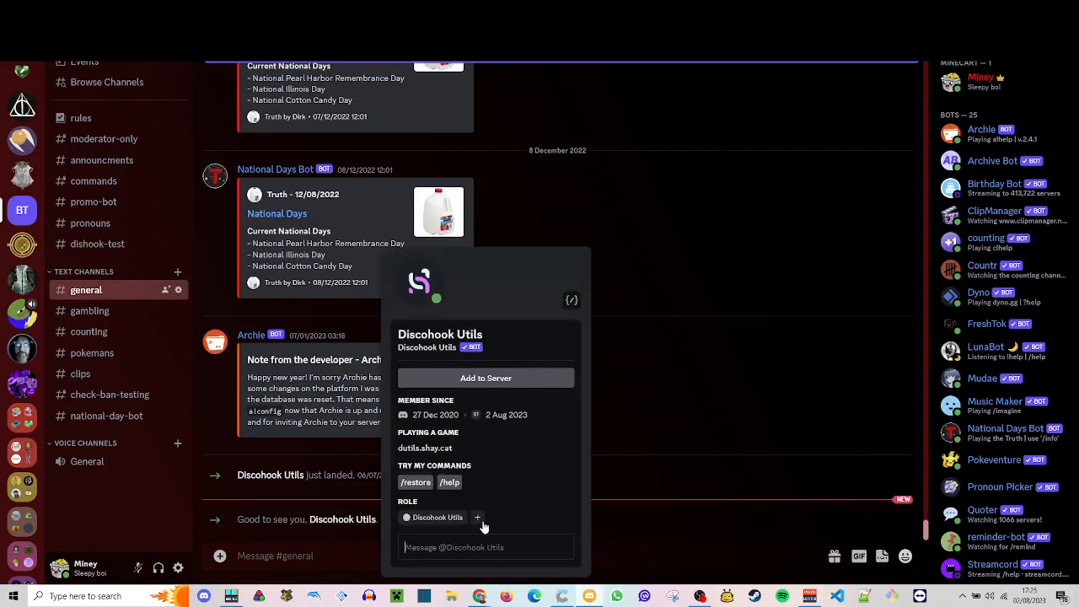
{"action": "left_click", "coordinate": [478, 517]}
{"action": "left_click", "coordinate": [472, 400]}
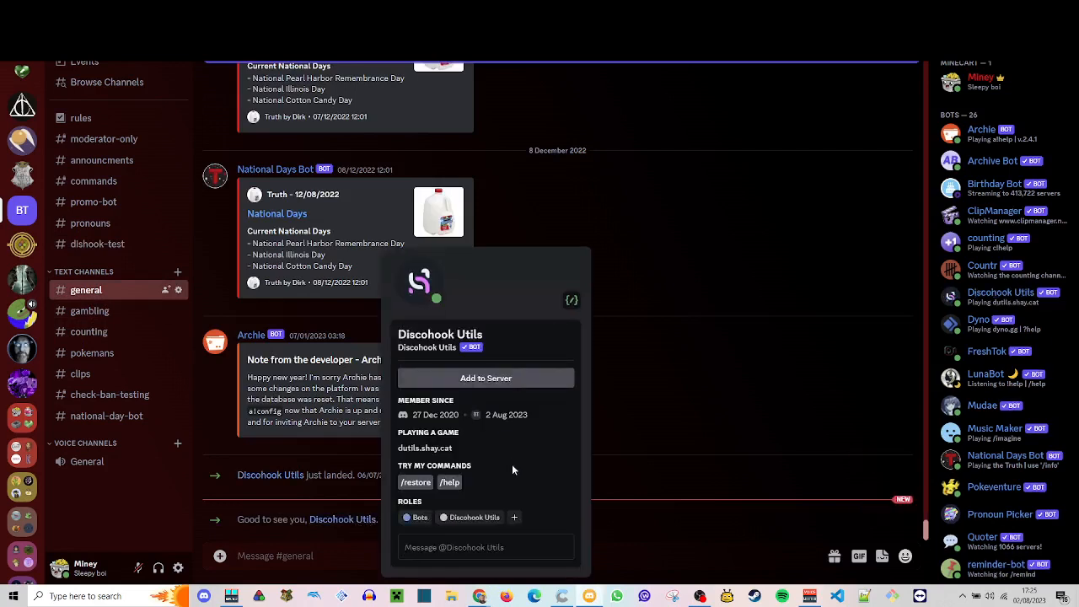
- Go to the dishook-test channel, open the server's role settings and select the Discohook Utils role
{"action": "left_click", "coordinate": [92, 244]}
{"action": "left_click", "coordinate": [126, 52]}
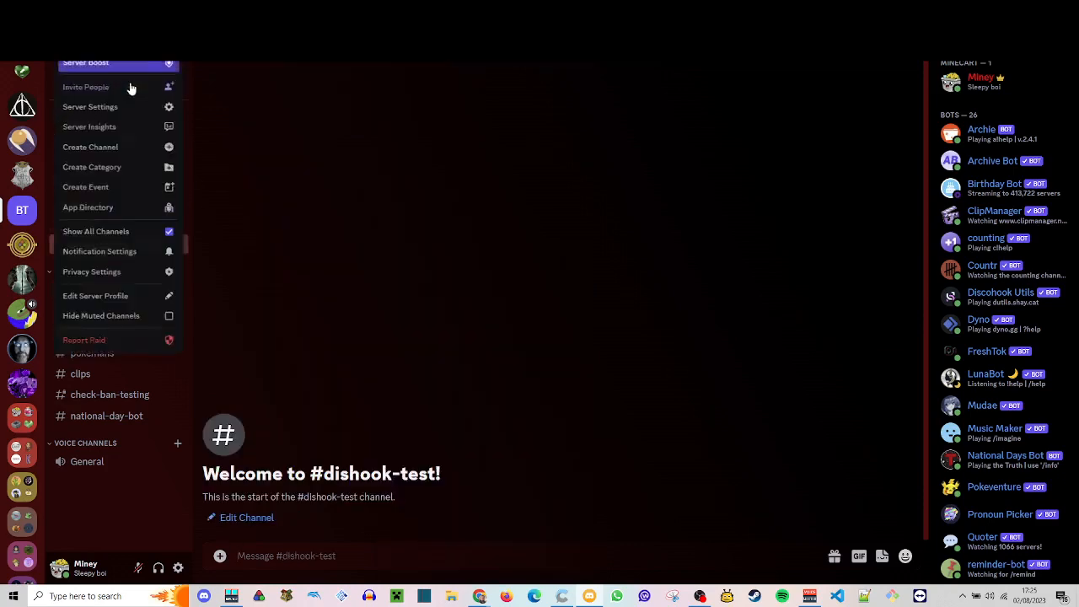
{"action": "left_click", "coordinate": [124, 105]}
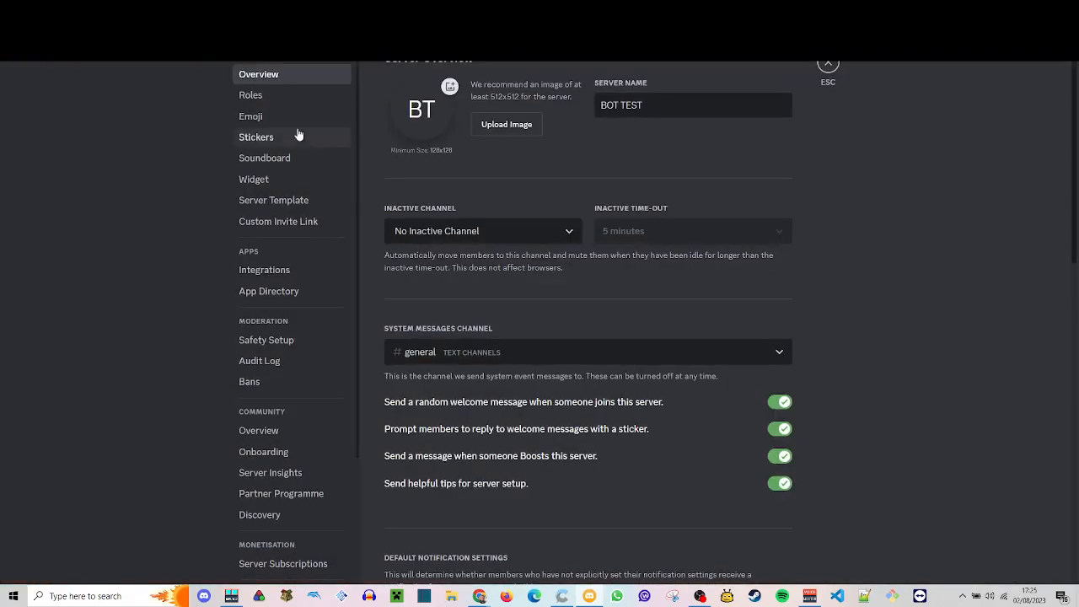
{"action": "left_click", "coordinate": [277, 99]}
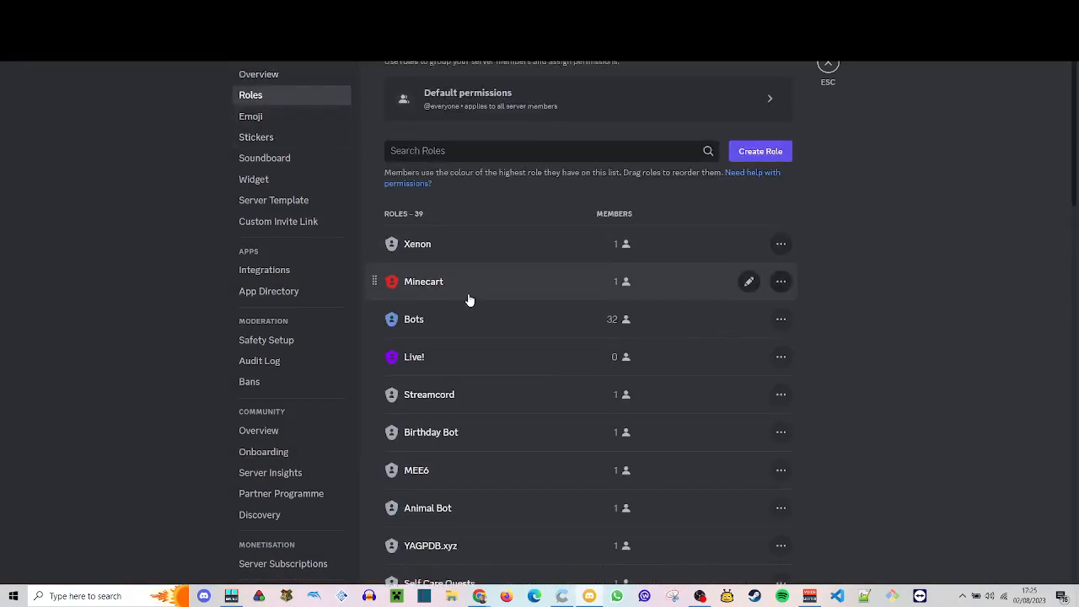
{"action": "scroll", "coordinate": [469, 301], "scroll_direction": "down", "scroll_amount": 10}
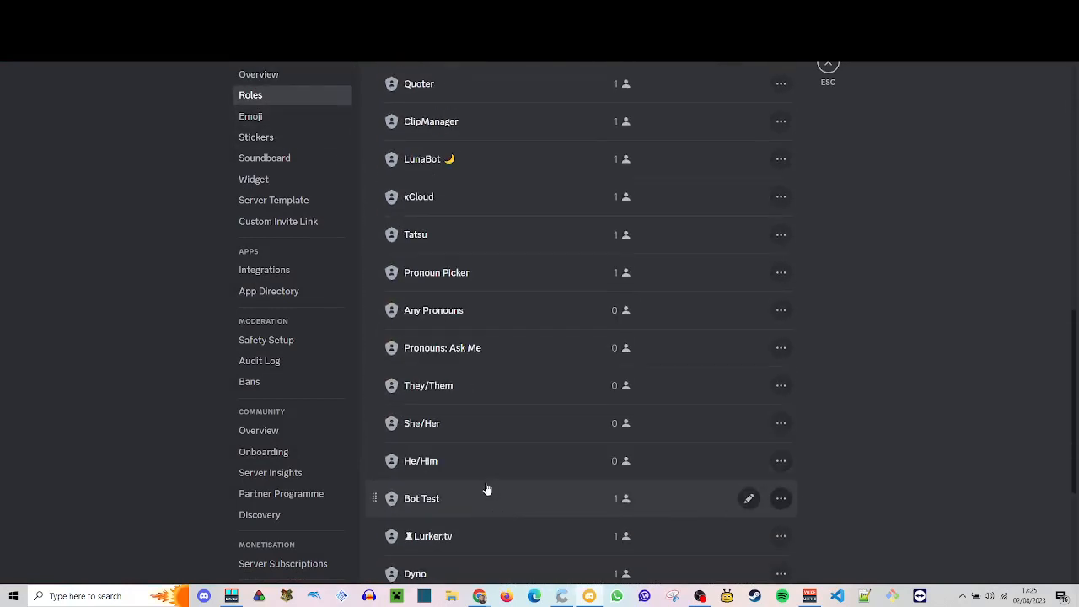
{"action": "scroll", "coordinate": [486, 489], "scroll_direction": "down", "scroll_amount": 3}
{"action": "left_click", "coordinate": [470, 538]}
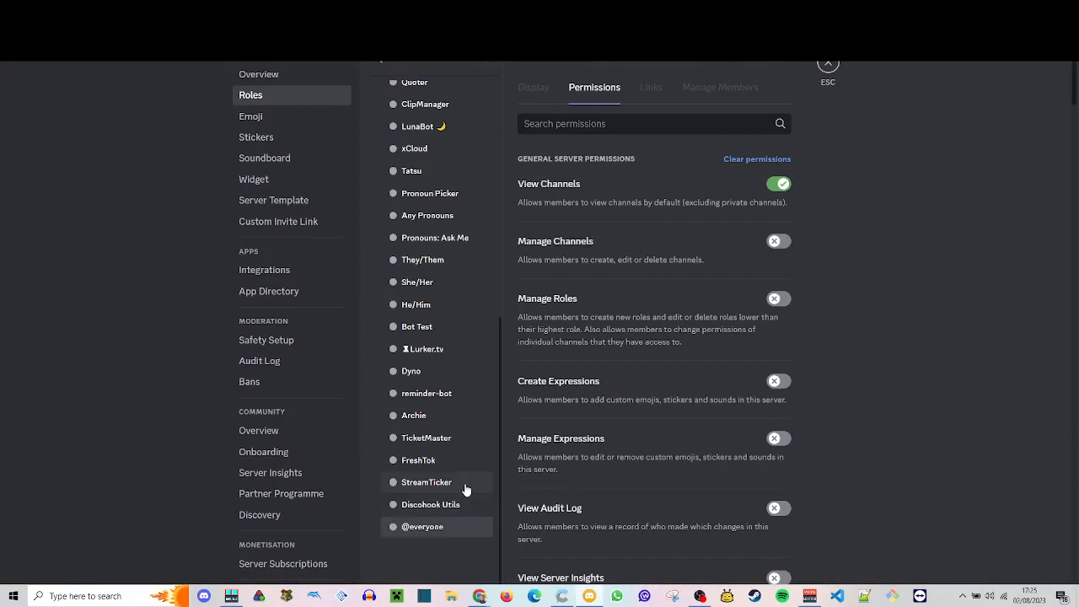
{"action": "left_click", "coordinate": [411, 504]}
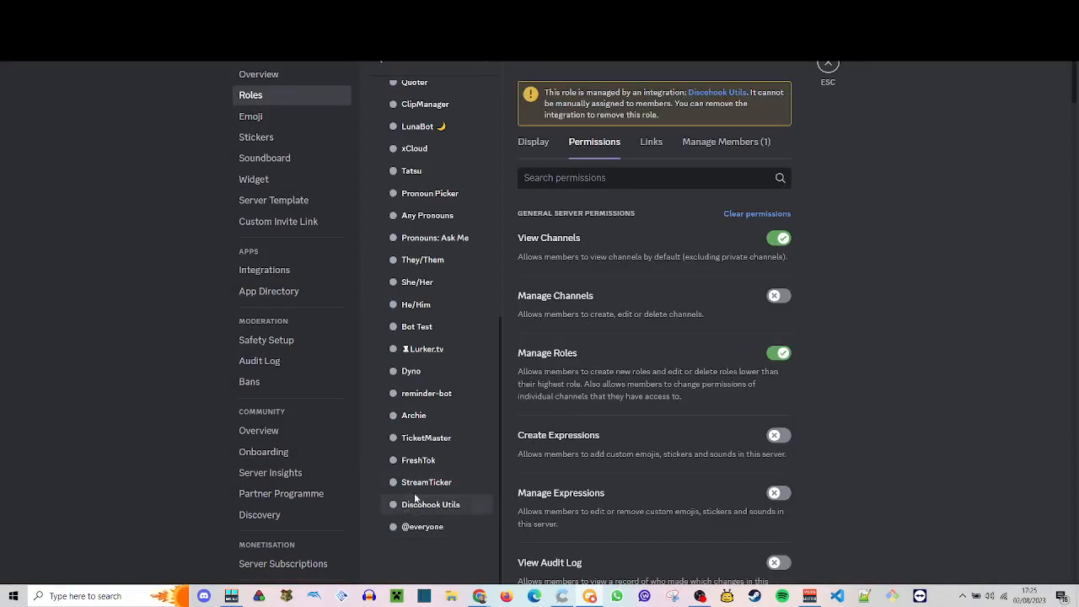
- Reorder the roles so Gold Role sits below Live! with Discohook Utils directly above Gold Role, save the changes and leave the settings
{"action": "left_click_drag", "start_coordinate": [415, 499], "coordinate": [422, 145]}
{"action": "scroll", "coordinate": [439, 306], "scroll_direction": "up", "scroll_amount": 2}
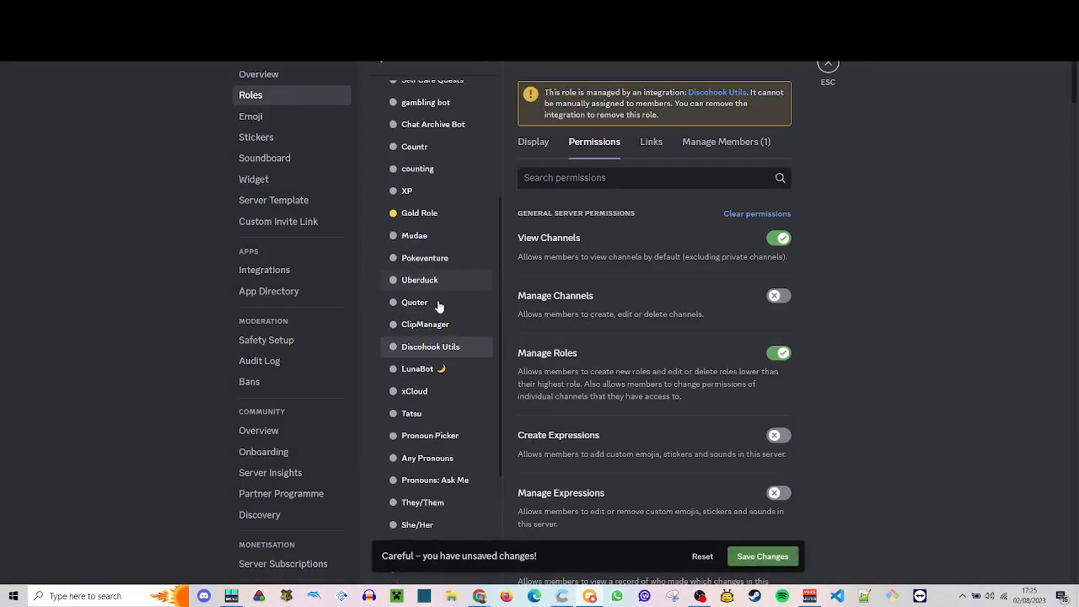
{"action": "left_click_drag", "start_coordinate": [434, 353], "coordinate": [433, 187]}
{"action": "scroll", "coordinate": [422, 290], "scroll_direction": "up", "scroll_amount": 3}
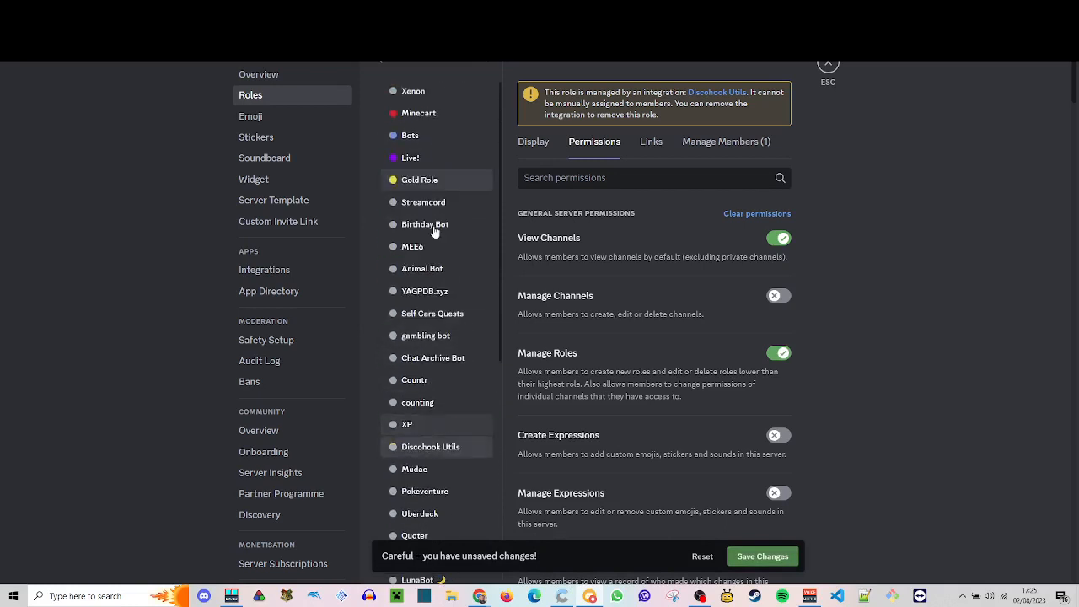
{"action": "left_click_drag", "start_coordinate": [424, 447], "coordinate": [433, 184]}
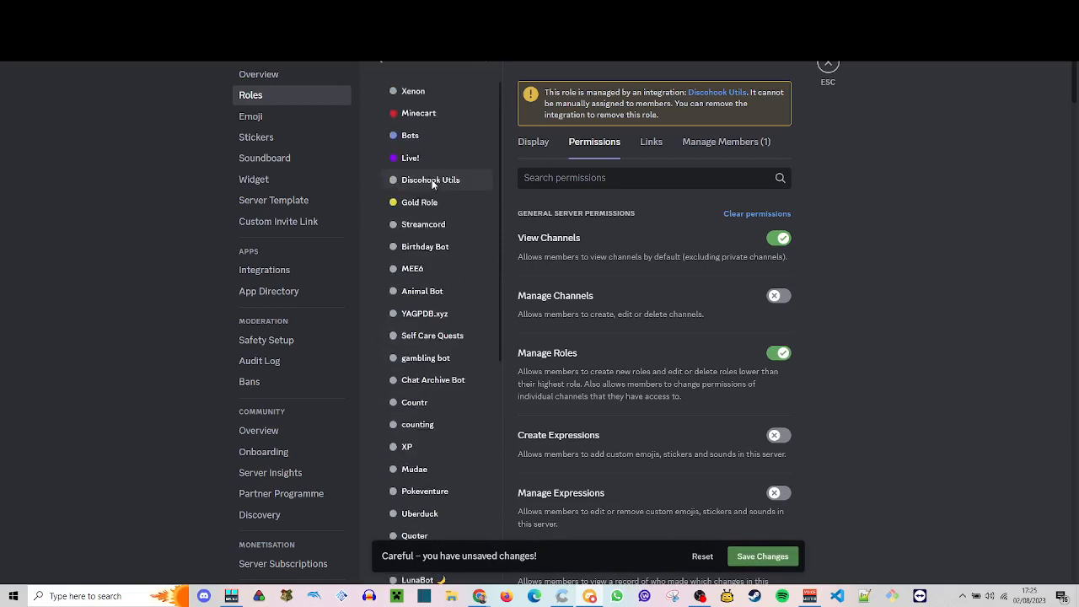
{"action": "left_click", "coordinate": [422, 204]}
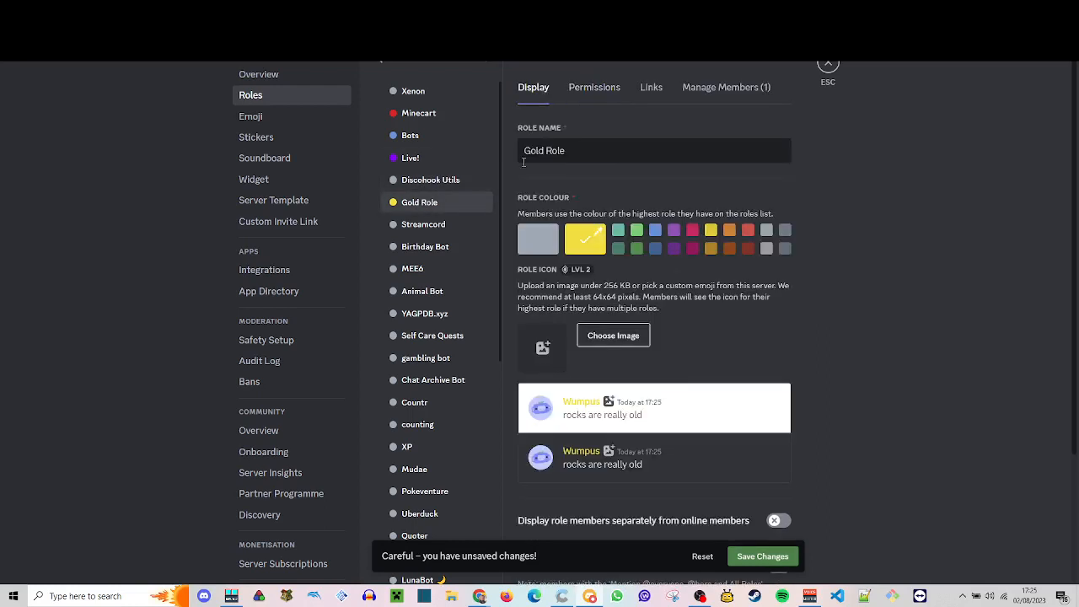
{"action": "left_click", "coordinate": [421, 184]}
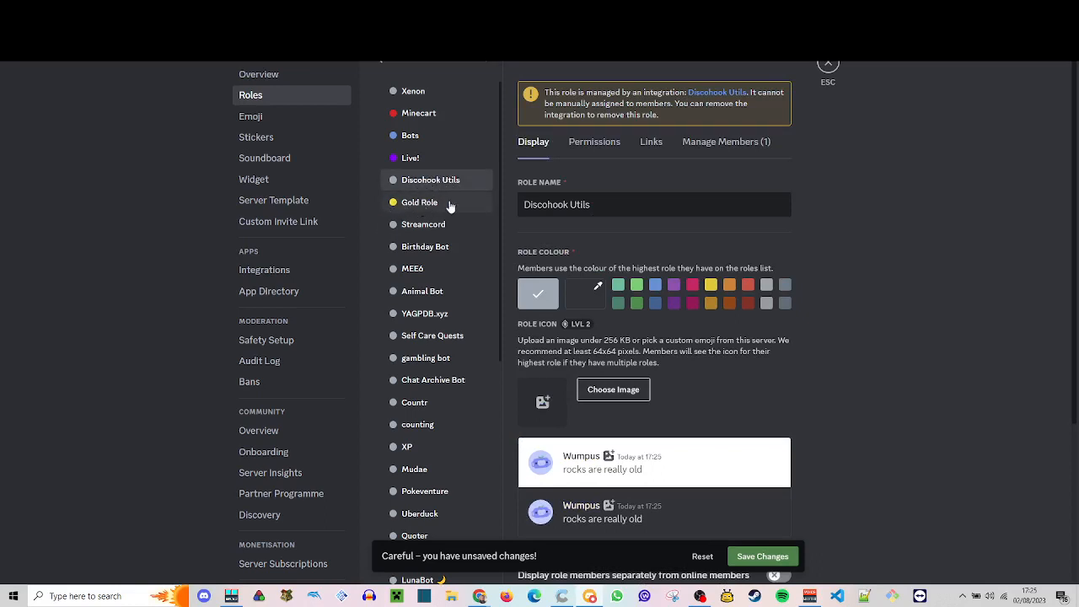
{"action": "left_click", "coordinate": [755, 557]}
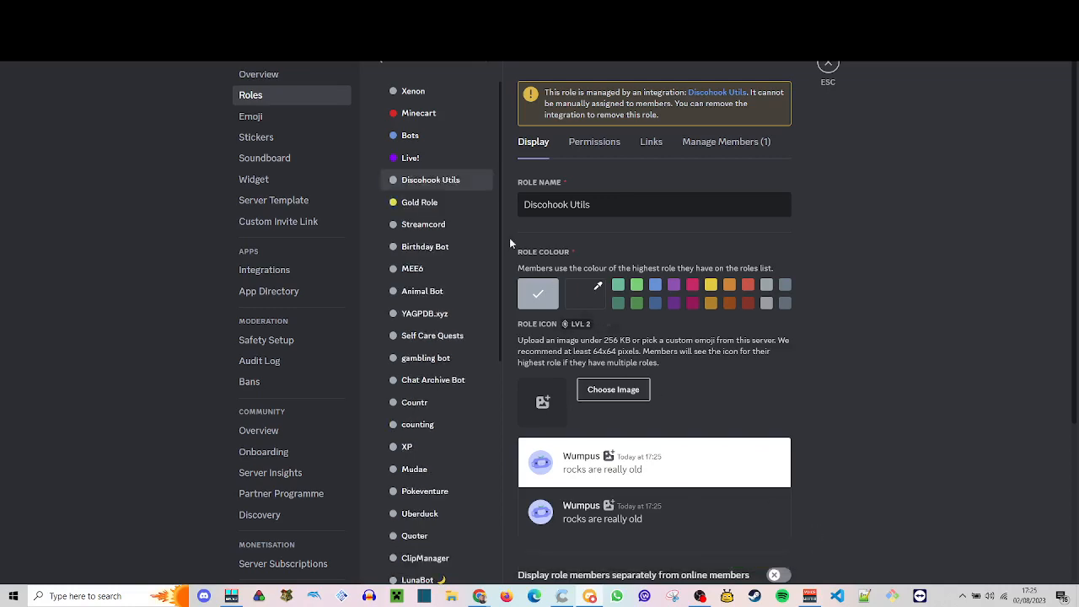
{"action": "left_click", "coordinate": [829, 65]}
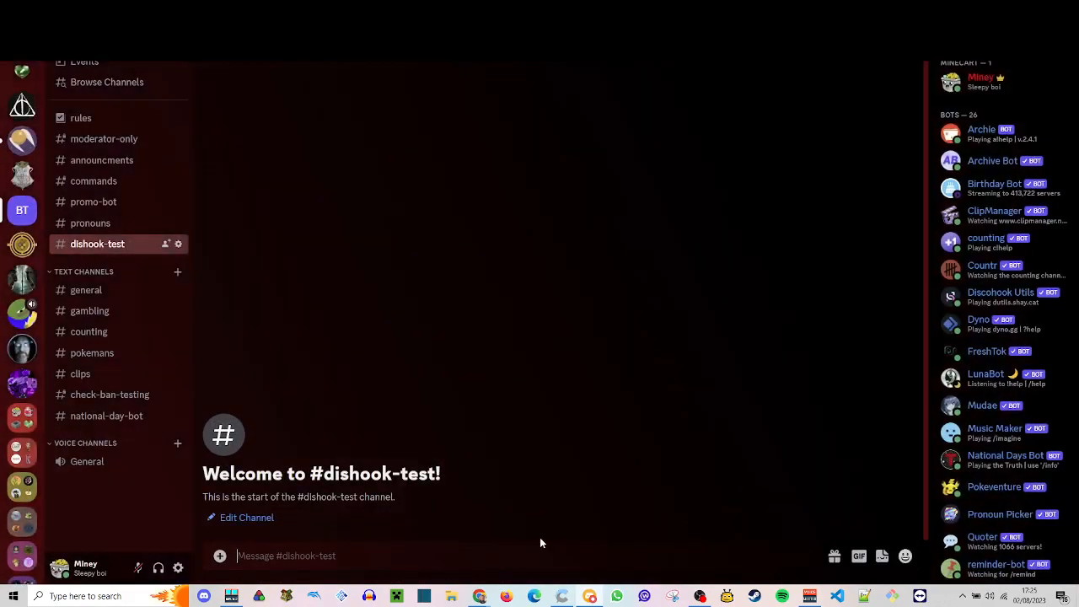
- Create a webhook named rules in dishook-test with the /webhook create command
{"action": "type", "text": "/web"}
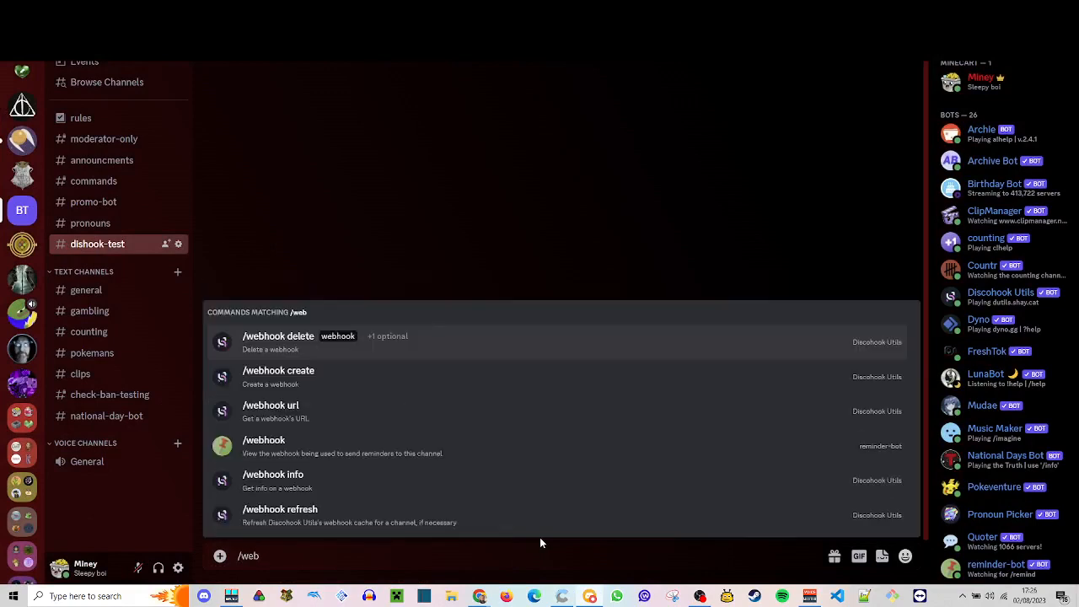
{"action": "key", "text": "Down"}
{"action": "key", "text": "Return"}
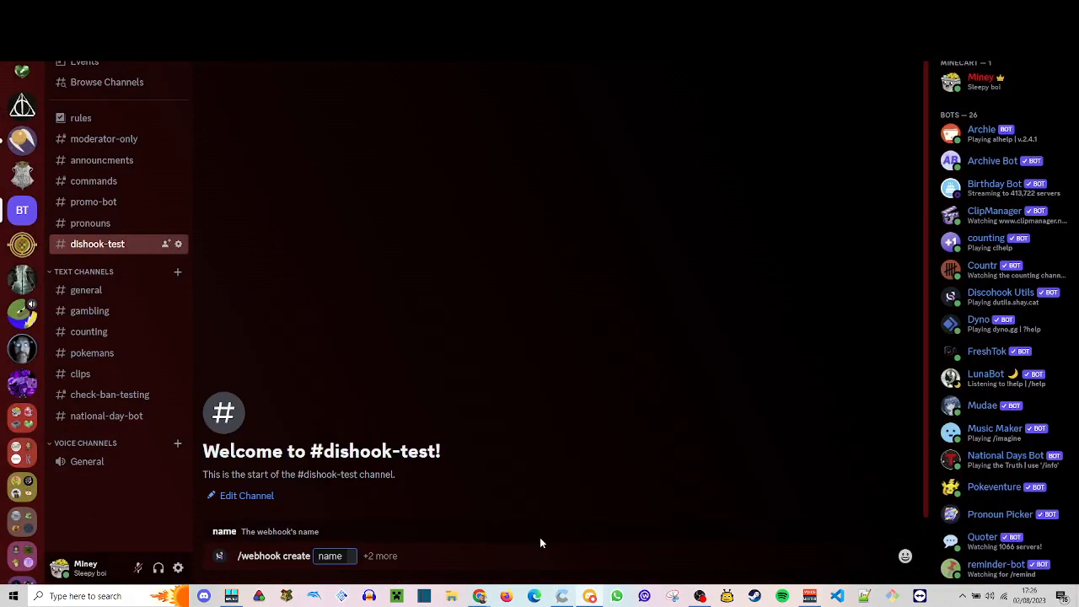
{"action": "type", "text": "rules"}
{"action": "key", "text": "Return"}
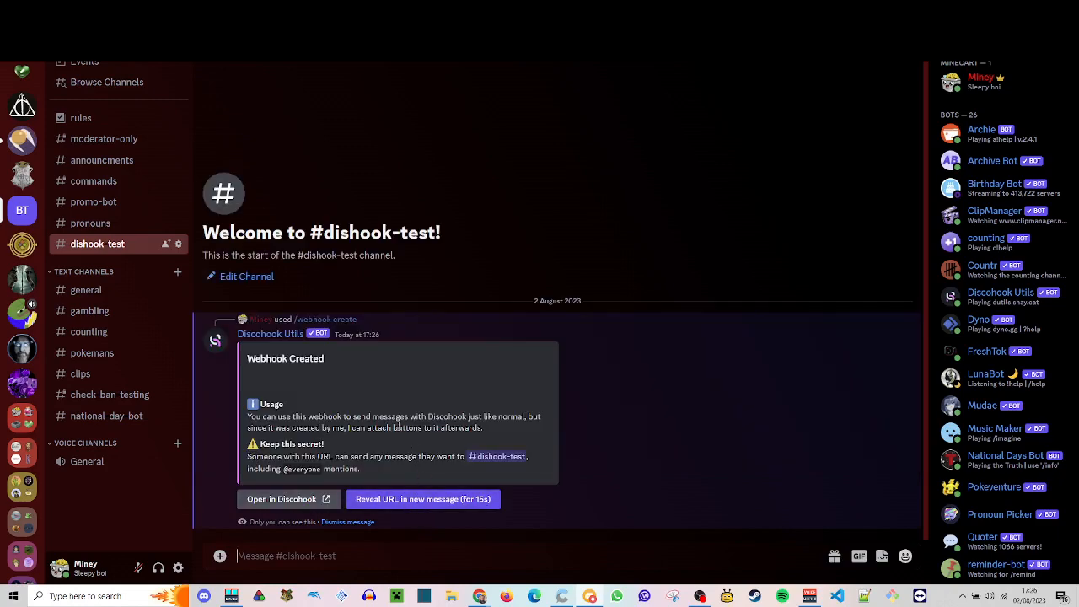
- Open the new webhook in the Discohook editor in the browser and decline the Windows Hello password protection offer
{"action": "left_click", "coordinate": [283, 501]}
{"action": "left_click", "coordinate": [676, 389]}
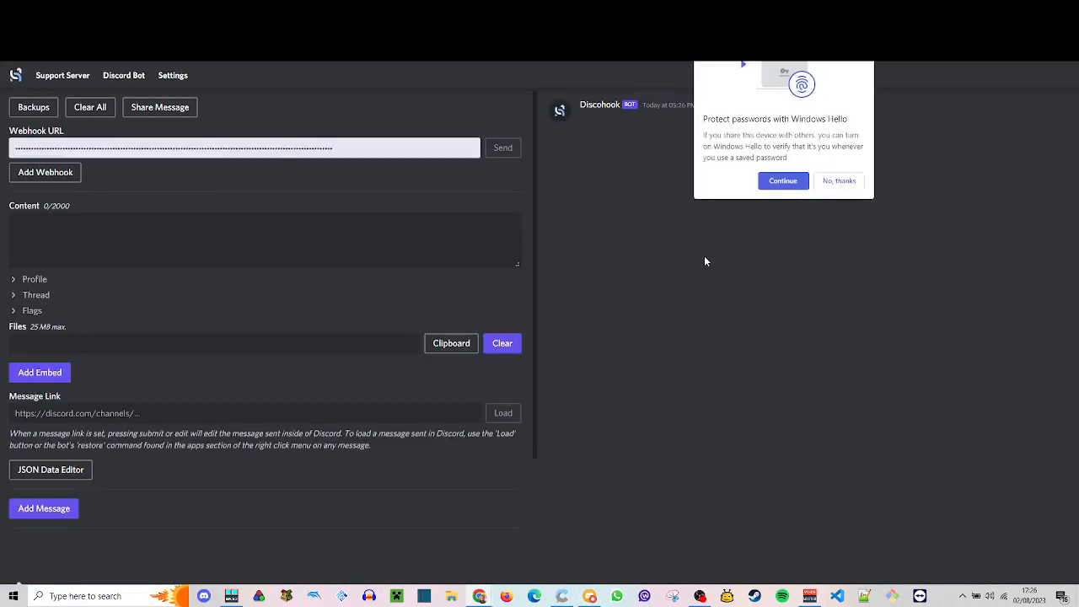
{"action": "left_click", "coordinate": [834, 183]}
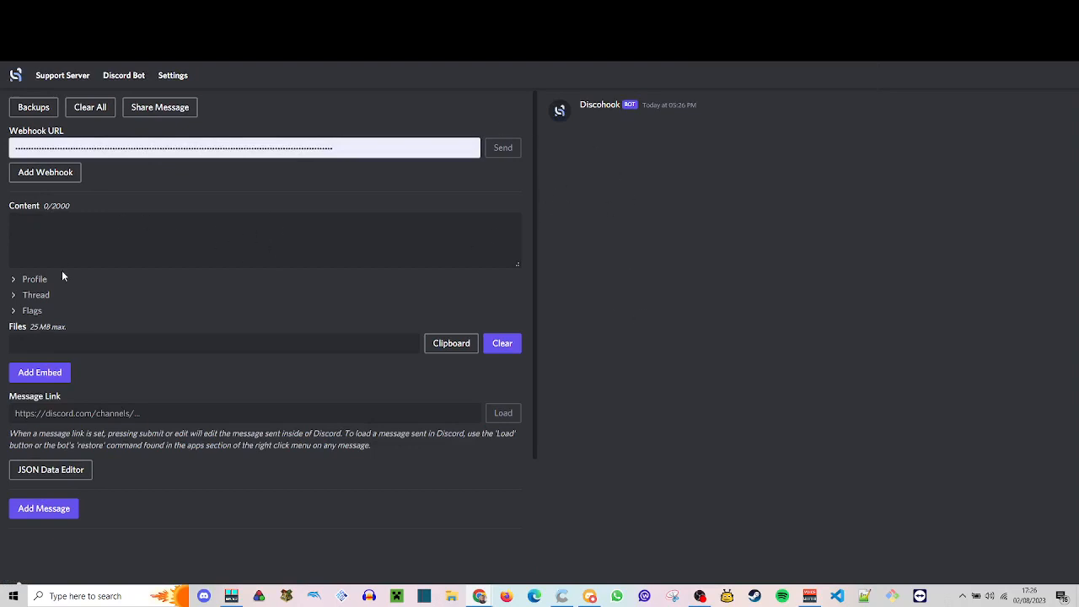
- Set the webhook profile's username to MineyTestBot and its avatar URL to the saved static-cdn.jtvnw.net profile image, then collapse the profile section
{"action": "left_click", "coordinate": [21, 279]}
{"action": "left_click", "coordinate": [66, 326]}
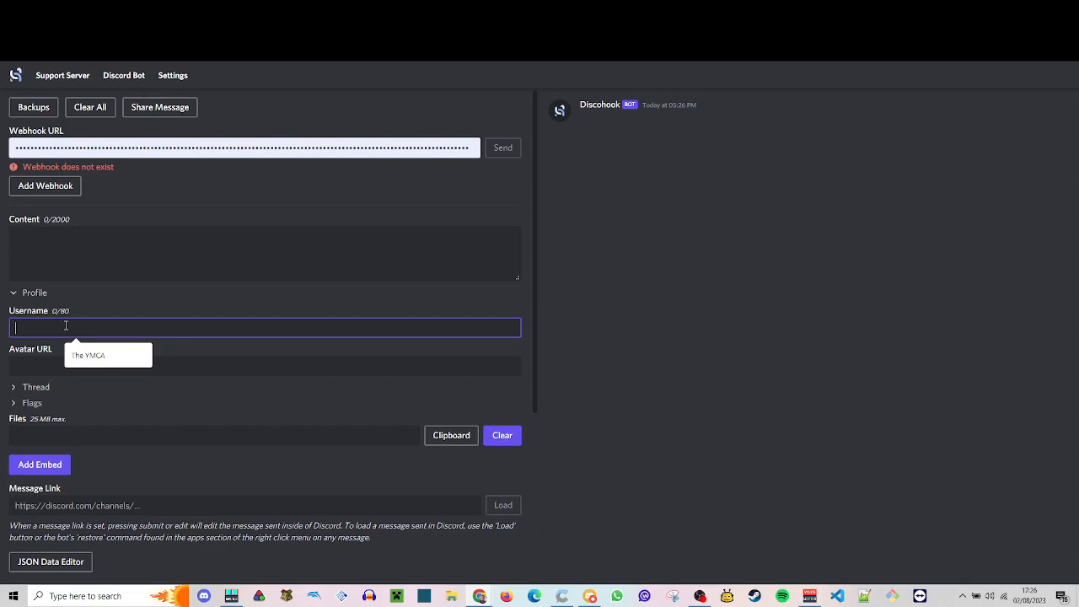
{"action": "type", "text": "Mineyb"}
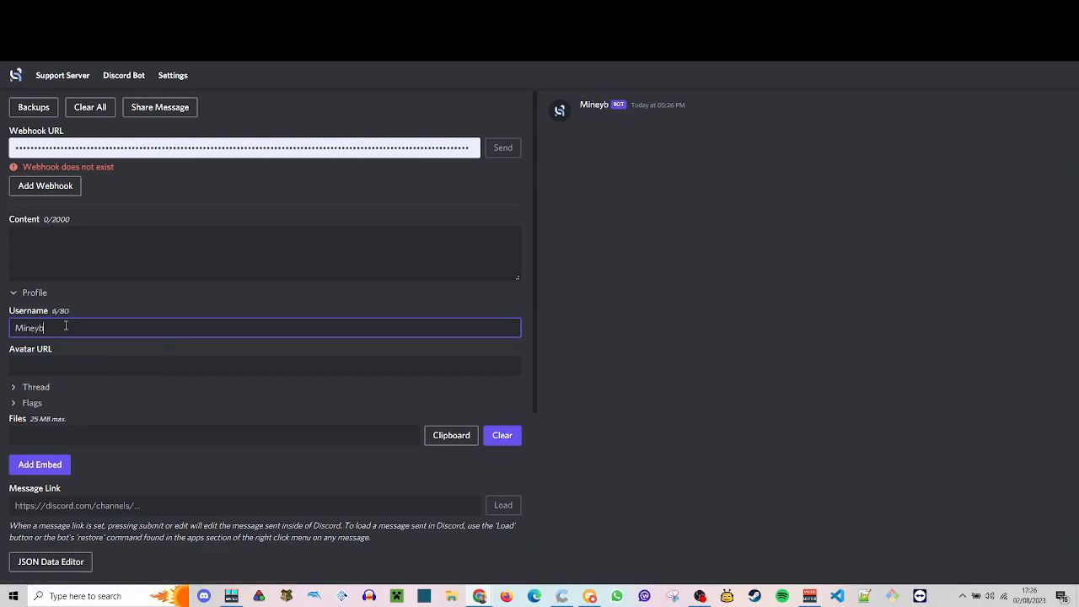
{"action": "key", "text": "BackSpace"}
{"action": "type", "text": "TestBot"}
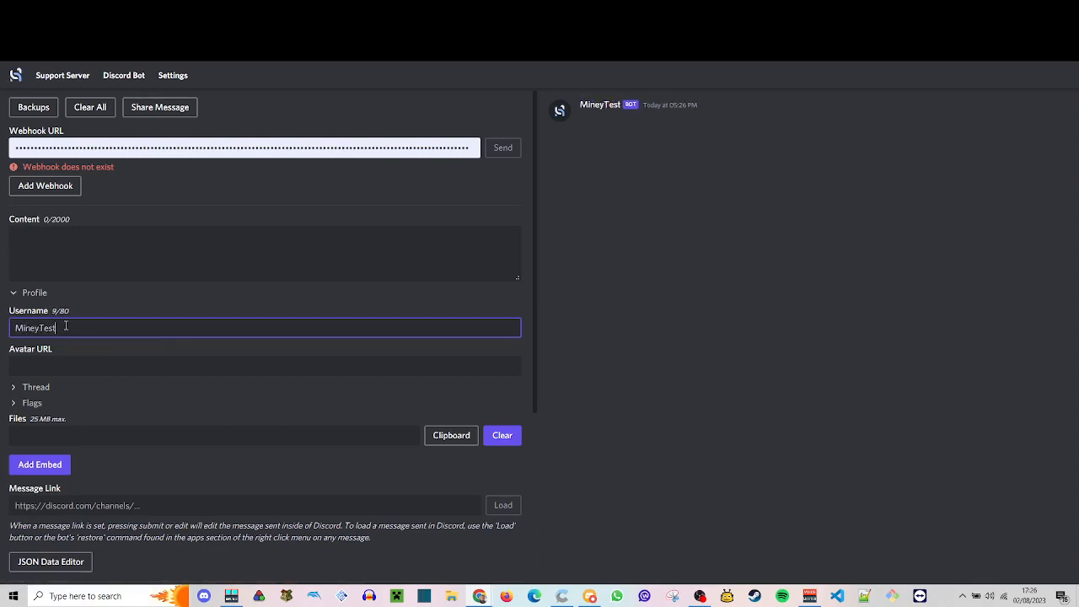
{"action": "left_click", "coordinate": [373, 367]}
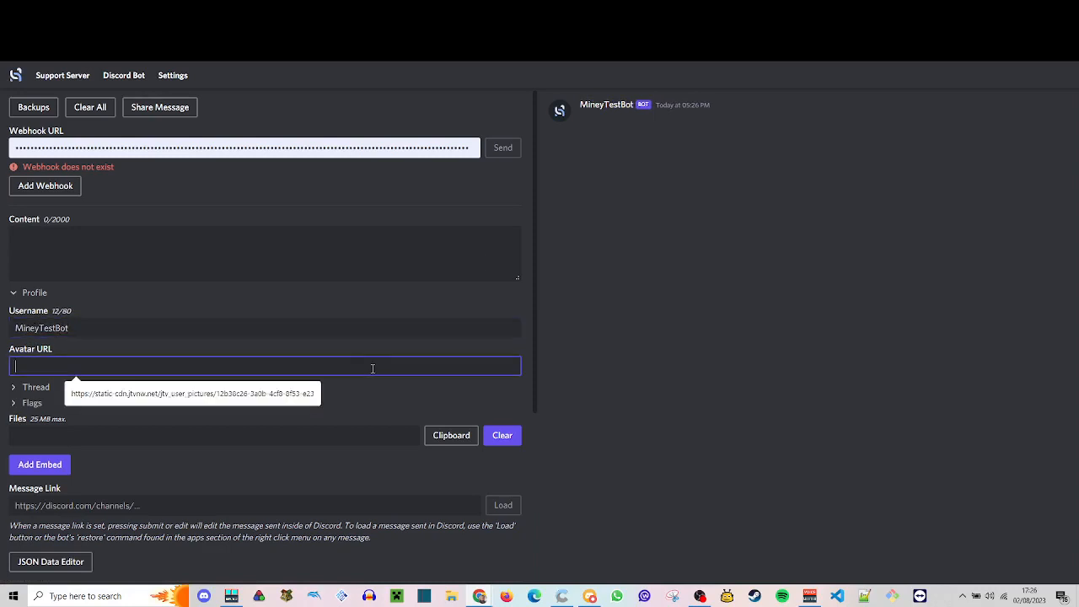
{"action": "left_click", "coordinate": [293, 393]}
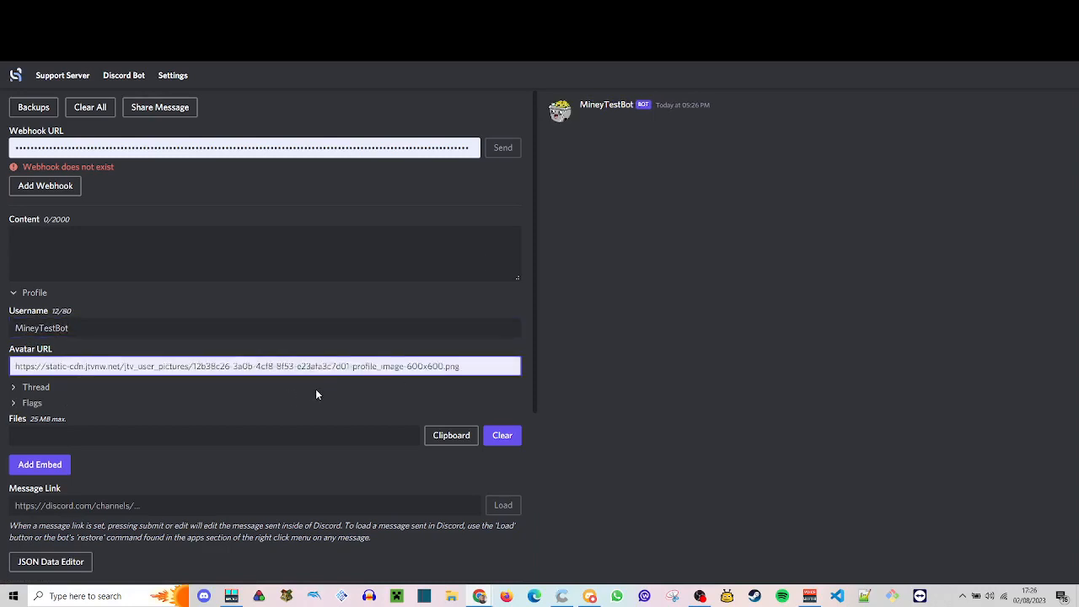
{"action": "left_click", "coordinate": [371, 353]}
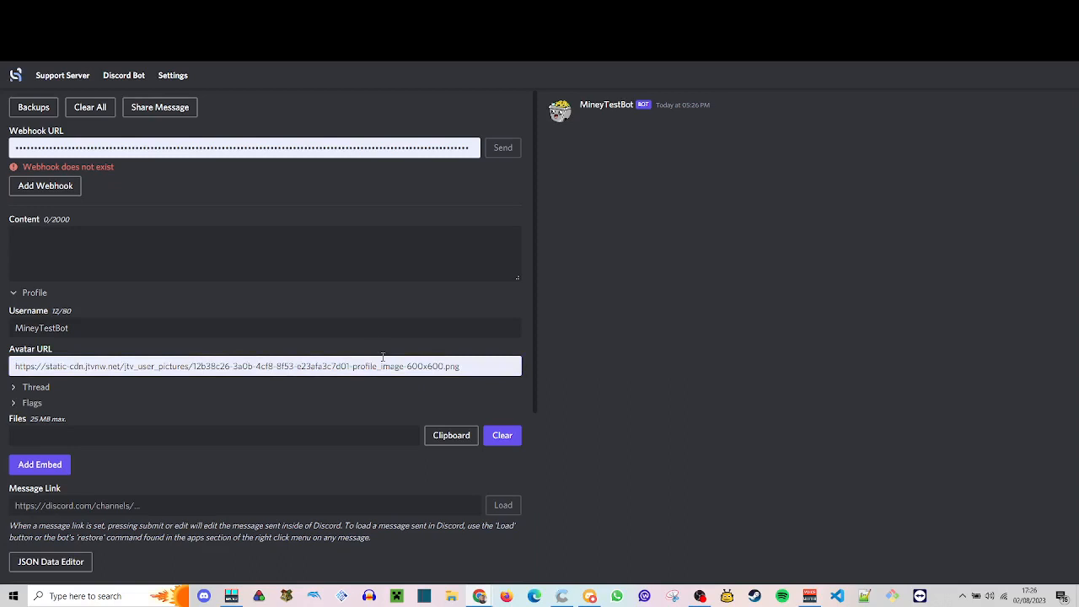
{"action": "scroll", "coordinate": [253, 337], "scroll_direction": "down", "scroll_amount": 1}
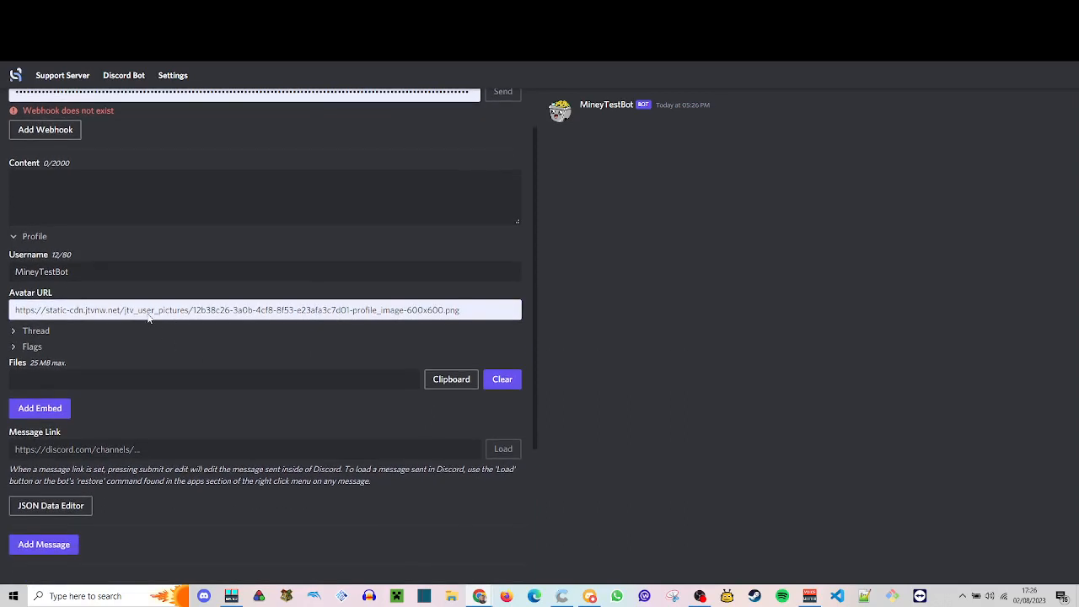
{"action": "left_click", "coordinate": [29, 236]}
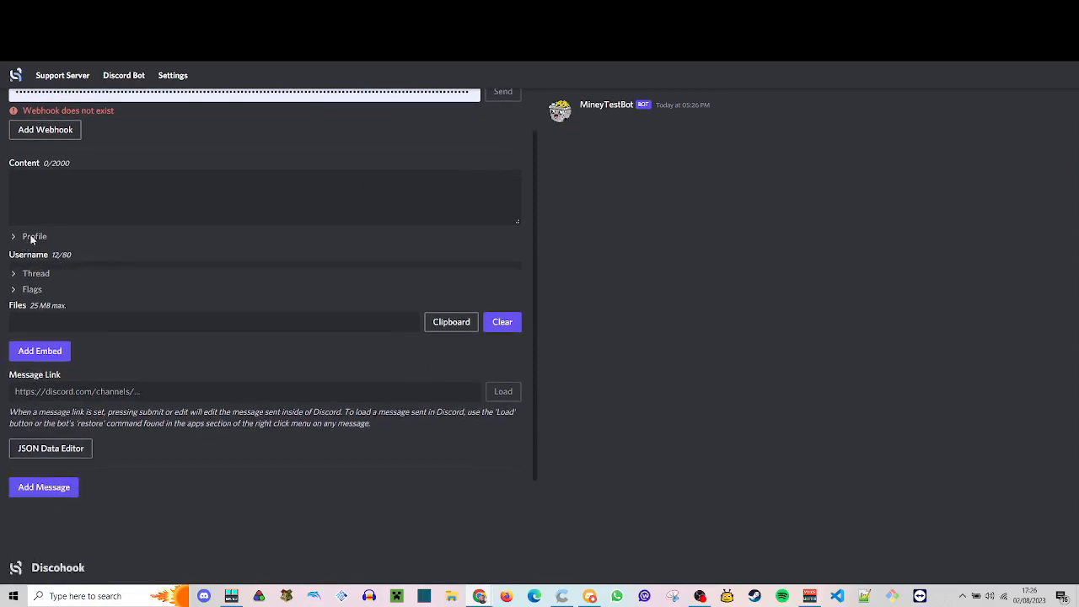
- Try the message content "This is me typing isn't it awesome!" and clear it again
{"action": "left_click", "coordinate": [117, 212]}
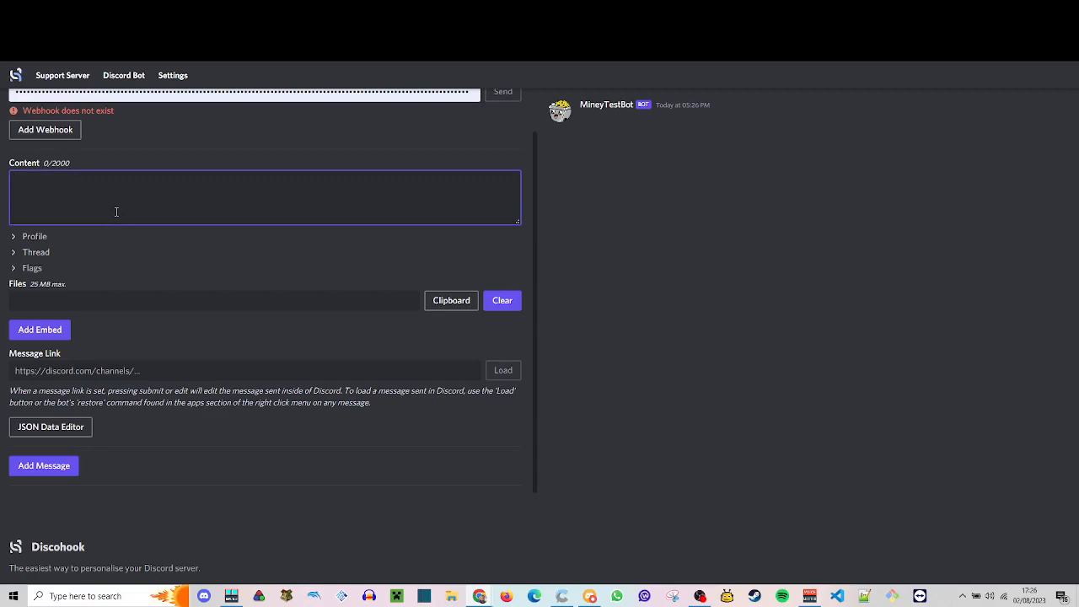
{"action": "type", "text": "This is me typing isn't i"}
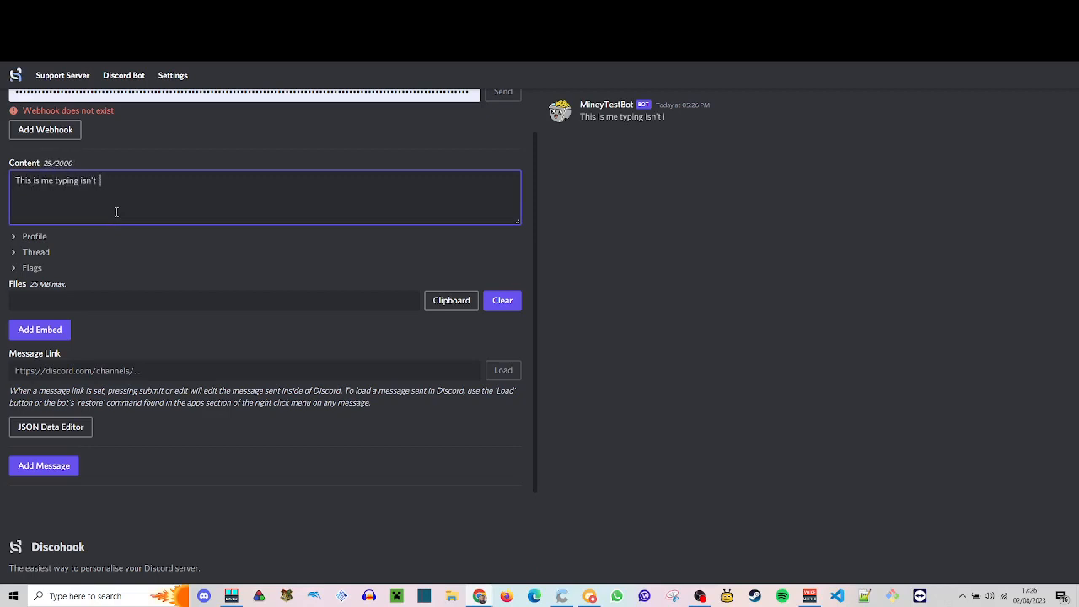
{"action": "type", "text": "t awsome!"}
{"action": "key", "text": "ctrl+shift+Left"}
{"action": "type", "text": "awesome!"}
{"action": "key", "text": "BackSpace"}
{"action": "key", "text": "BackSpace"}
{"action": "key", "text": "BackSpace"}
{"action": "key", "text": "BackSpace"}
{"action": "key", "text": "BackSpace"}
{"action": "key", "text": "BackSpace"}
{"action": "key", "text": "BackSpace"}
{"action": "key", "text": "BackSpace"}
{"action": "key", "text": "BackSpace"}
{"action": "key", "text": "BackSpace"}
{"action": "key", "text": "BackSpace"}
{"action": "key", "text": "BackSpace"}
{"action": "key", "text": "BackSpace"}
{"action": "key", "text": "BackSpace"}
{"action": "key", "text": "BackSpace"}
{"action": "key", "text": "BackSpace"}
{"action": "key", "text": "BackSpace"}
{"action": "key", "text": "BackSpace"}
{"action": "key", "text": "BackSpace"}
{"action": "key", "text": "BackSpace"}
{"action": "key", "text": "BackSpace"}
{"action": "key", "text": "BackSpace"}
{"action": "key", "text": "BackSpace"}
{"action": "key", "text": "BackSpace"}
{"action": "key", "text": "BackSpace"}
{"action": "key", "text": "BackSpace"}
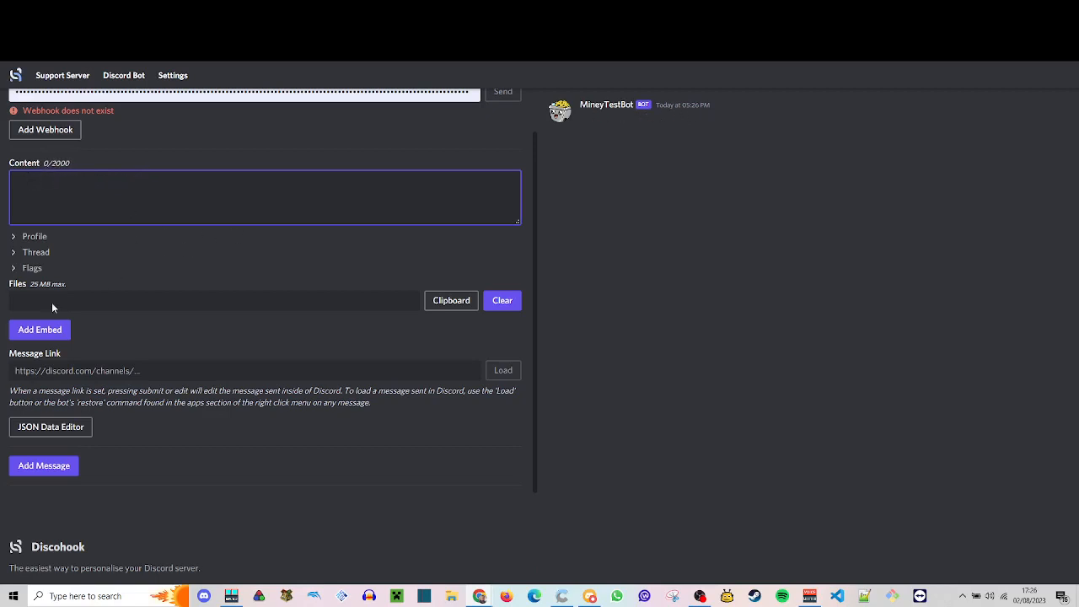
- Add an embed to the message and give its body the title Rules
{"action": "left_click", "coordinate": [52, 331]}
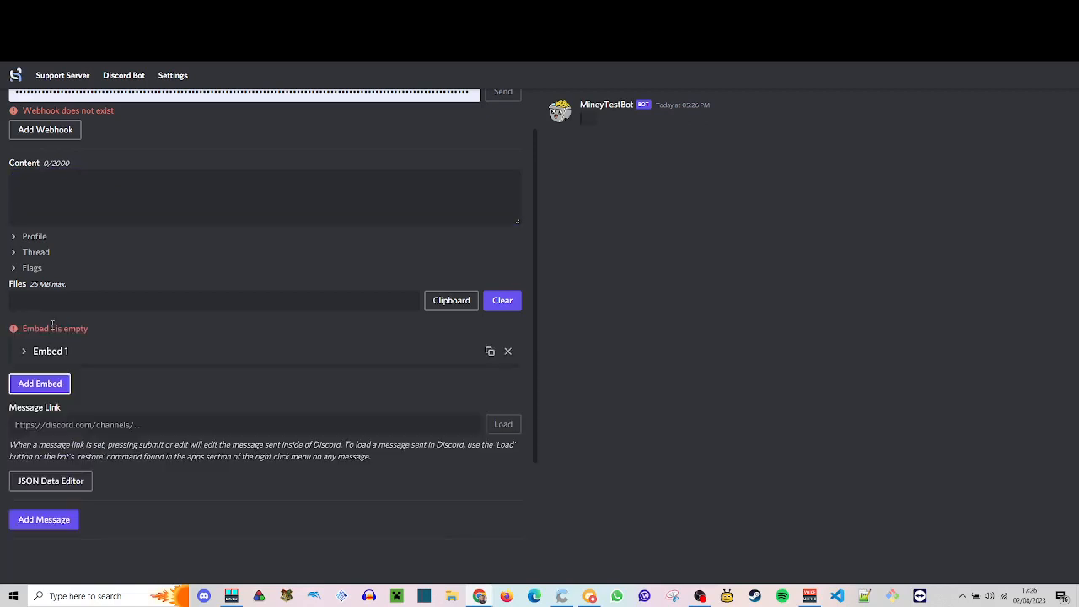
{"action": "left_click", "coordinate": [29, 351]}
{"action": "scroll", "coordinate": [50, 337], "scroll_direction": "down", "scroll_amount": 2}
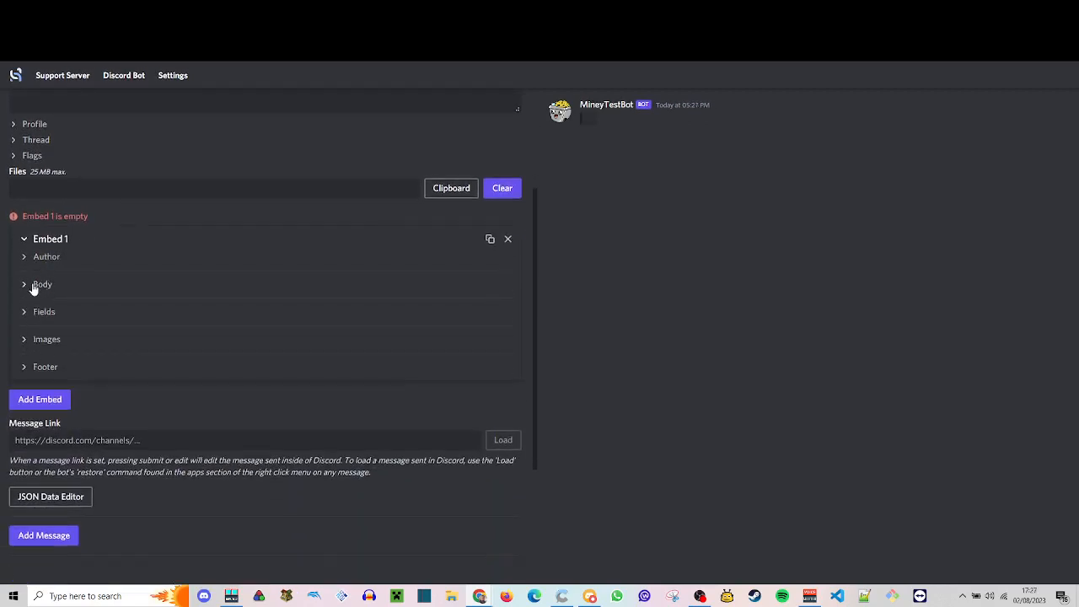
{"action": "left_click", "coordinate": [31, 284]}
{"action": "scroll", "coordinate": [207, 267], "scroll_direction": "down", "scroll_amount": 1}
{"action": "left_click", "coordinate": [213, 264]}
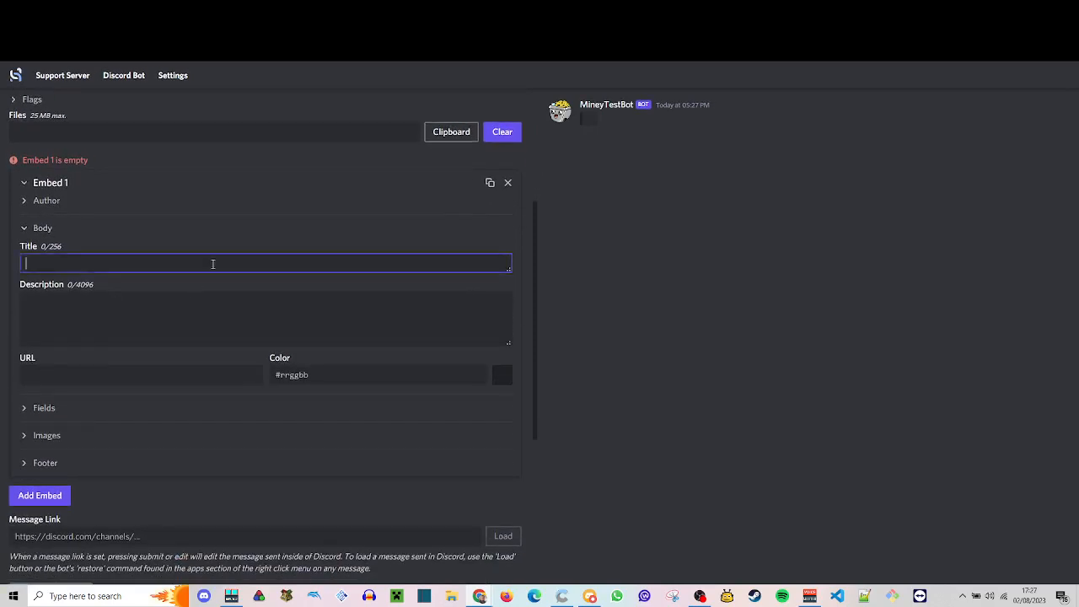
{"action": "type", "text": "Rules"}
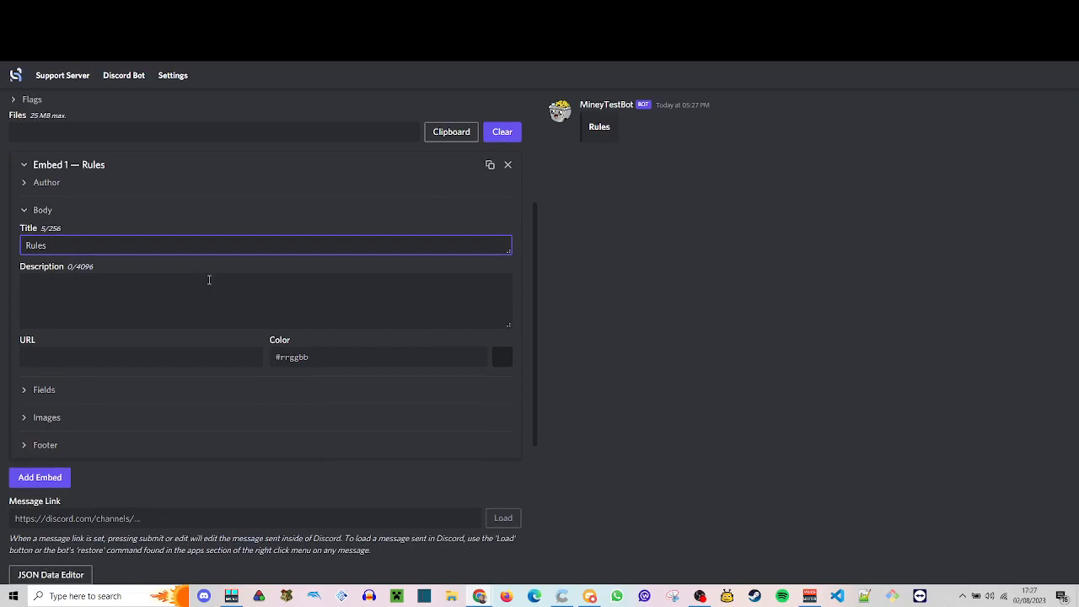
- Try "Text goes here." as the embed's description and clear it again
{"action": "left_click", "coordinate": [209, 280]}
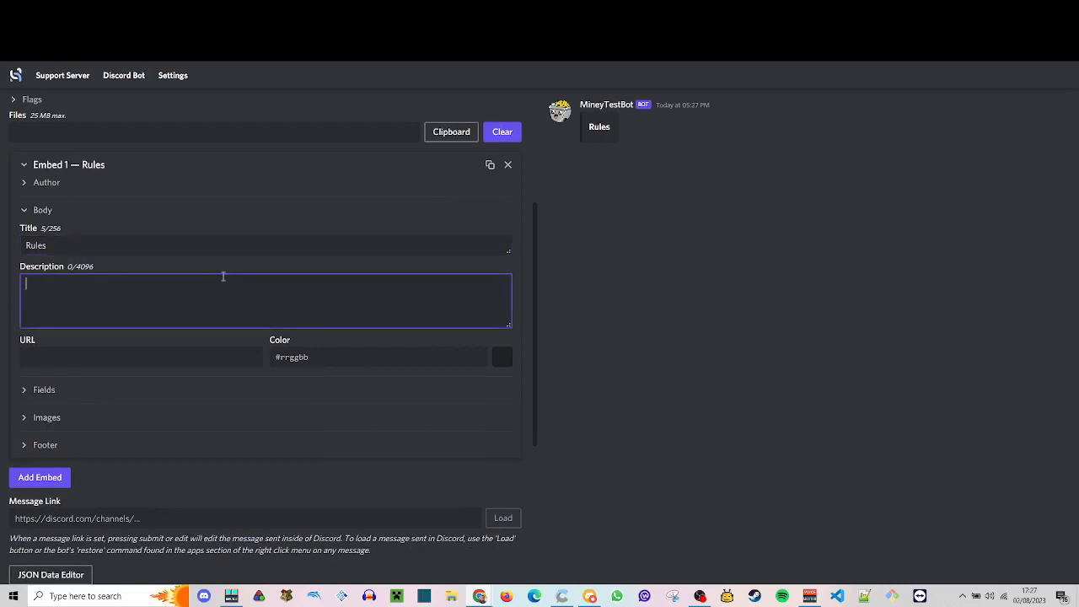
{"action": "type", "text": "T"}
{"action": "key", "text": "BackSpace"}
{"action": "type", "text": "Text goes here."}
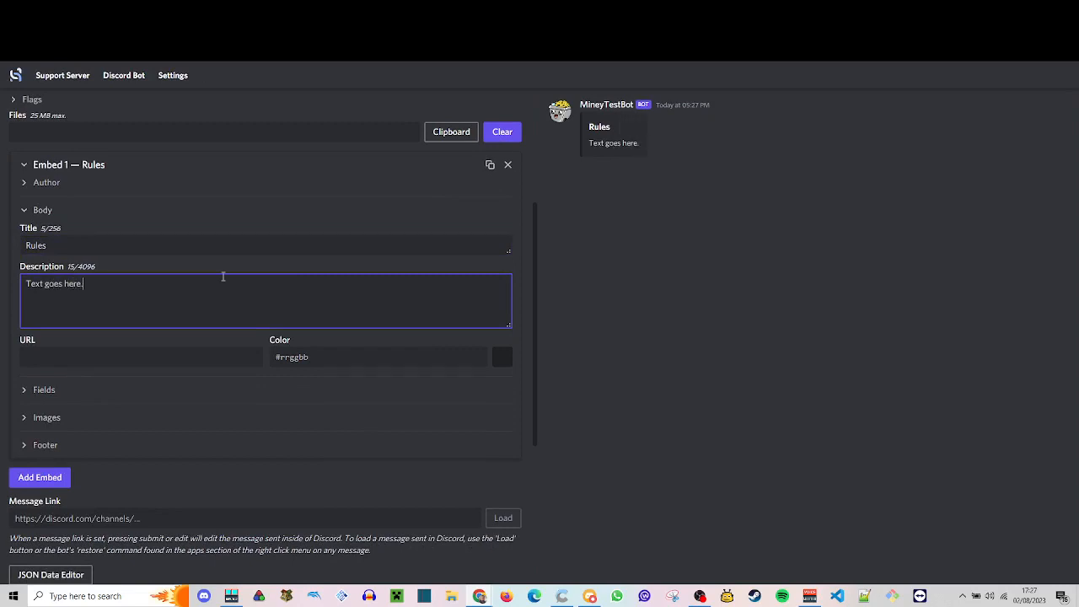
{"action": "key", "text": "ctrl+a"}
{"action": "key", "text": "BackSpace"}
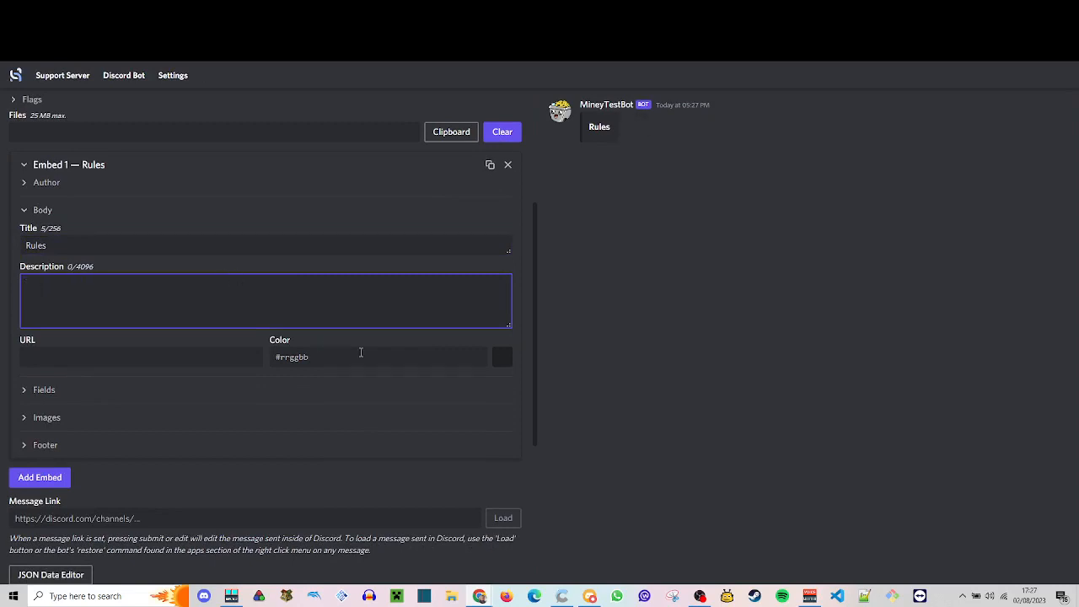
- Set the embed's color to red, #ff0000, and collapse its body section
{"action": "left_click", "coordinate": [499, 357]}
{"action": "left_click_drag", "start_coordinate": [409, 411], "coordinate": [411, 380]}
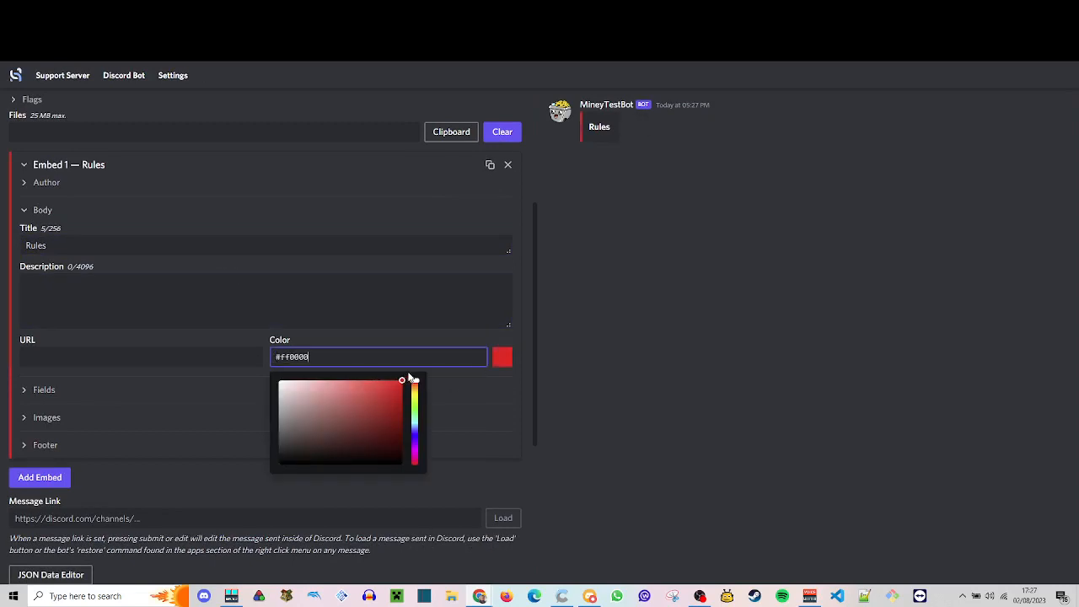
{"action": "left_click", "coordinate": [422, 327]}
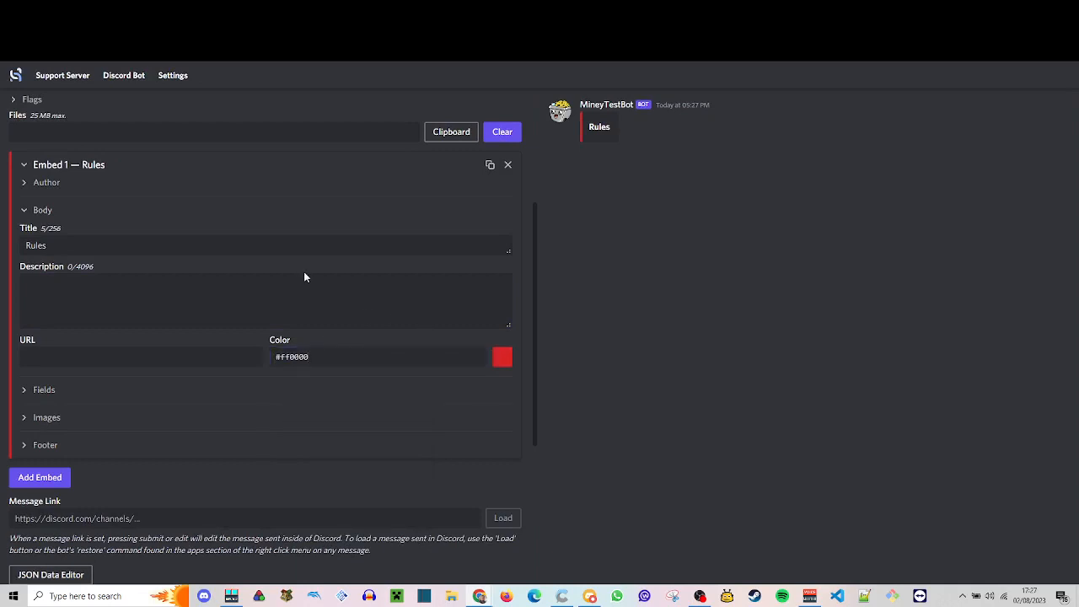
{"action": "left_click", "coordinate": [25, 212]}
- Add a first field to the Rules embed and name it "#1 No Swearing"
{"action": "left_click", "coordinate": [28, 238]}
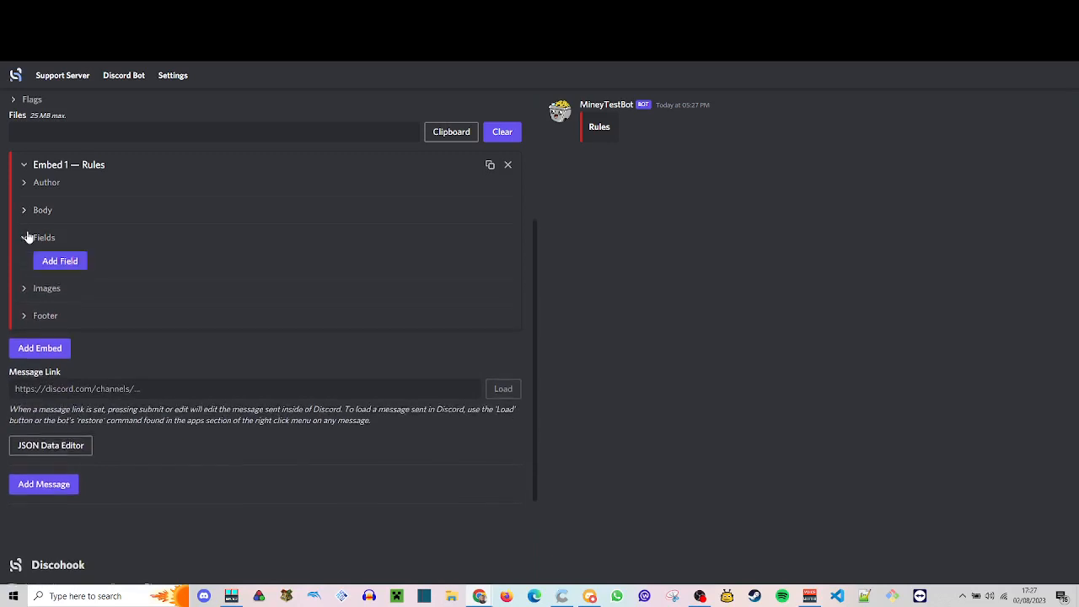
{"action": "left_click", "coordinate": [78, 262]}
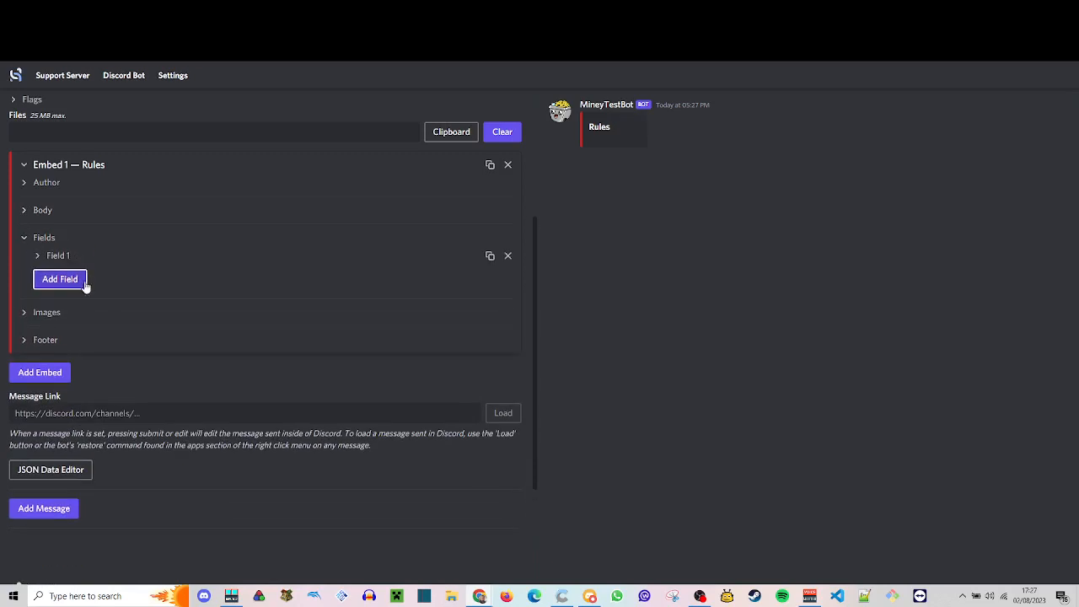
{"action": "left_click", "coordinate": [116, 290]}
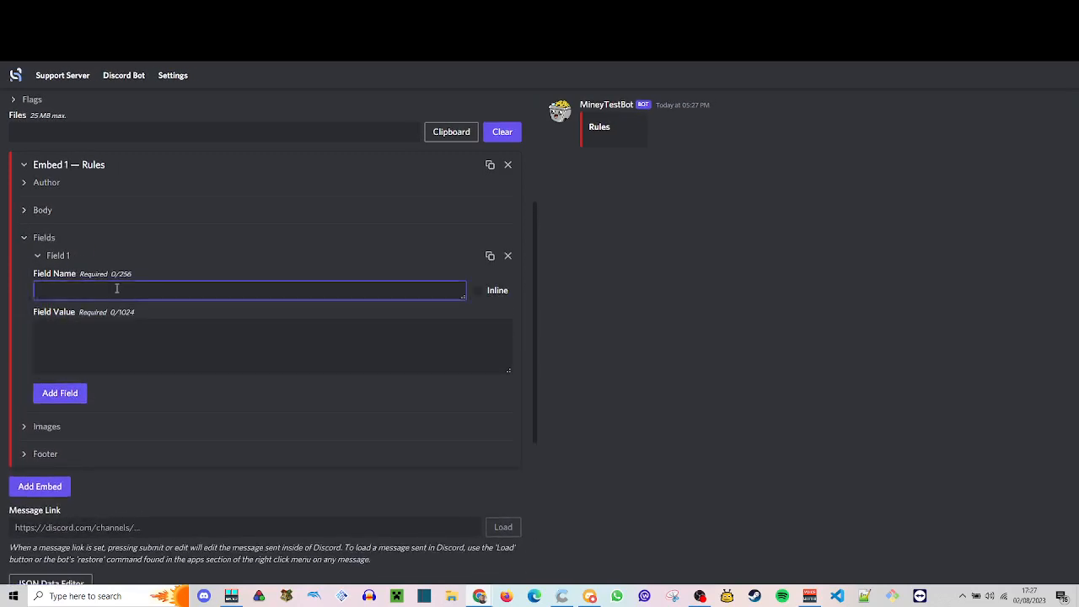
{"action": "type", "text": "#1 No Sw"}
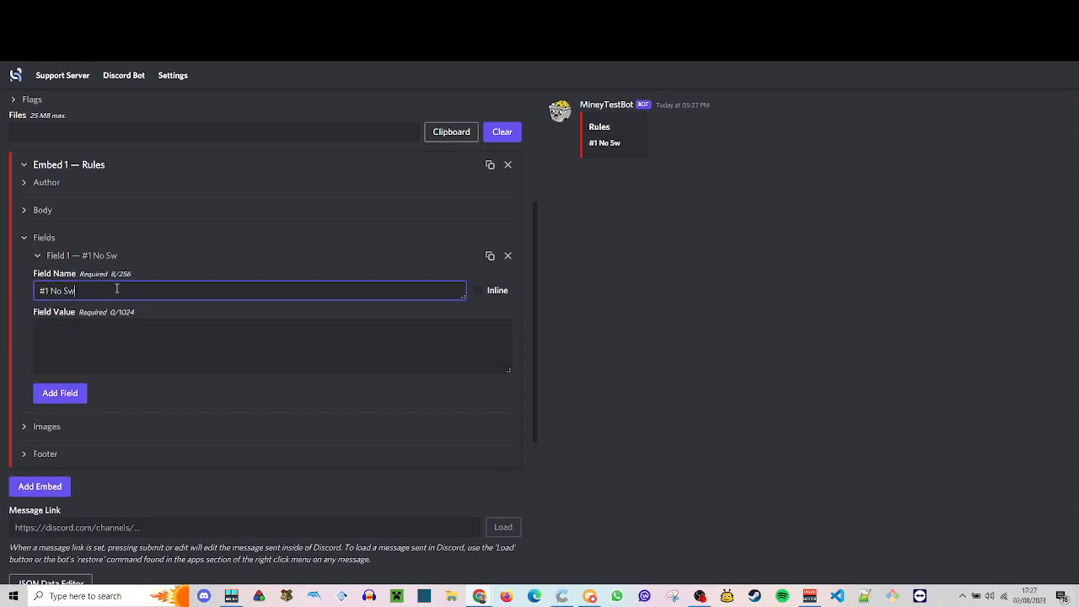
{"action": "type", "text": "earing"}
- Set the first field's value to "You are not allowed to swear in this server, anyone found swearing will be banned."
{"action": "left_click", "coordinate": [120, 328]}
{"action": "type", "text": "You are n"}
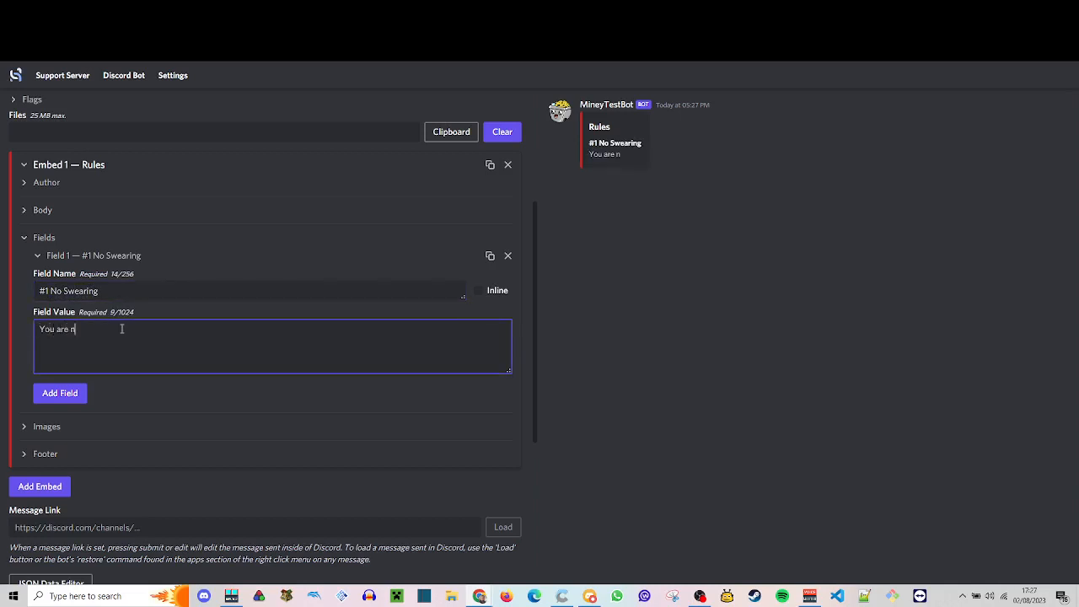
{"action": "type", "text": "ot allowed to swear in this serv"}
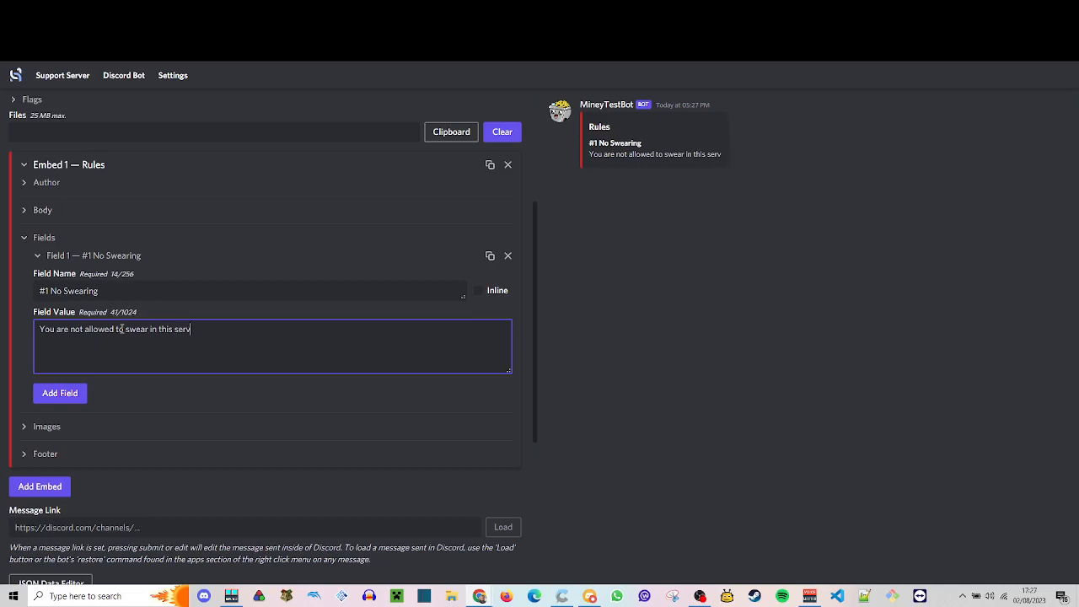
{"action": "type", "text": "er, anyone foun"}
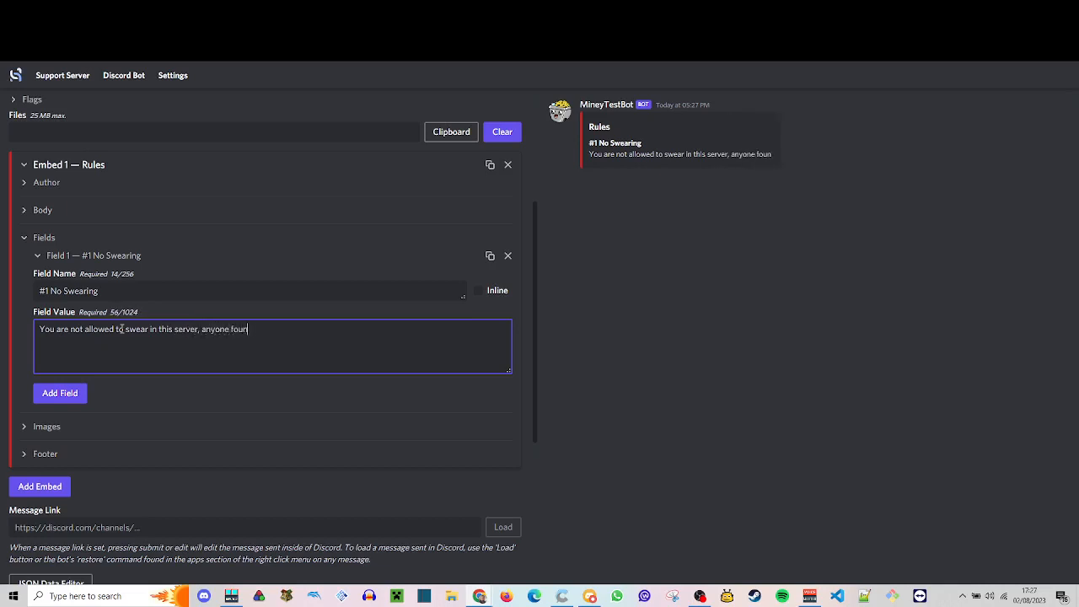
{"action": "type", "text": "d swearing wil"}
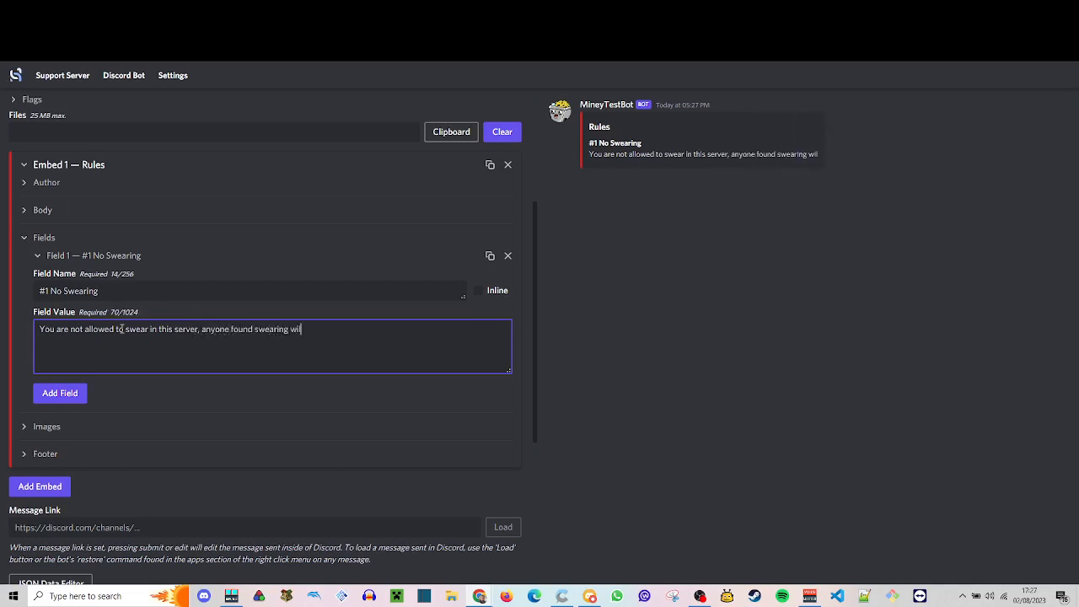
{"action": "type", "text": "l be banned."}
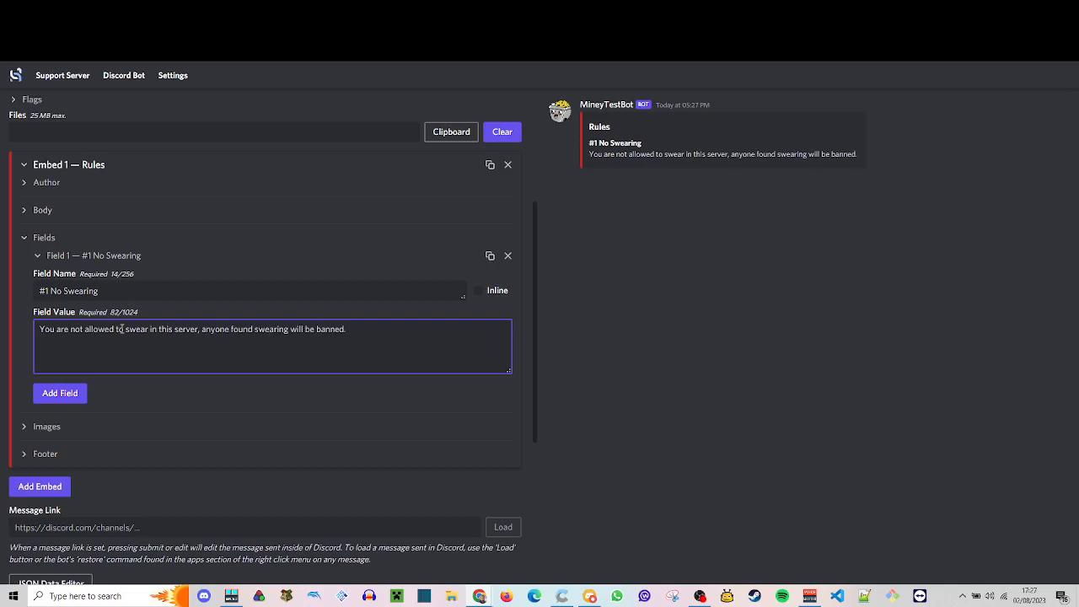
- Add a second field named "#2 No Eating" with the value "You cannot eat in this server."
{"action": "left_click", "coordinate": [74, 390]}
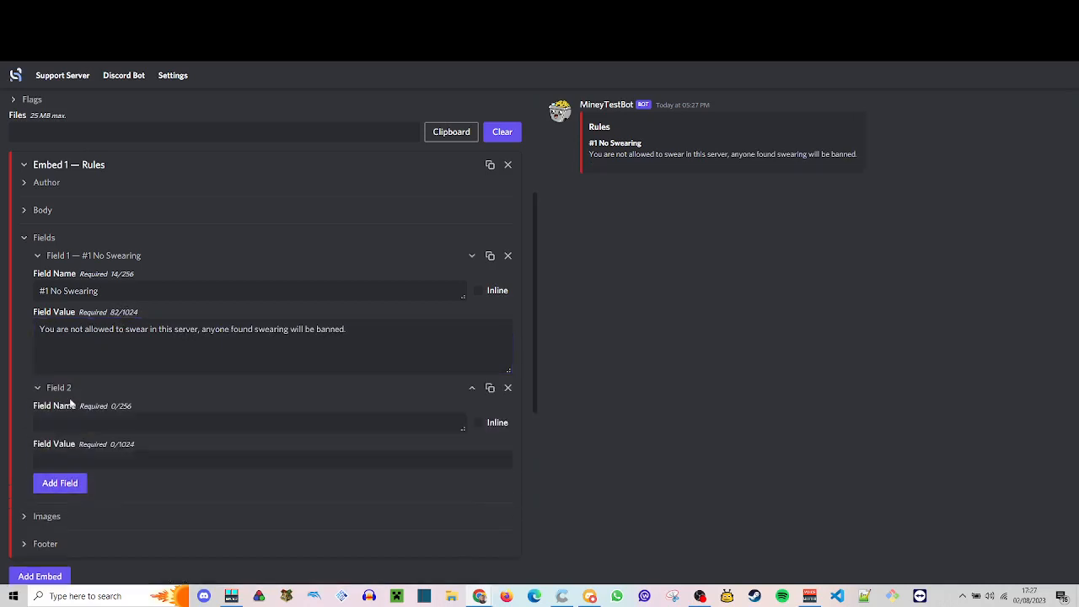
{"action": "left_click", "coordinate": [85, 416]}
{"action": "type", "text": "#2 "}
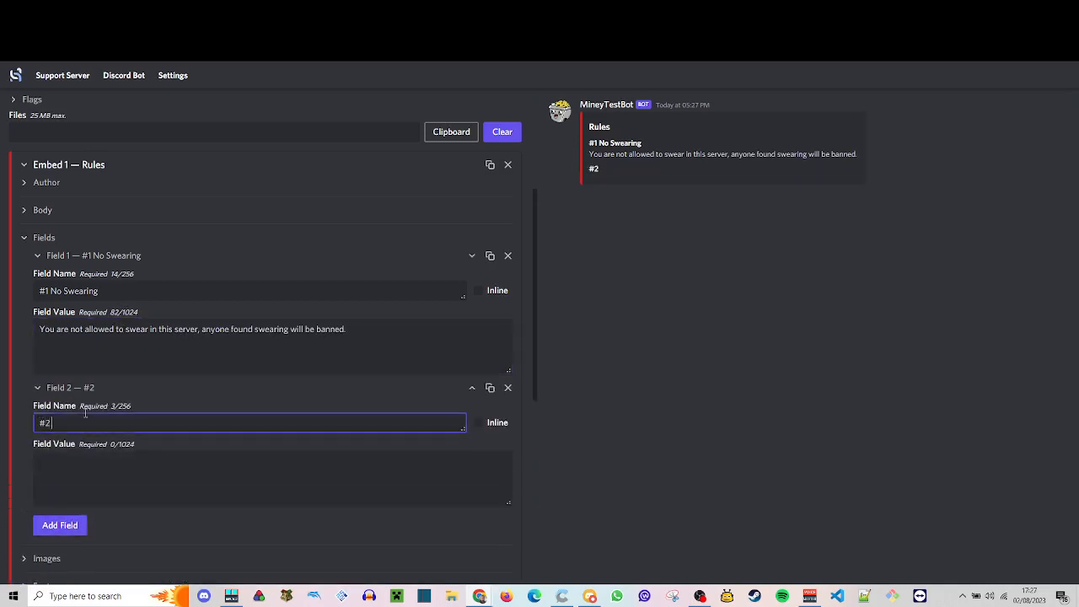
{"action": "type", "text": "No Eating"}
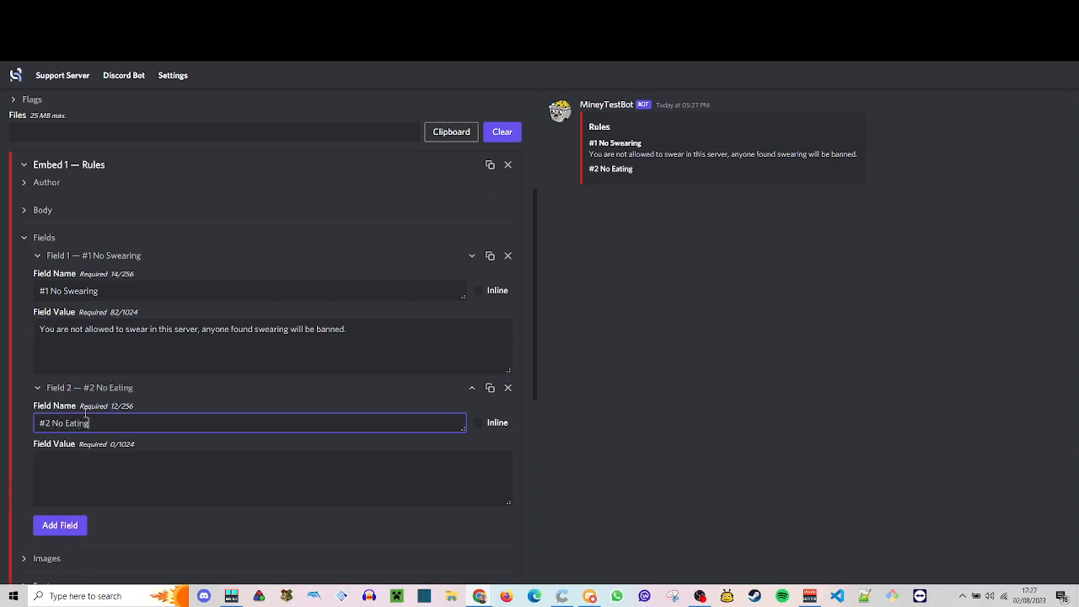
{"action": "left_click", "coordinate": [95, 467]}
{"action": "type", "text": "You ca"}
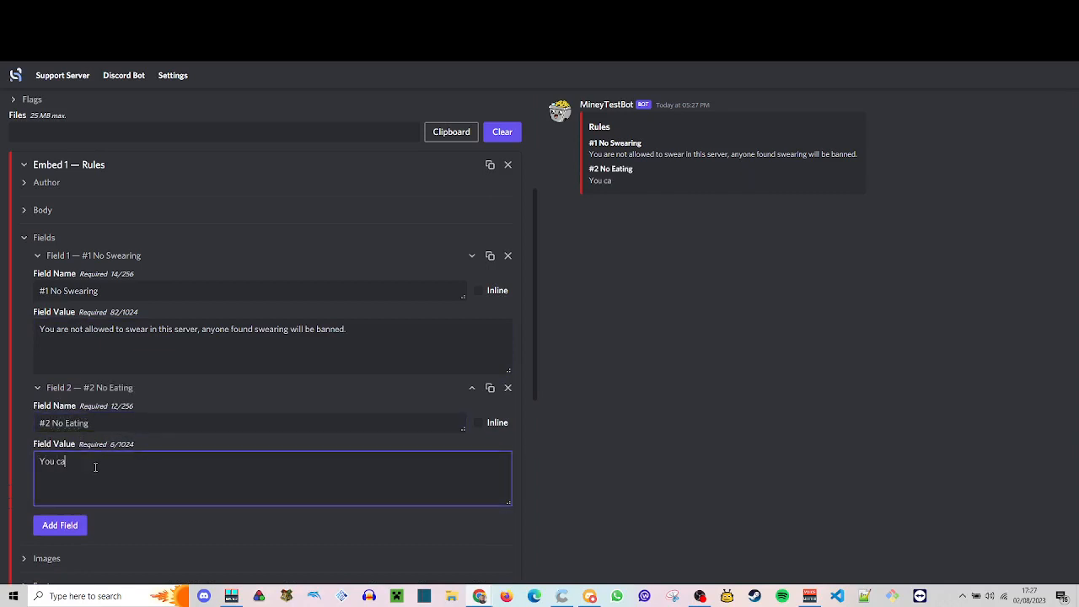
{"action": "type", "text": "nnot eat in this server."}
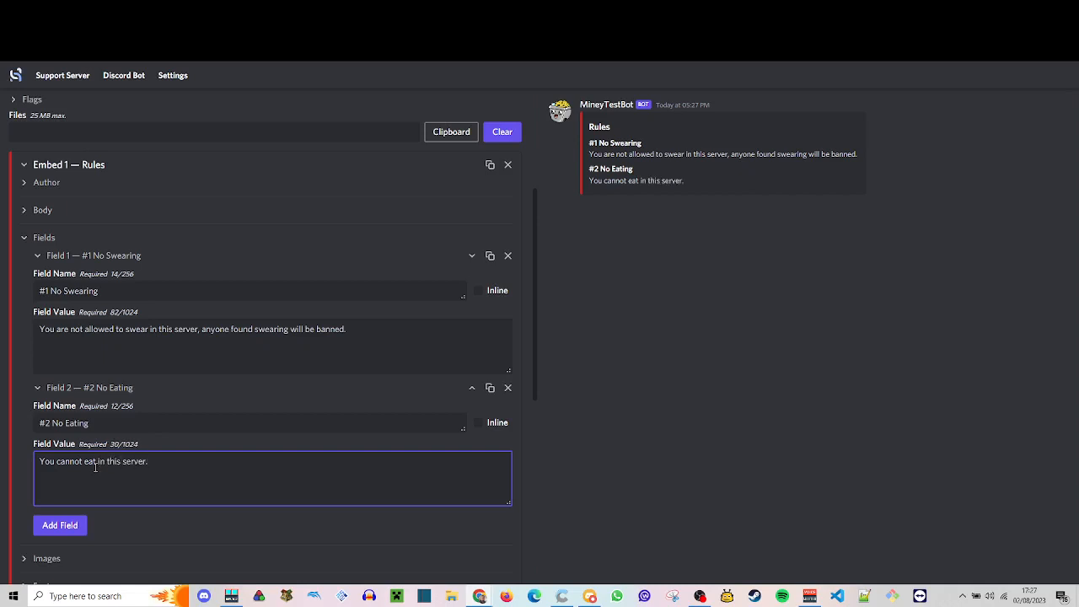
- Add a third field named "#3 No Streaming" with the value "No streaming in this server!" and collapse it
{"action": "scroll", "coordinate": [96, 468], "scroll_direction": "down", "scroll_amount": 1}
{"action": "left_click", "coordinate": [68, 415]}
{"action": "left_click", "coordinate": [104, 438]}
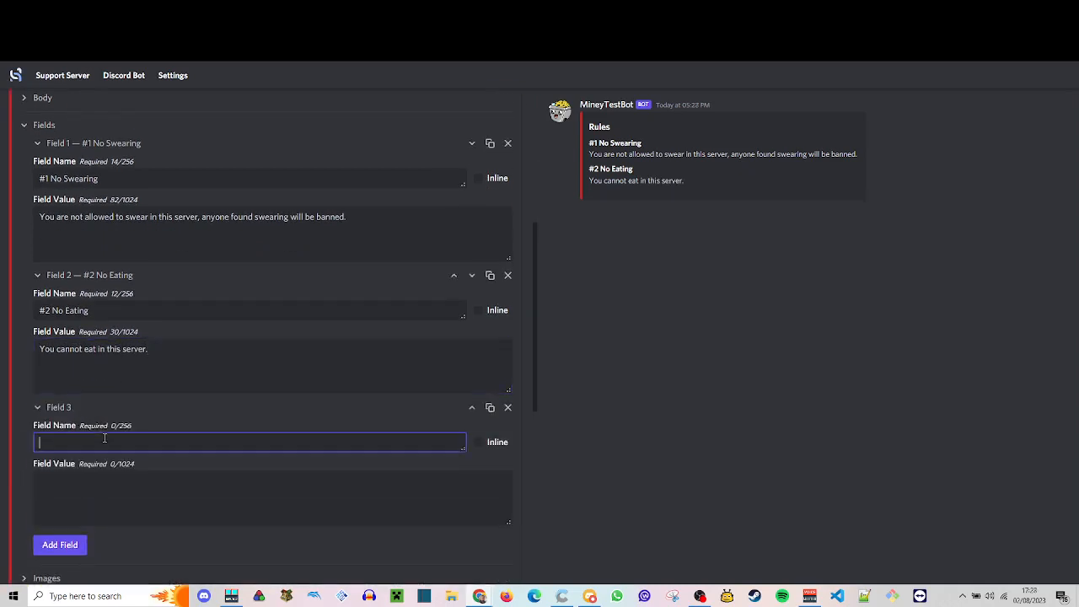
{"action": "type", "text": "#3"}
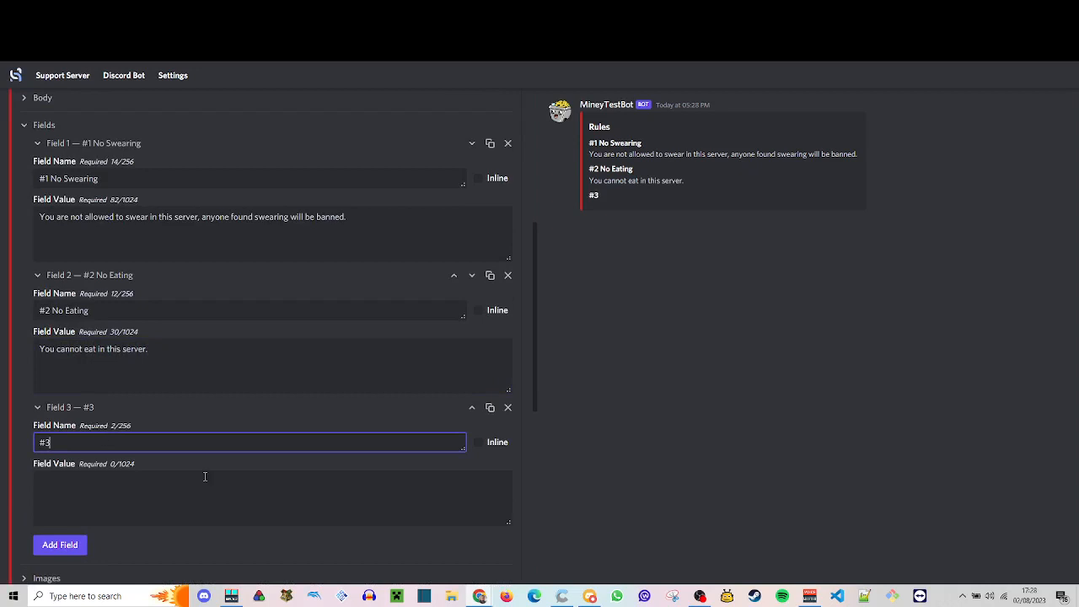
{"action": "type", "text": " No Streaming"}
{"action": "left_click", "coordinate": [205, 481]}
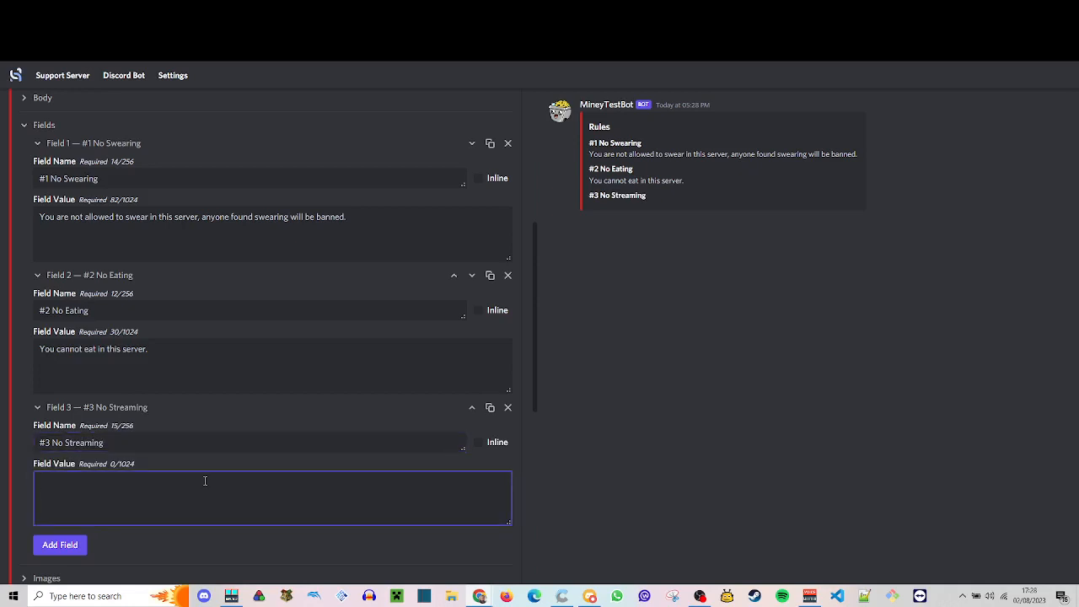
{"action": "type", "text": "No streami"}
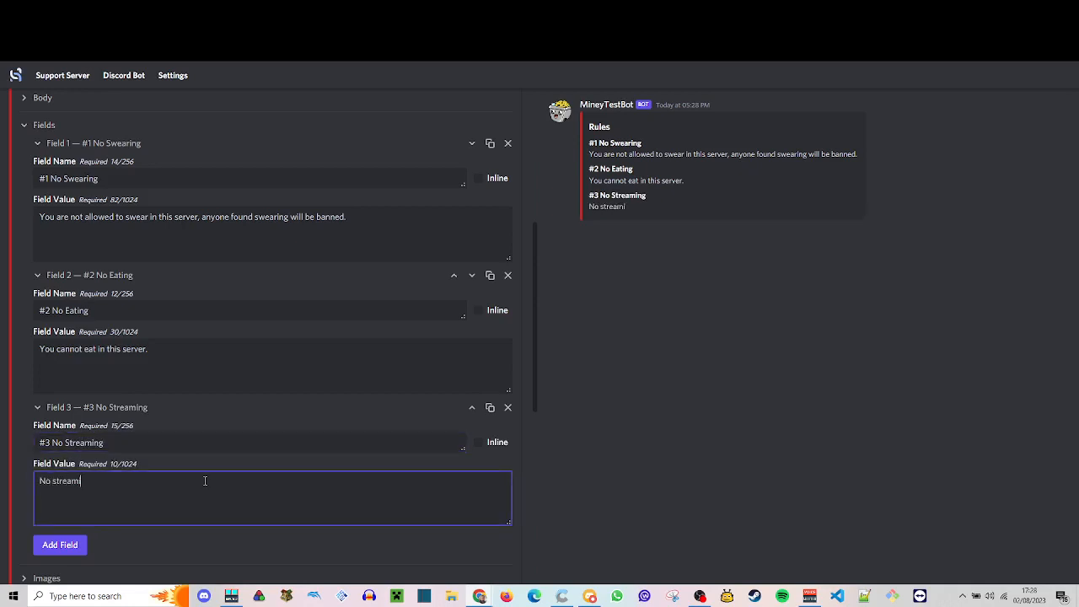
{"action": "type", "text": "ng in this server!"}
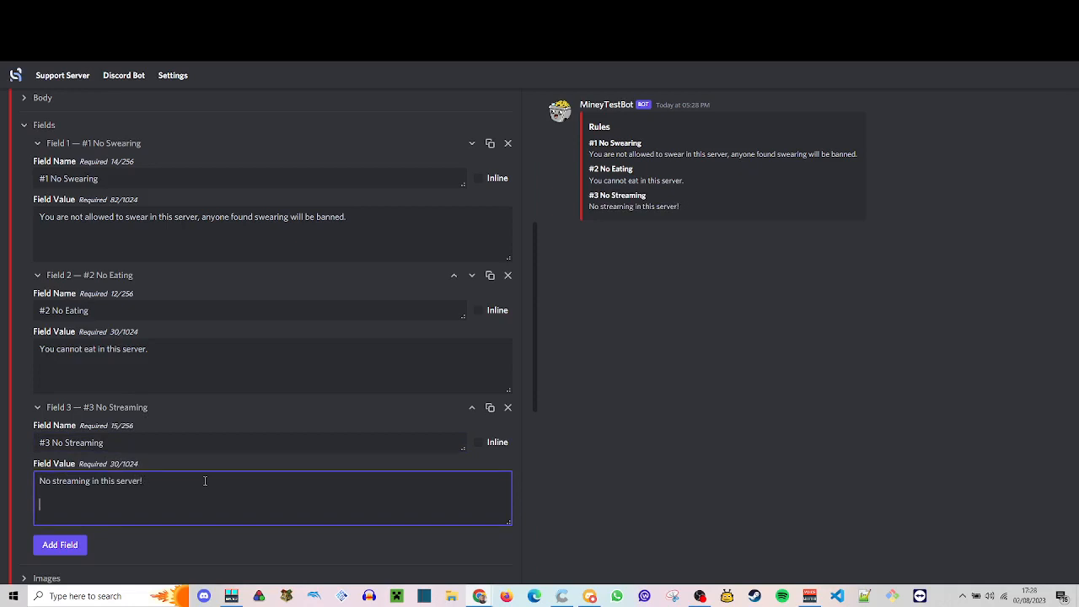
{"action": "left_click", "coordinate": [37, 407]}
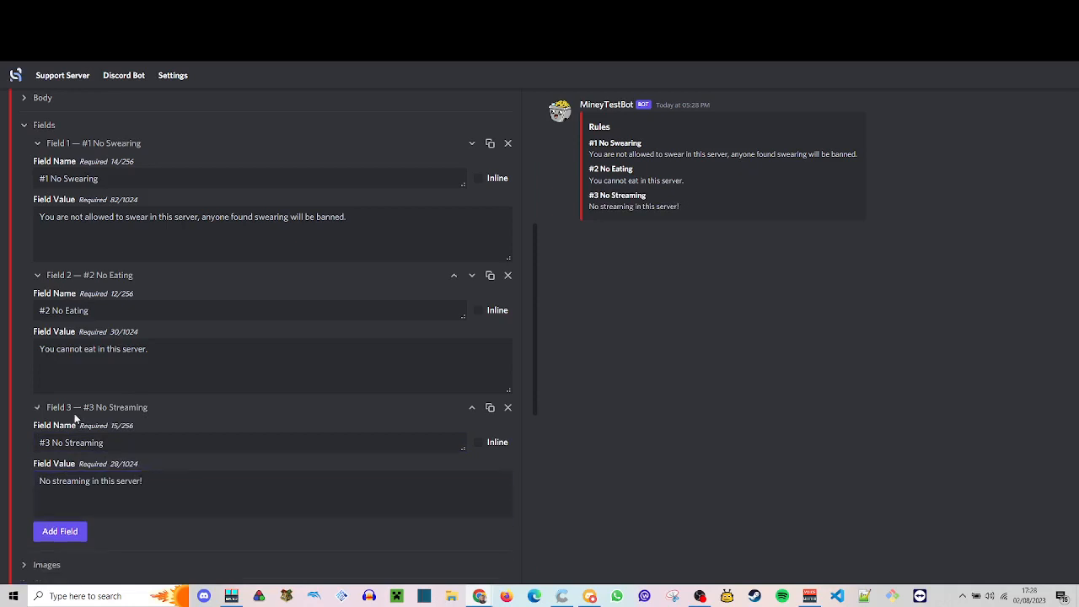
- Add a fourth field to the Rules embed named "IF you break these rules you will be BANNED!"
{"action": "left_click", "coordinate": [73, 436]}
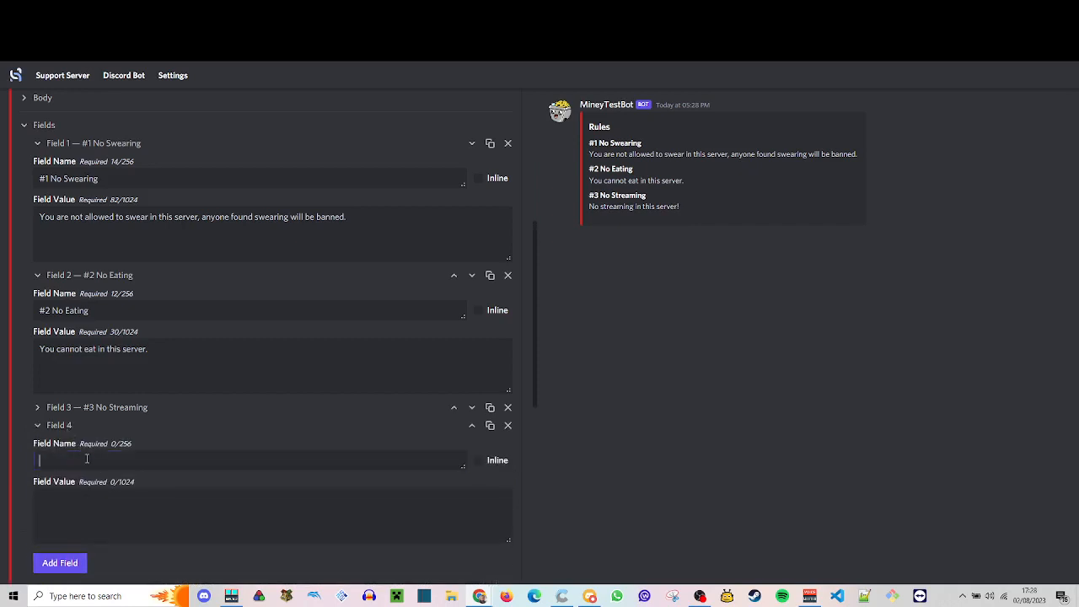
{"action": "left_click", "coordinate": [87, 459]}
{"action": "type", "text": "IF you"}
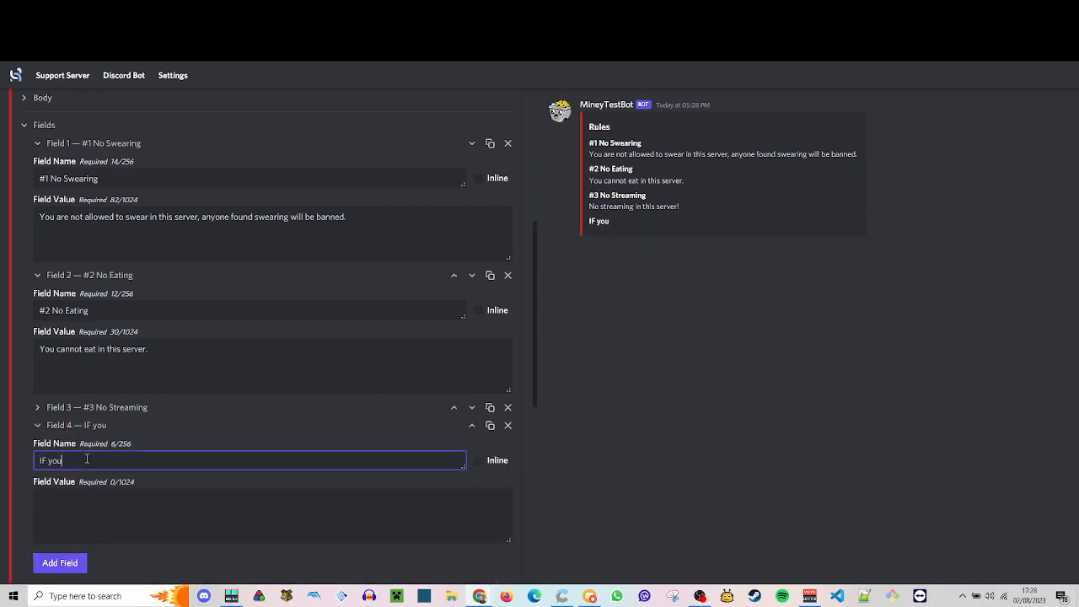
{"action": "type", "text": " break these ru"}
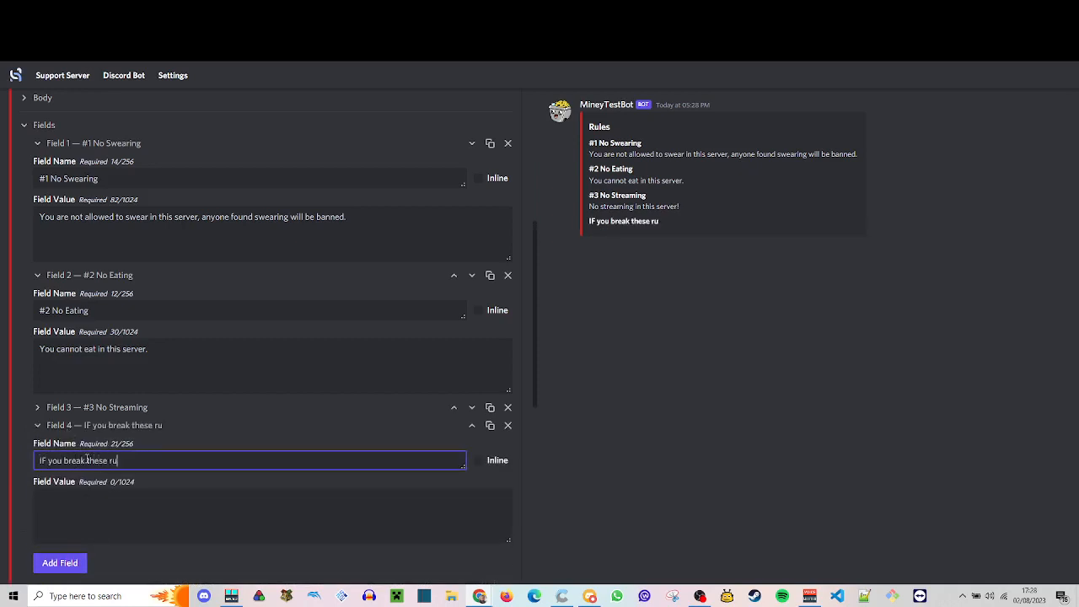
{"action": "type", "text": "les you will be BANNED!"}
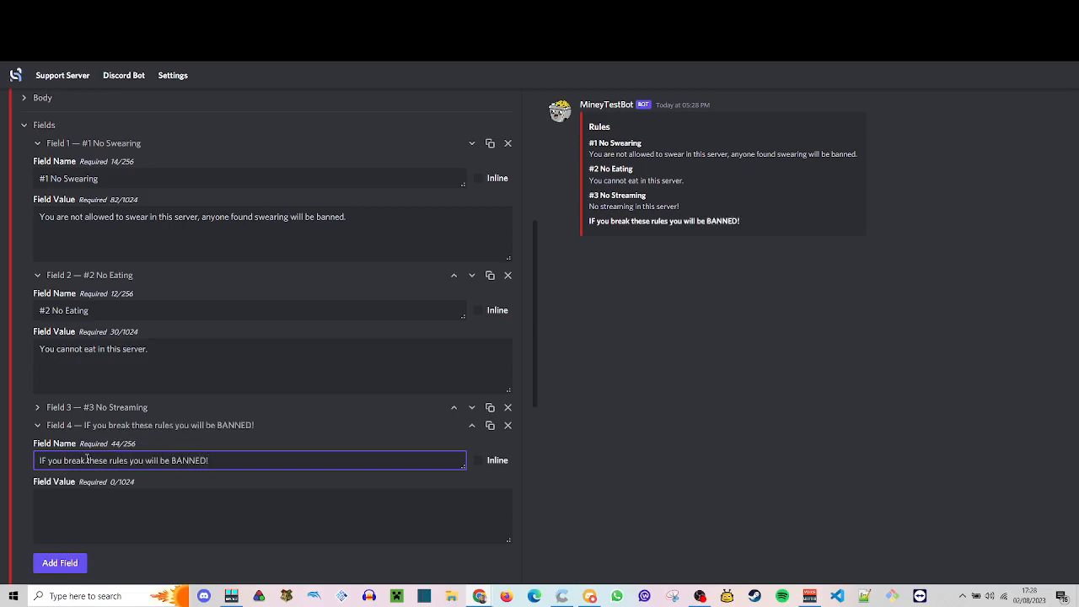
- Collapse the Fields section and the whole Rules embed
{"action": "left_click", "coordinate": [86, 420]}
{"action": "scroll", "coordinate": [86, 417], "scroll_direction": "up", "scroll_amount": 2}
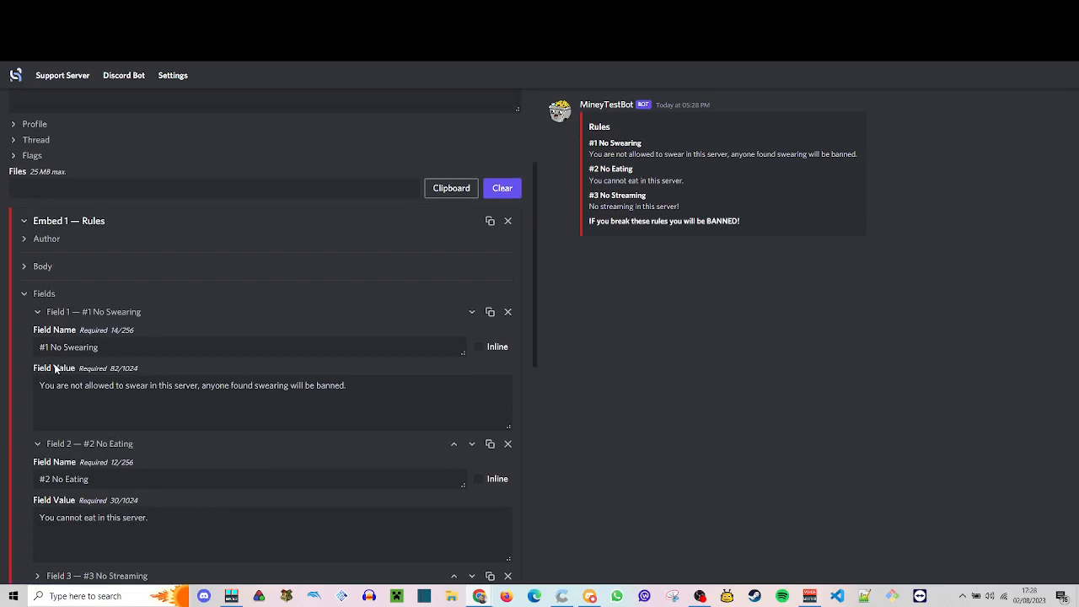
{"action": "left_click", "coordinate": [22, 295]}
{"action": "scroll", "coordinate": [253, 328], "scroll_direction": "down", "scroll_amount": 1}
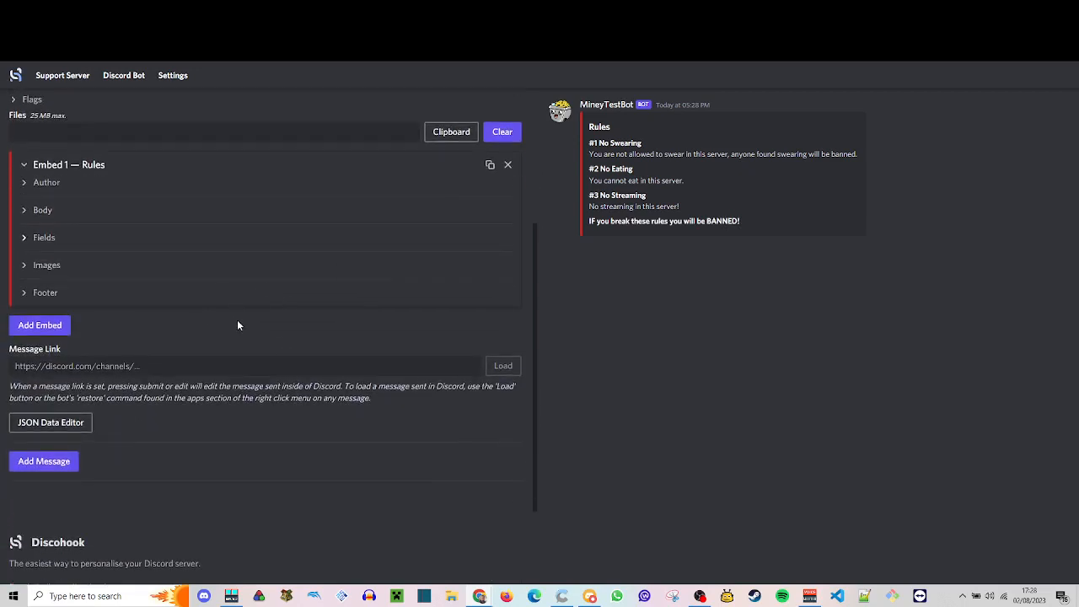
{"action": "left_click", "coordinate": [42, 168]}
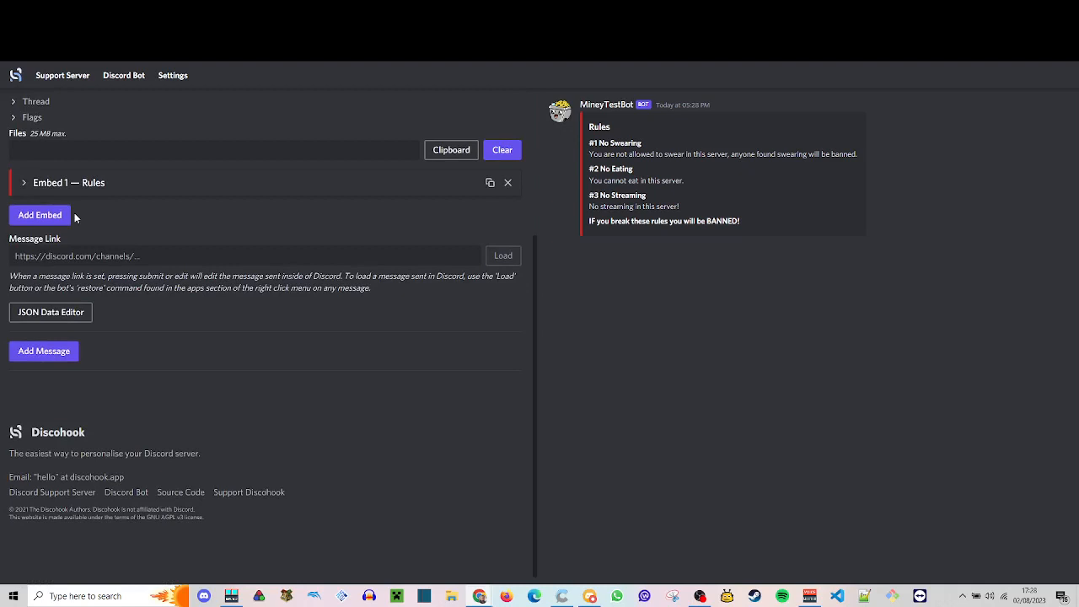
- Add a second embed with the color #ff0000 and the title "Custom Roles"
{"action": "left_click", "coordinate": [45, 218]}
{"action": "left_click", "coordinate": [73, 236]}
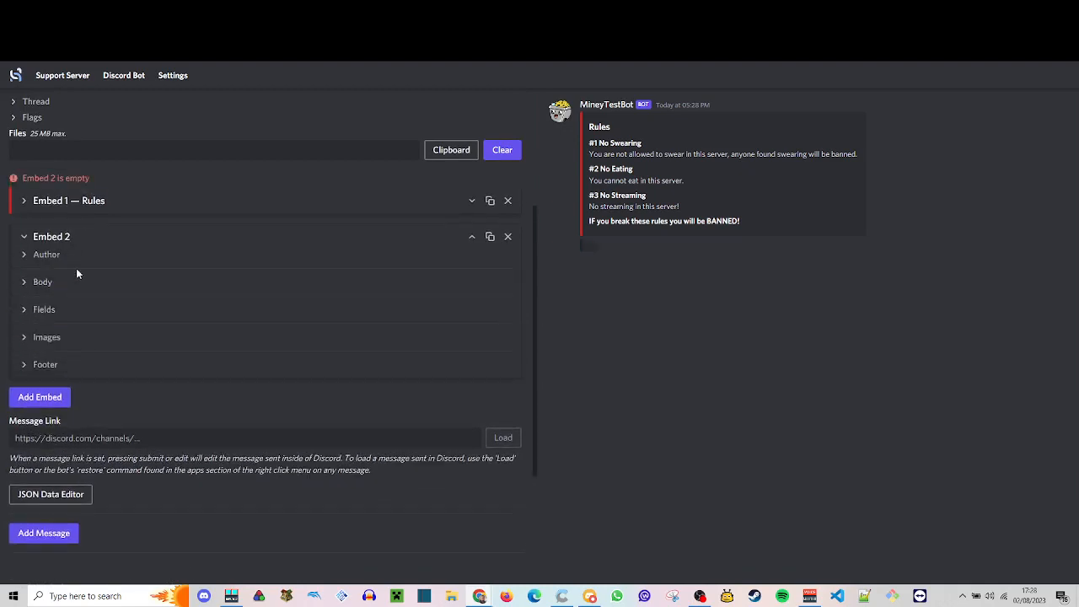
{"action": "left_click", "coordinate": [37, 281]}
{"action": "left_click", "coordinate": [450, 428]}
{"action": "type", "text": "#ff0000"}
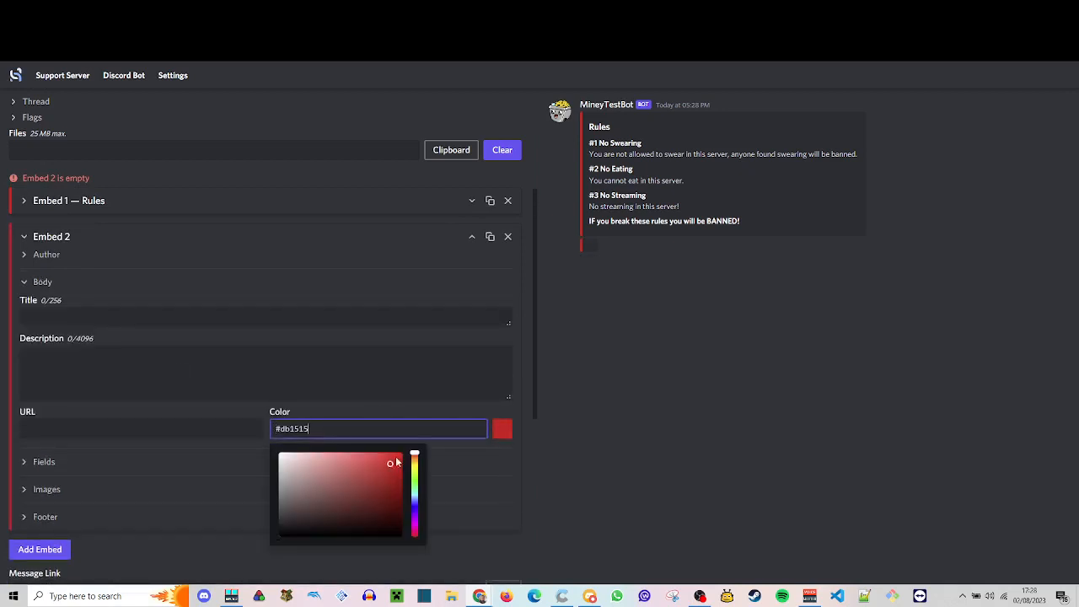
{"action": "left_click", "coordinate": [354, 388]}
{"action": "left_click", "coordinate": [356, 318]}
{"action": "type", "text": "C"}
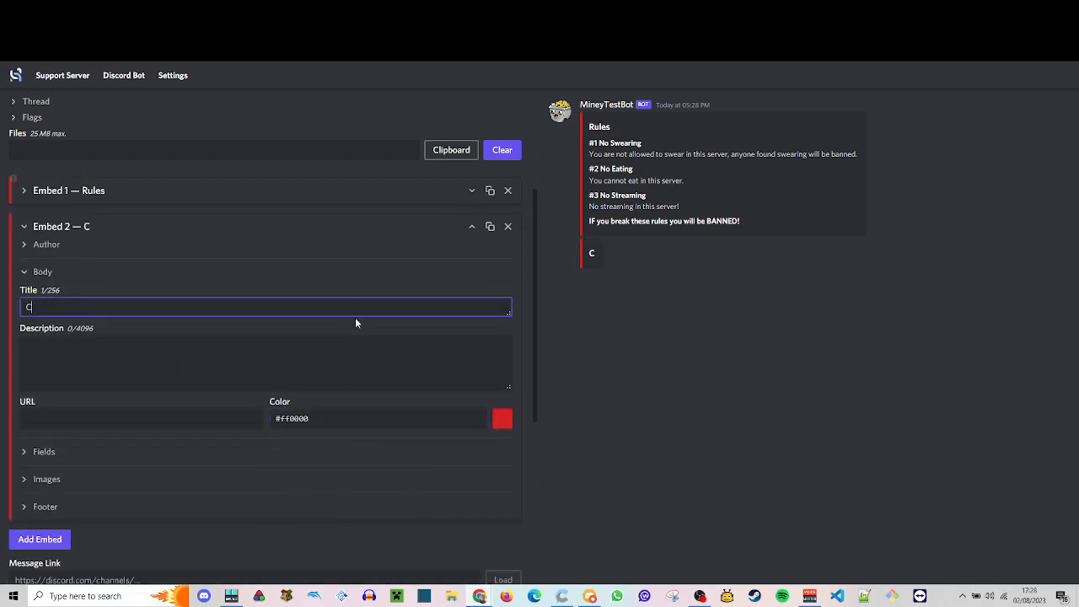
{"action": "type", "text": "ustom Roles"}
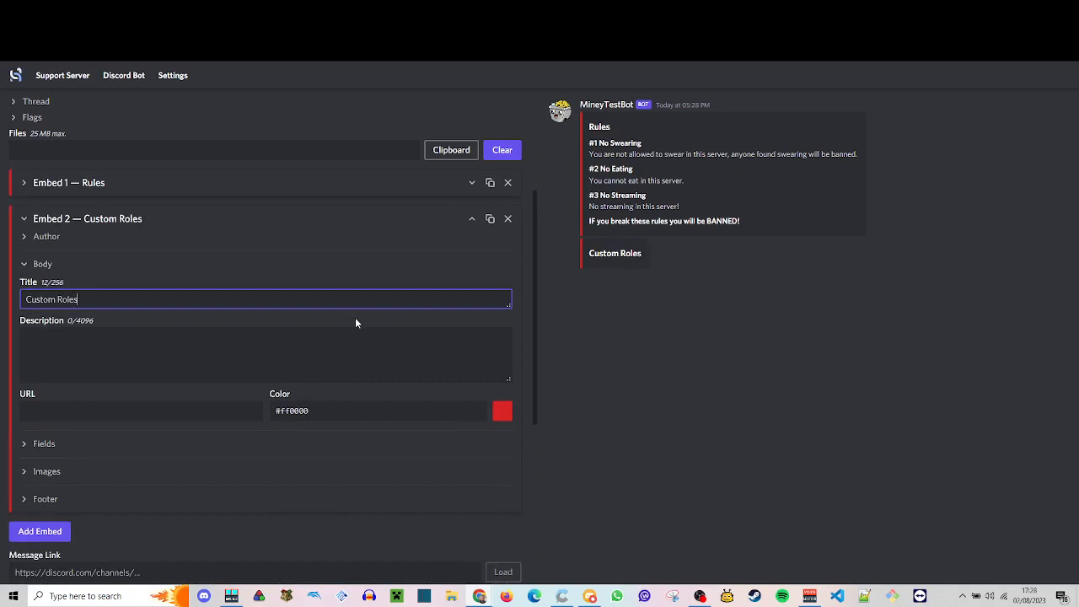
- Set the Custom Roles embed's description to "Click on the respective button below to receive the relevant role.", correcting the spelling of "receive"
{"action": "left_click", "coordinate": [358, 365]}
{"action": "type", "text": "Clock"}
{"action": "key", "text": "BackSpace"}
{"action": "key", "text": "BackSpace"}
{"action": "key", "text": "BackSpace"}
{"action": "key", "text": "BackSpace"}
{"action": "key", "text": "BackSpace"}
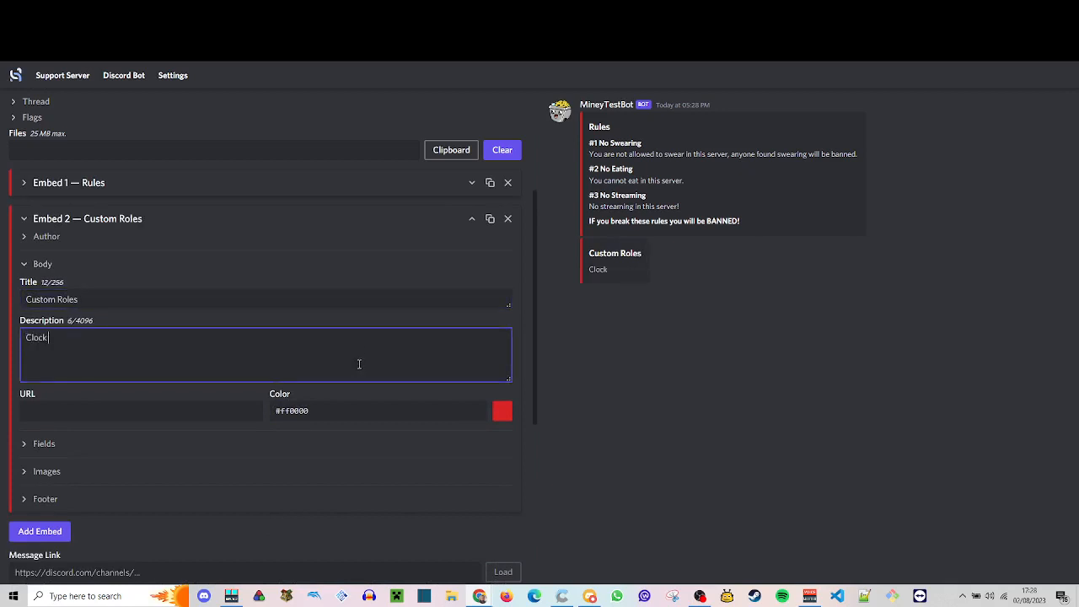
{"action": "type", "text": "Click on the re"}
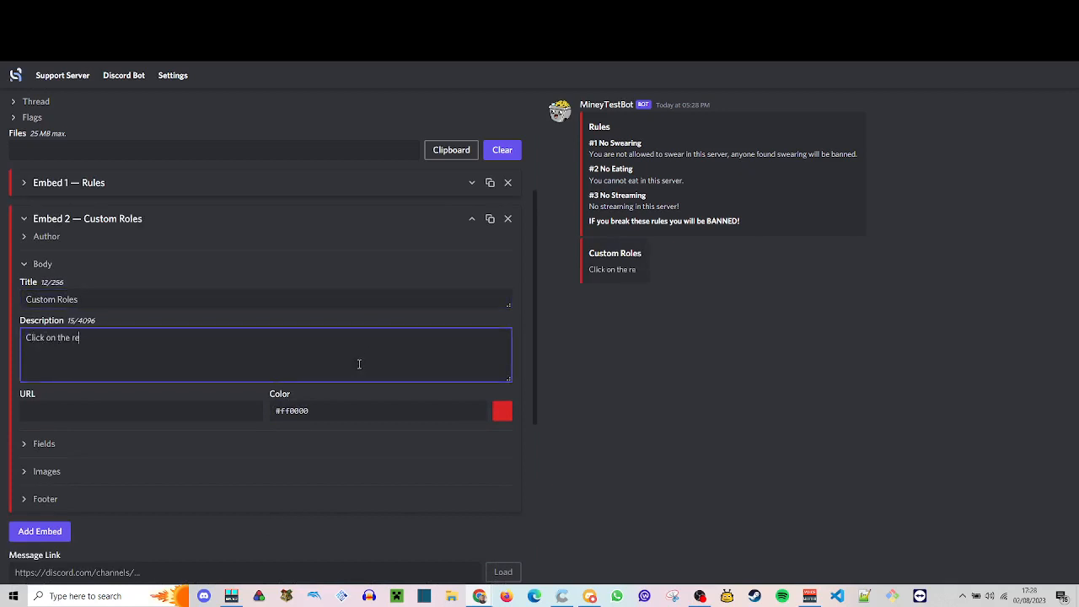
{"action": "type", "text": "spective button below to "}
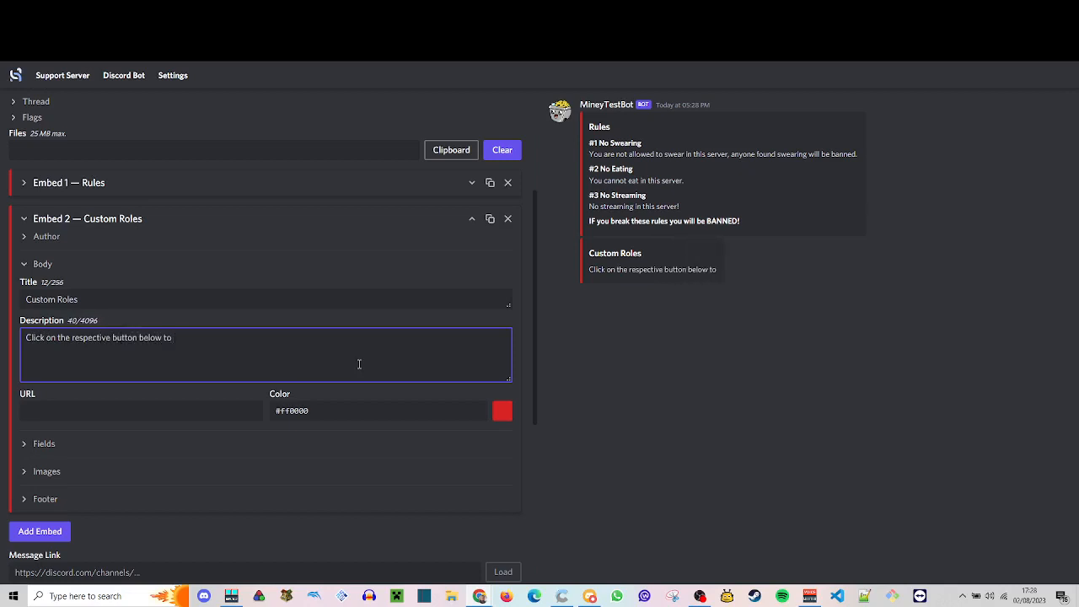
{"action": "type", "text": "revcieve the "}
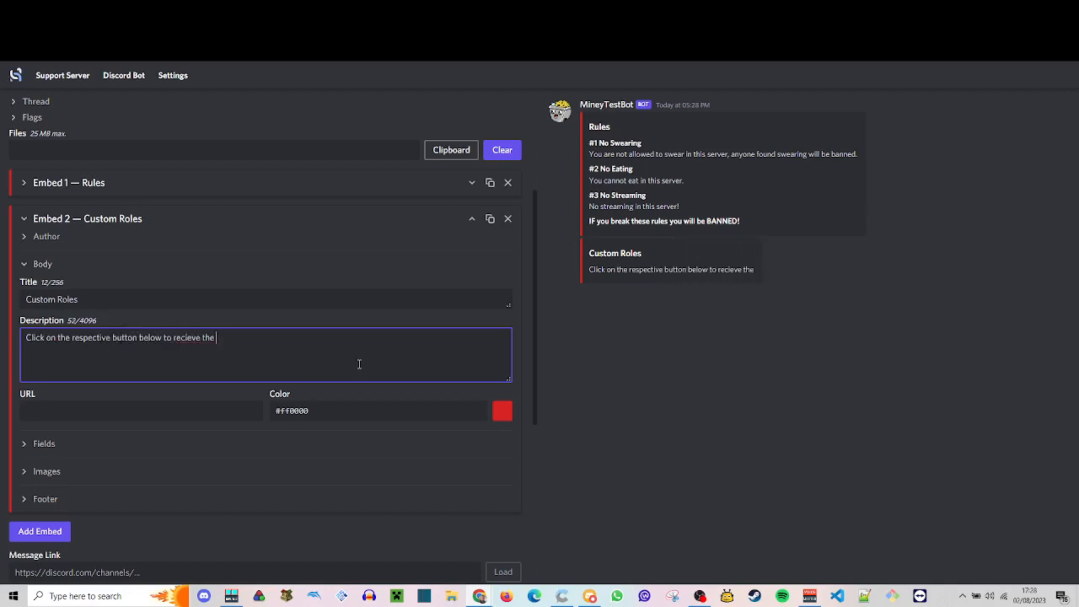
{"action": "type", "text": "relevant role."}
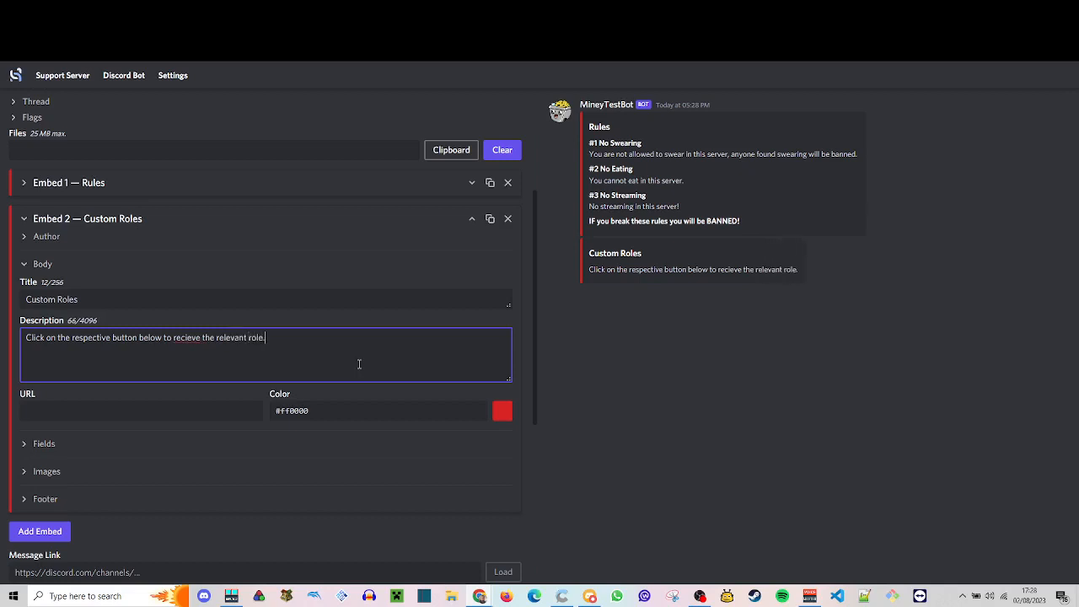
{"action": "right_click", "coordinate": [192, 338]}
{"action": "left_click", "coordinate": [230, 349]}
- Leave a blank line below the description sentence and start a mention with "<@"
{"action": "scroll", "coordinate": [139, 379], "scroll_direction": "down", "scroll_amount": 1}
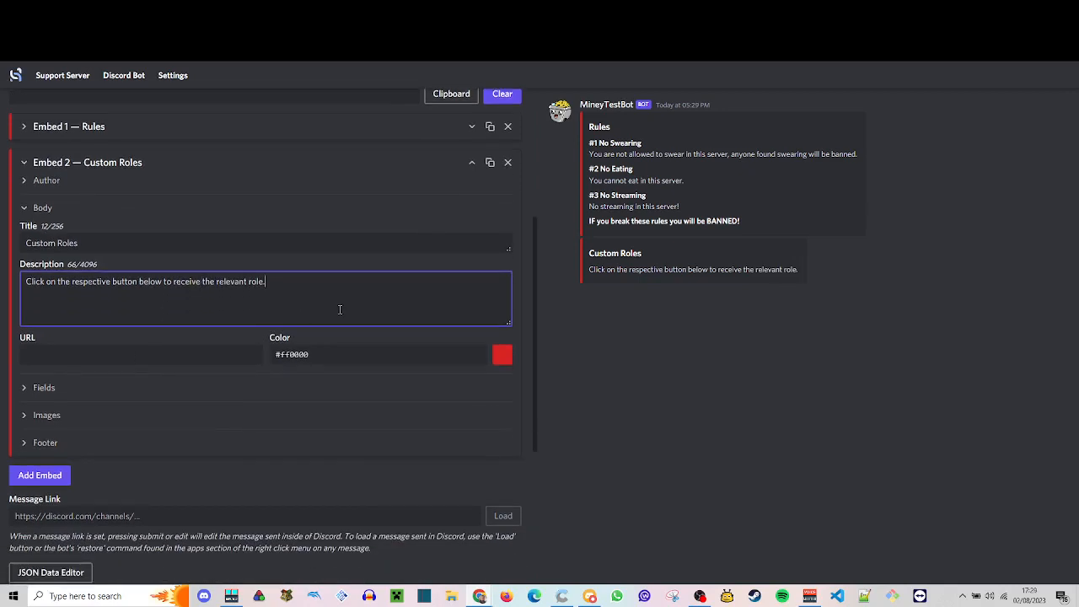
{"action": "key", "text": "Return"}
{"action": "key", "text": "Return"}
{"action": "type", "text": "<@"}
- Switch to Discord and copy the ID of Gold Role from the server's role settings
{"action": "left_click", "coordinate": [593, 599]}
{"action": "left_click", "coordinate": [121, 32]}
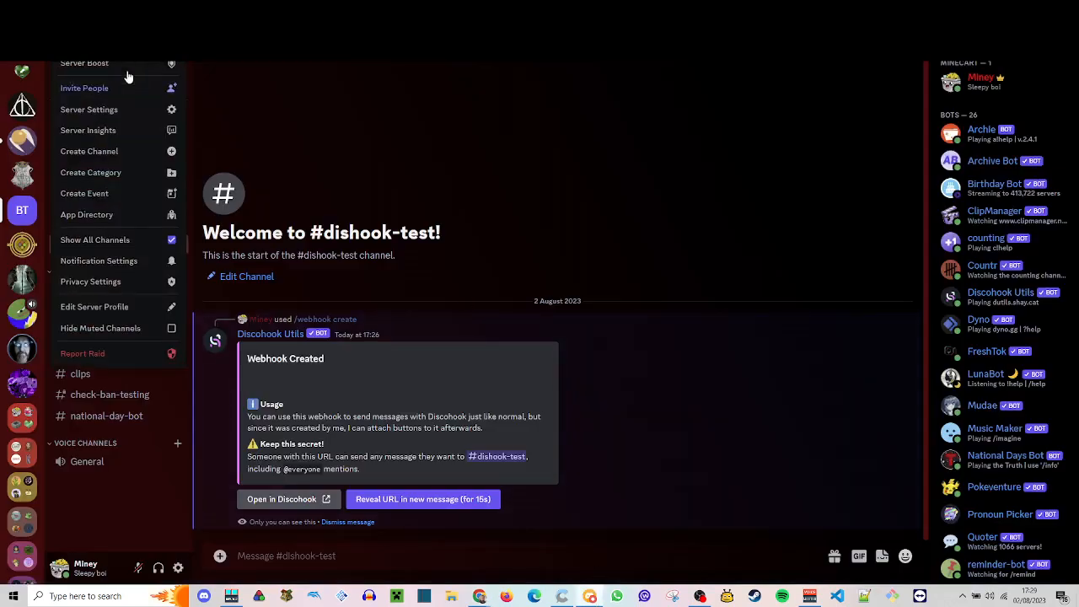
{"action": "left_click", "coordinate": [140, 114]}
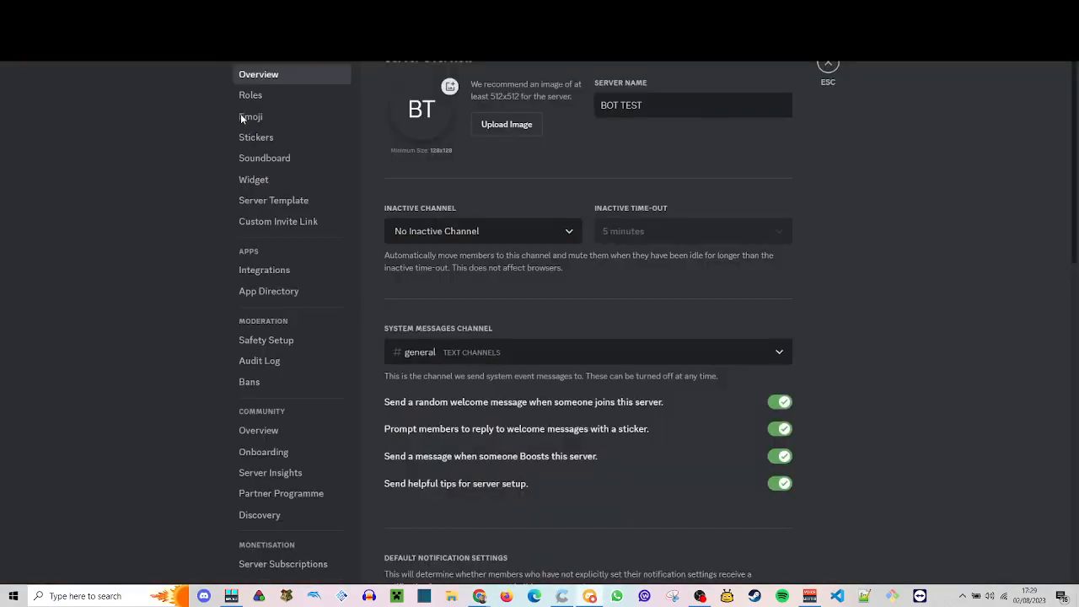
{"action": "left_click", "coordinate": [251, 95]}
{"action": "scroll", "coordinate": [522, 278], "scroll_direction": "down", "scroll_amount": 3}
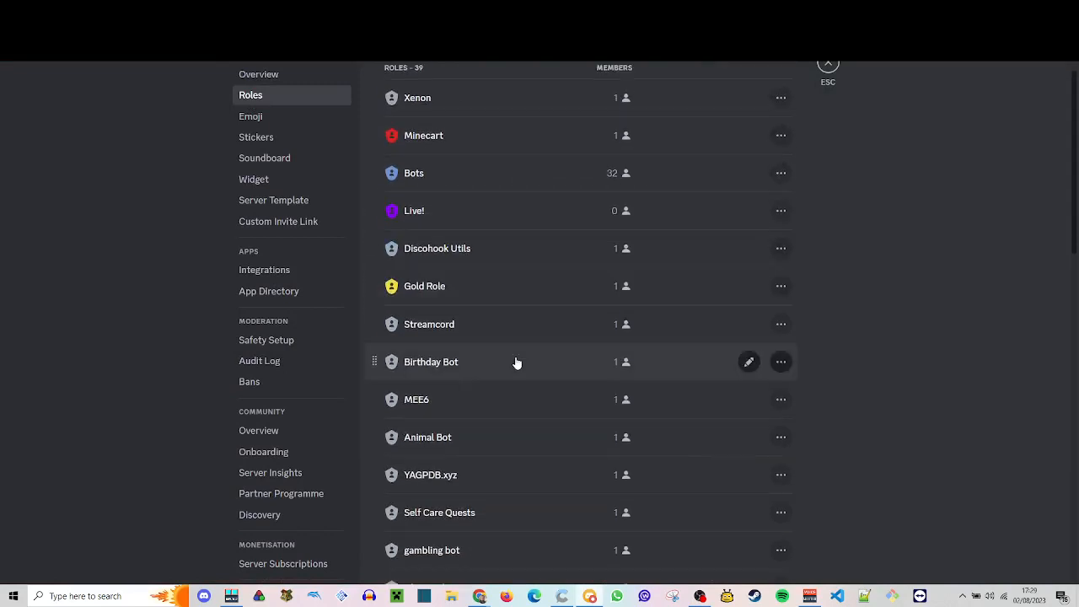
{"action": "left_click", "coordinate": [783, 229]}
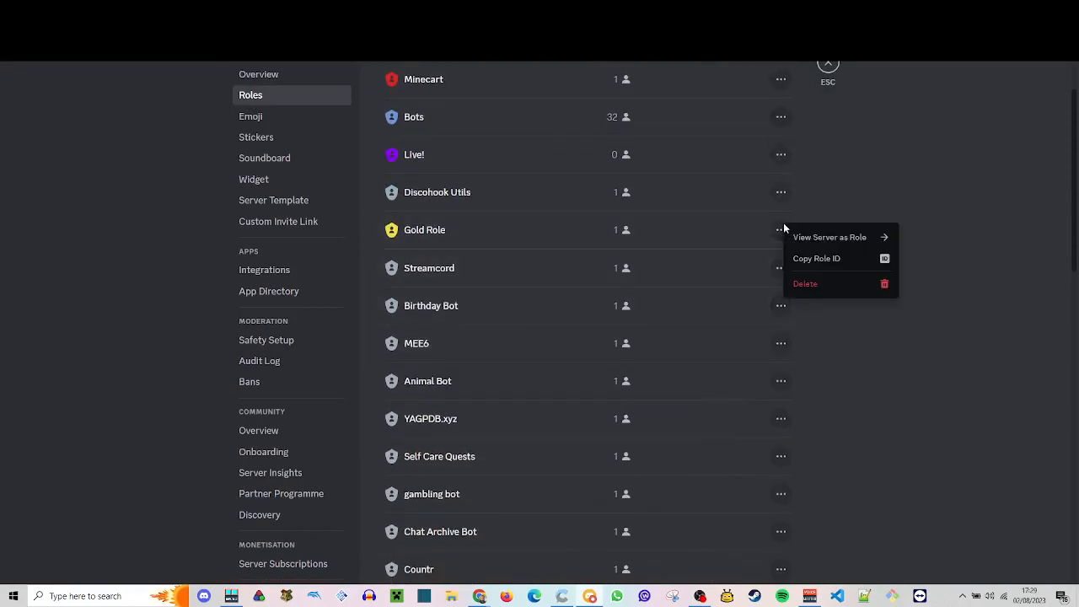
{"action": "left_click", "coordinate": [837, 259]}
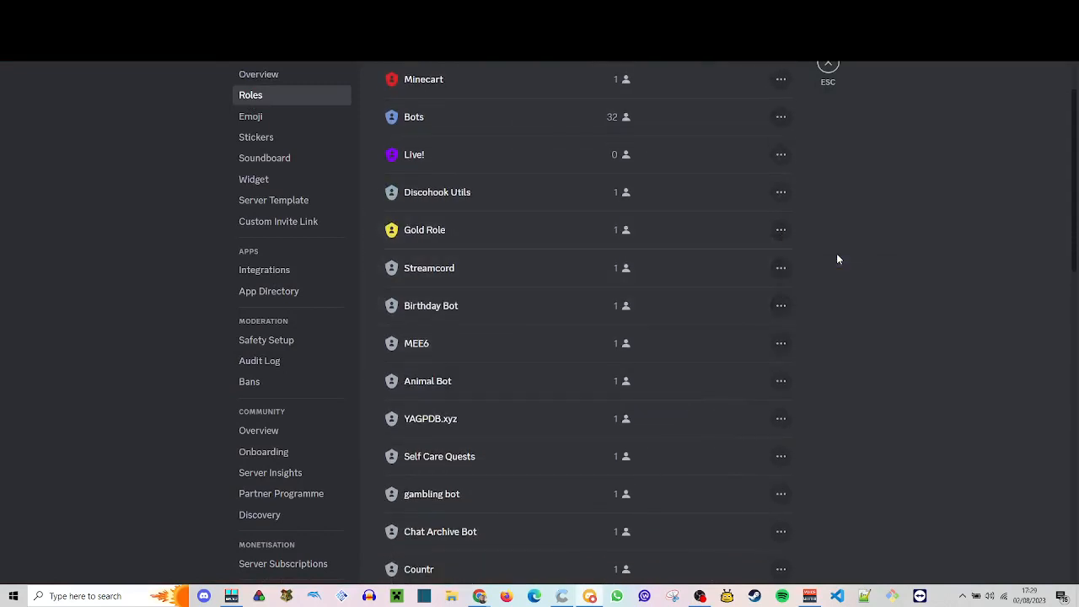
- Return to Discohook and complete the role mention in the description as "<@&", the copied role ID and ">"
{"action": "mouse_move", "coordinate": [495, 597]}
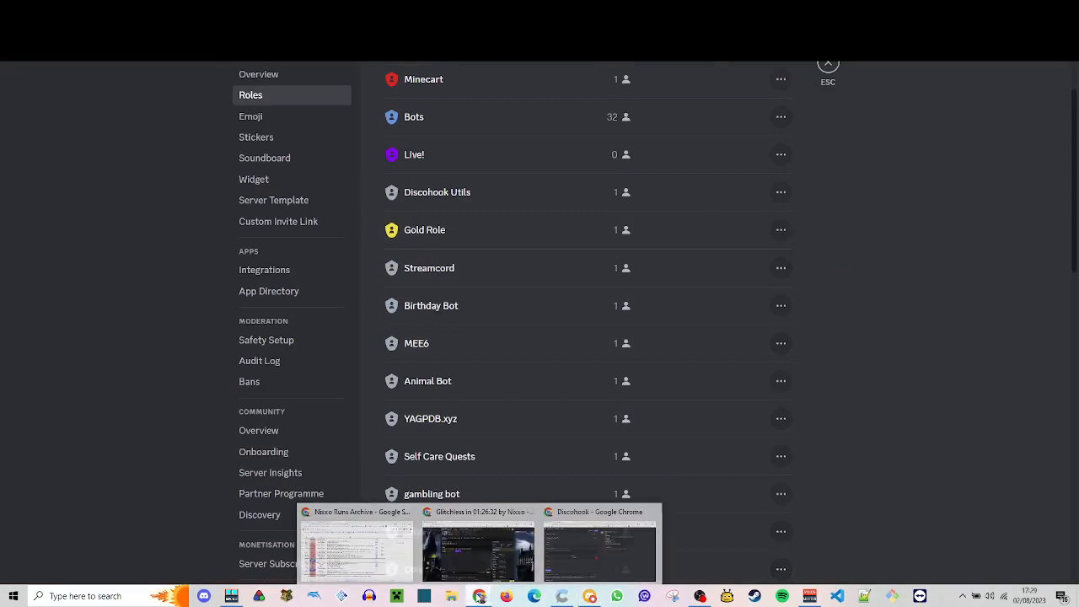
{"action": "left_click", "coordinate": [591, 549]}
{"action": "key", "text": "ctrl+v"}
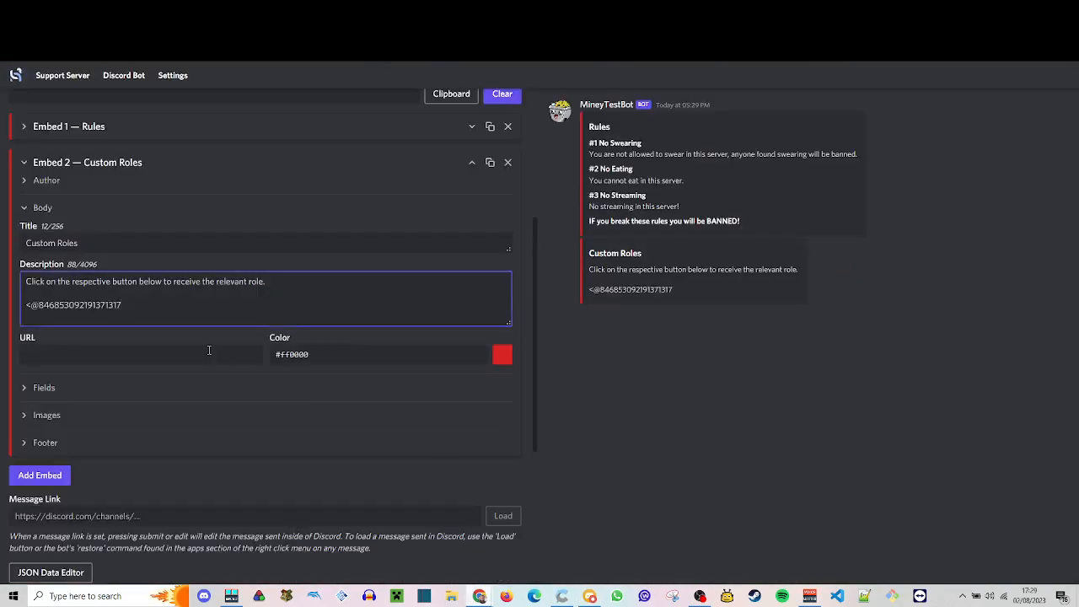
{"action": "type", "text": ">"}
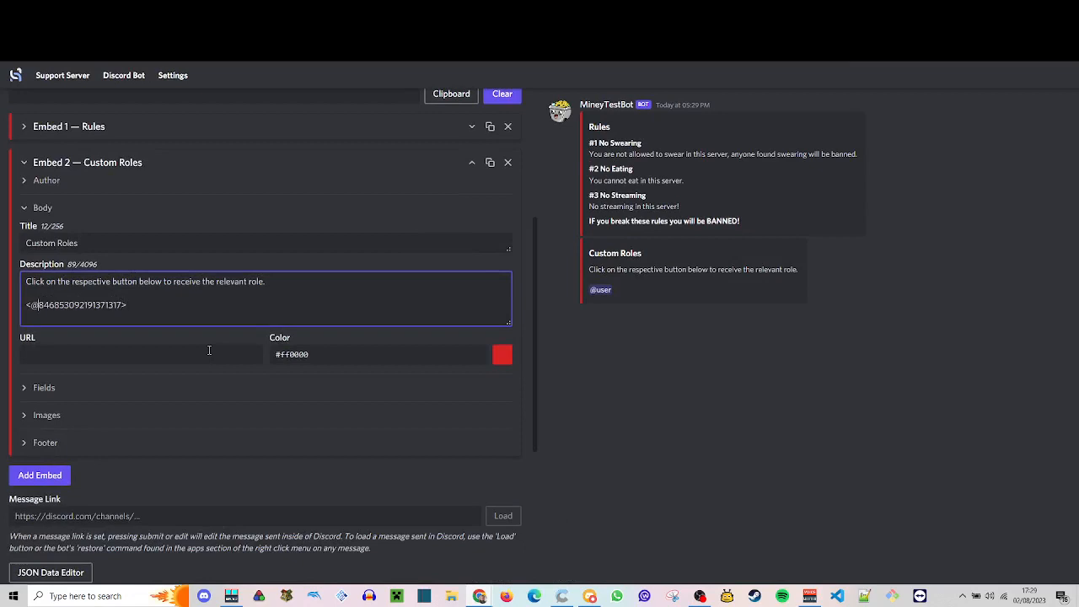
{"action": "type", "text": "&"}
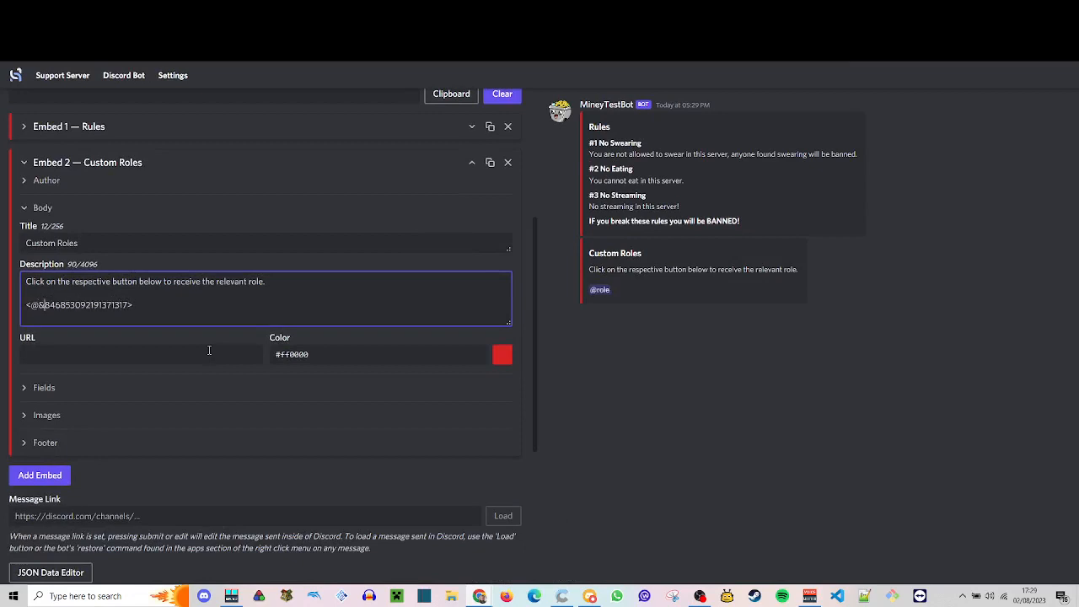
- Try out a second role mention with the same ID on a new line of the description, and delete it
{"action": "key", "text": "Return"}
{"action": "type", "text": "<@&"}
{"action": "key", "text": "ctrl+v"}
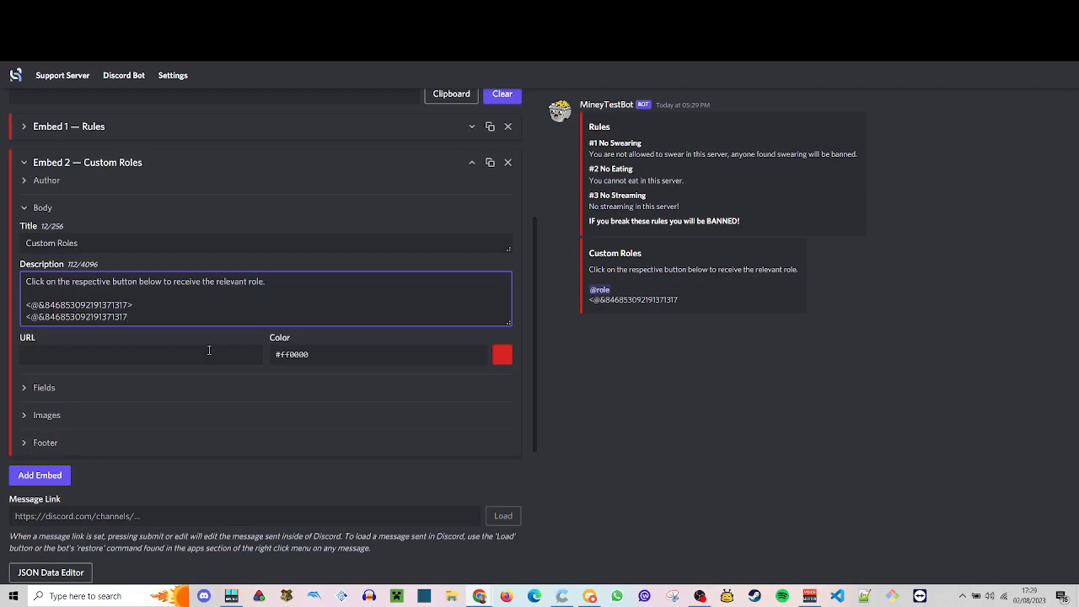
{"action": "type", "text": ">"}
{"action": "key", "text": "shift+Down"}
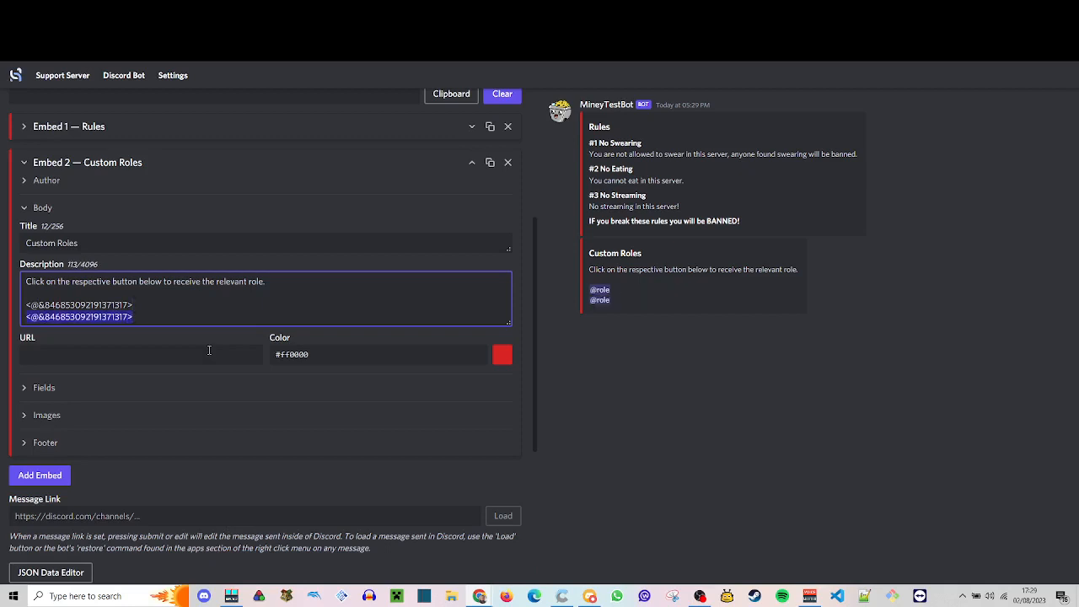
{"action": "key", "text": "BackSpace"}
- Add "- The Golden Role!" after the first role mention and start another mention with "<@&" on the next line
{"action": "type", "text": "- Th"}
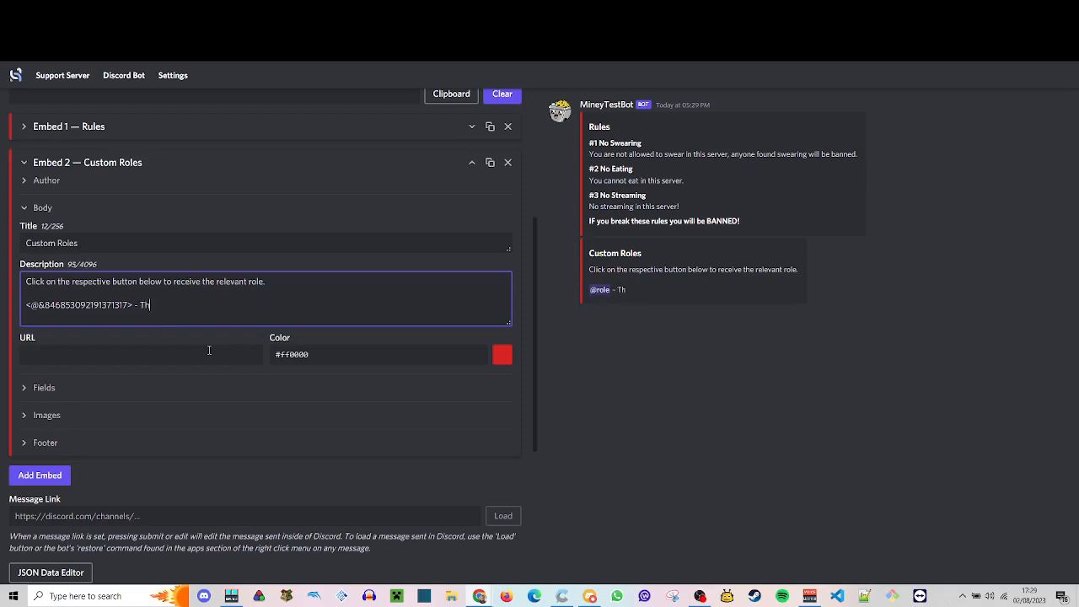
{"action": "type", "text": "e Golden Role!"}
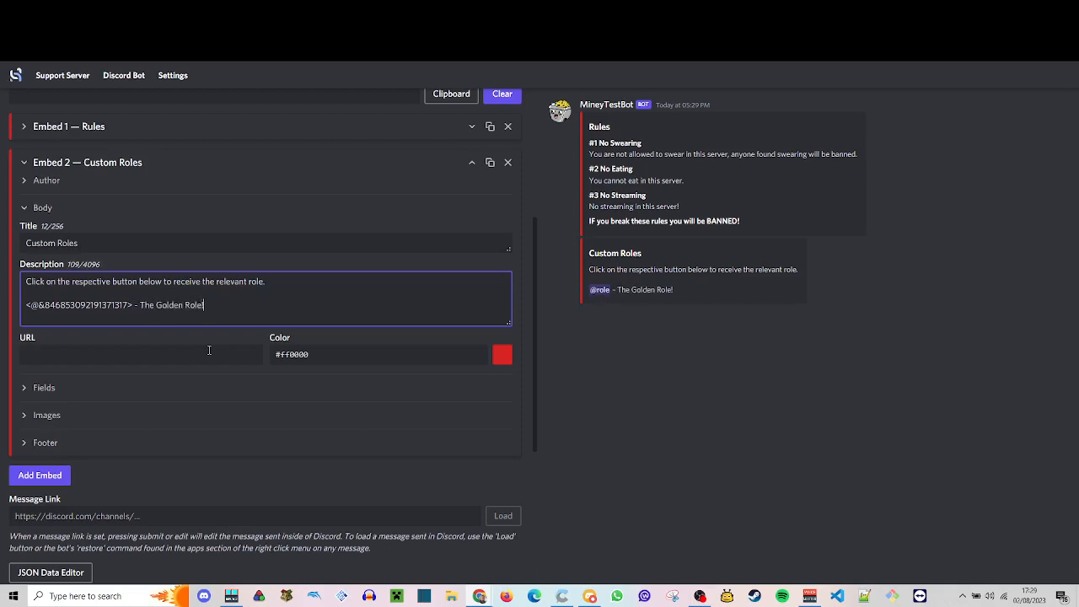
{"action": "key", "text": "Return"}
{"action": "type", "text": "<@&"}
- Switch to Discord, place the Live! role below Discohook Utils in the role list, and copy the Live! role's ID
{"action": "left_click", "coordinate": [589, 596]}
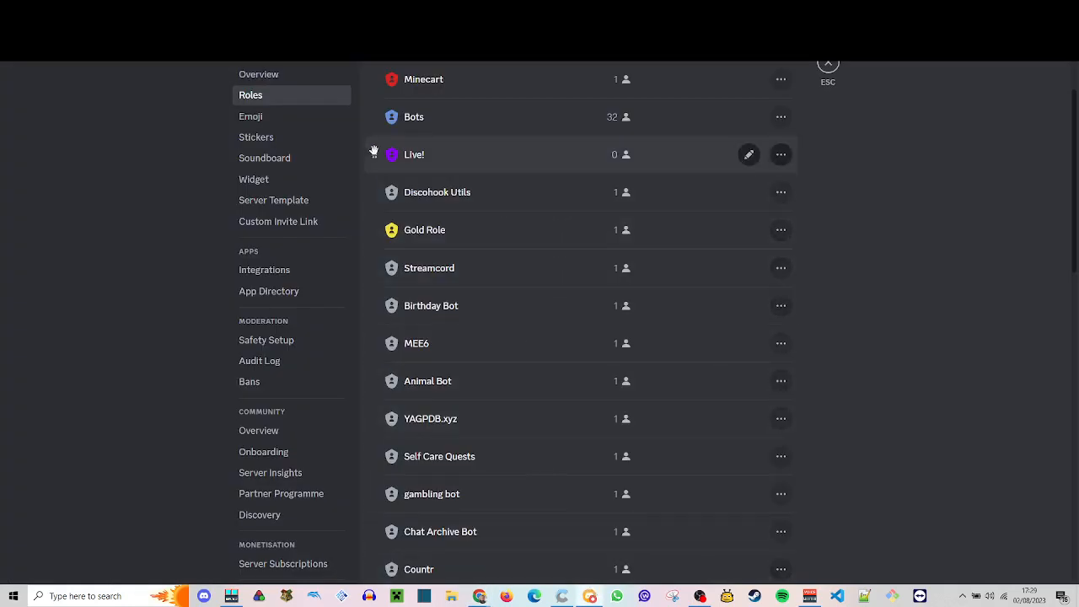
{"action": "left_click_drag", "start_coordinate": [372, 154], "coordinate": [379, 205]}
{"action": "left_click", "coordinate": [781, 192]}
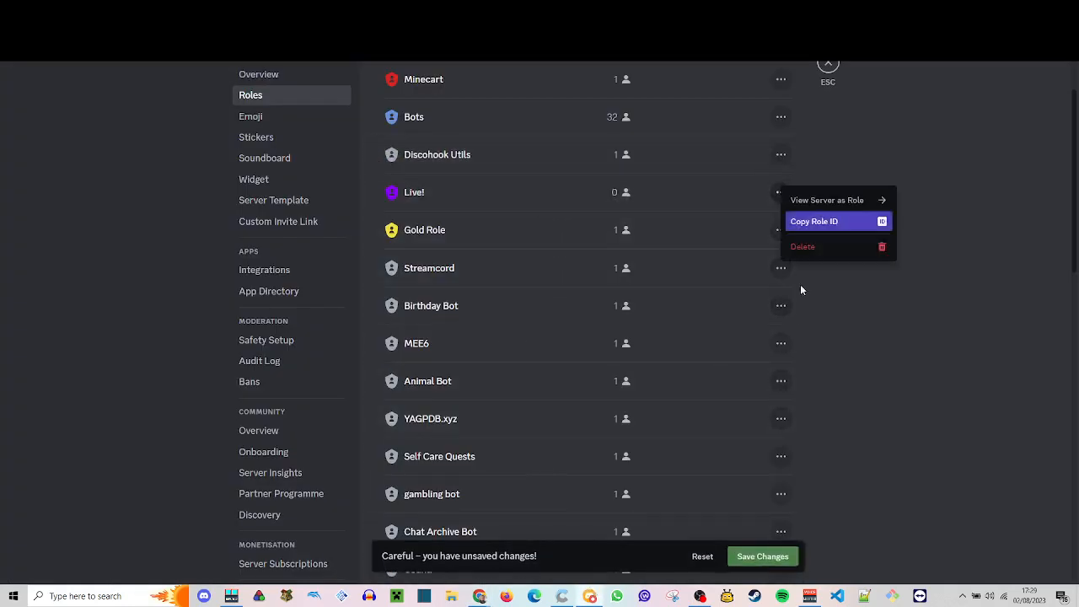
{"action": "left_click", "coordinate": [836, 222]}
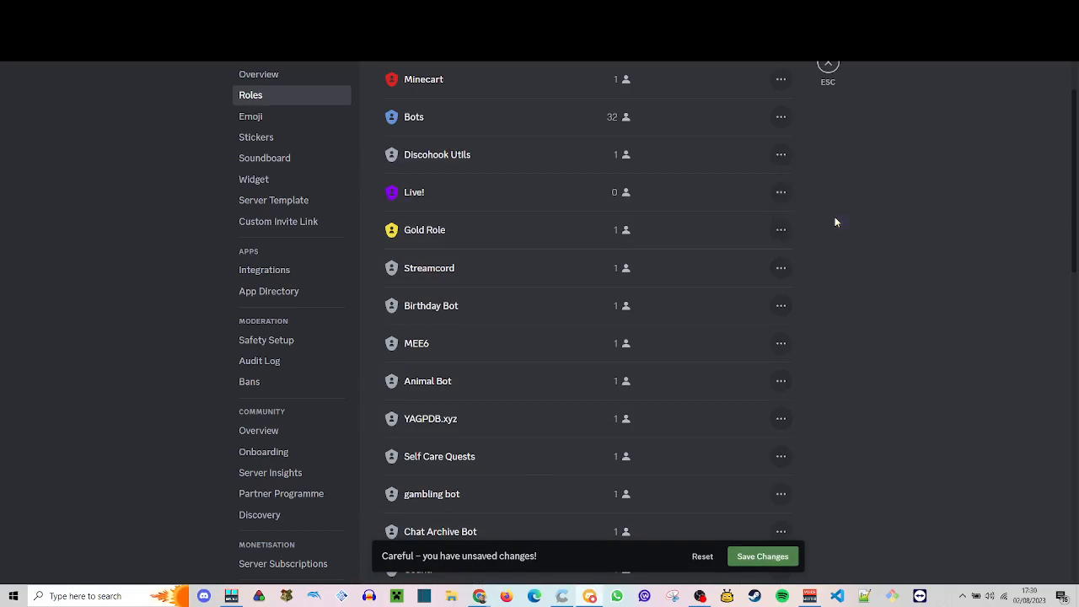
{"action": "left_click", "coordinate": [828, 66]}
- Return to Discohook and insert the copied role ID after "<@&" on the last description line
{"action": "mouse_move", "coordinate": [485, 595]}
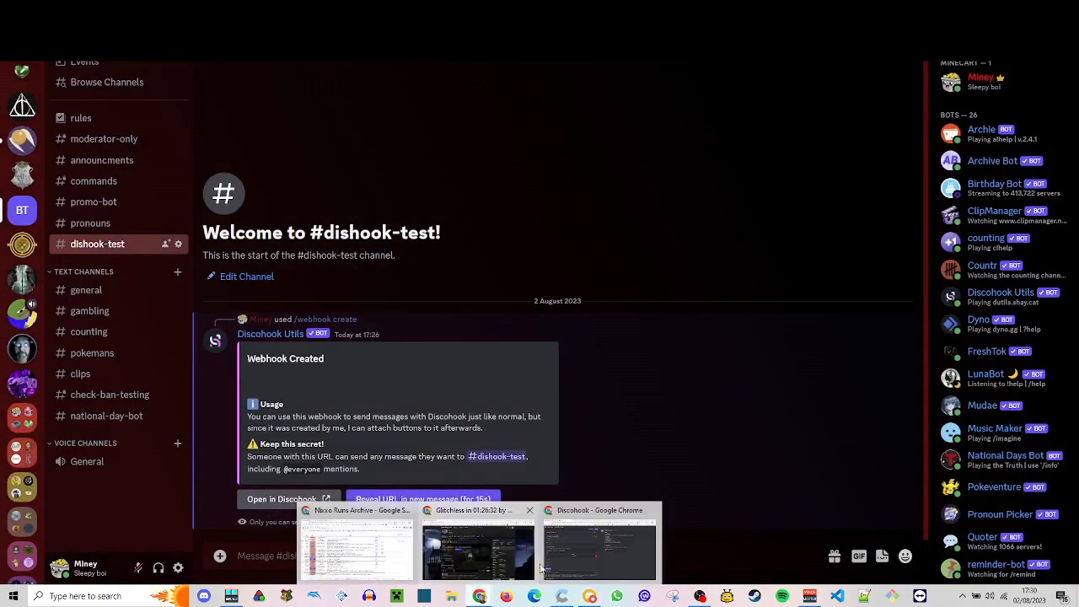
{"action": "left_click", "coordinate": [601, 539]}
{"action": "left_click", "coordinate": [178, 313]}
{"action": "key", "text": "ctrl+v"}
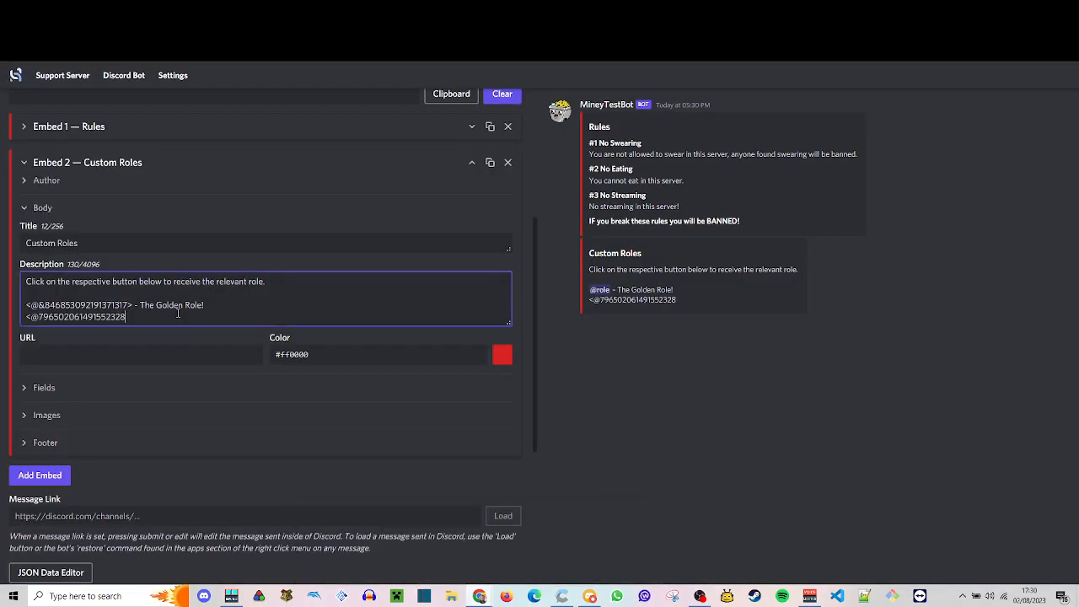
{"action": "key", "text": "ctrl+z"}
{"action": "key", "text": "ctrl+v"}
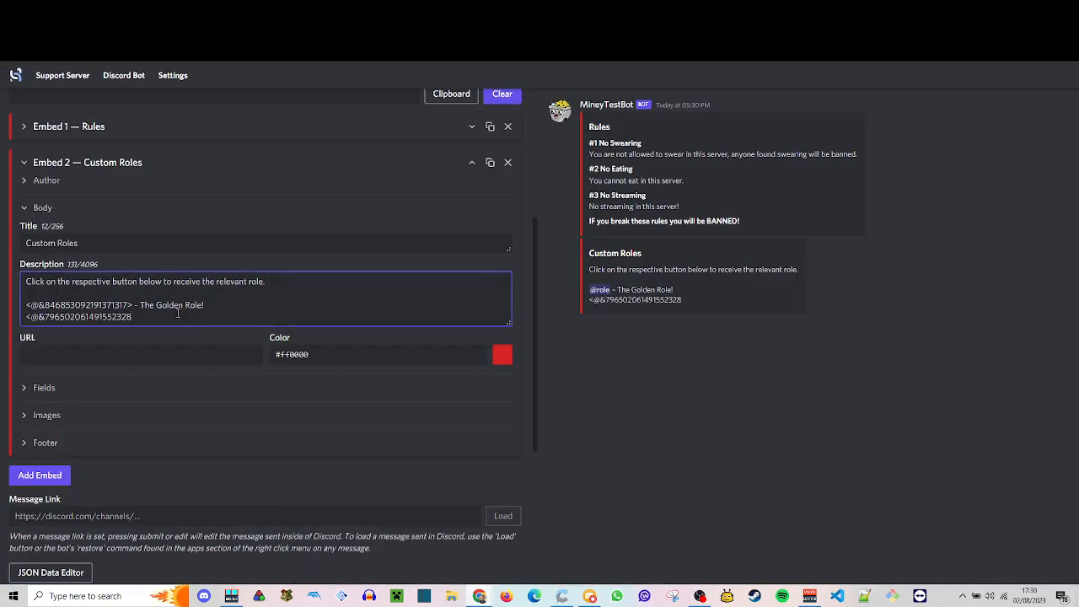
- Close the second role mention with ">" and add "- I am LIVE on Twitch!" after it
{"action": "type", "text": "> - "}
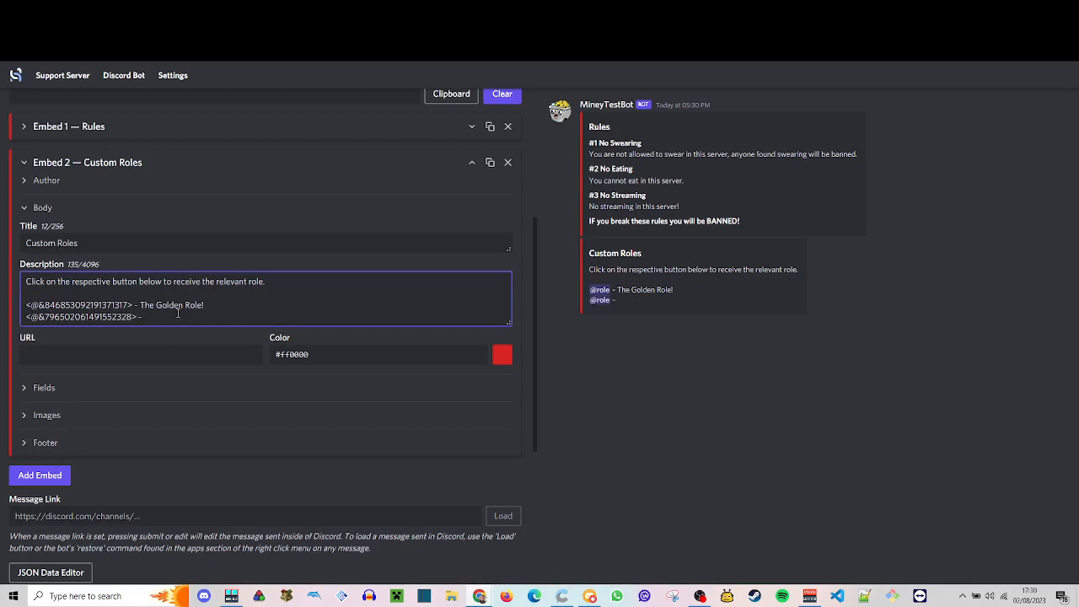
{"action": "type", "text": "I am LiVE on Twitch"}
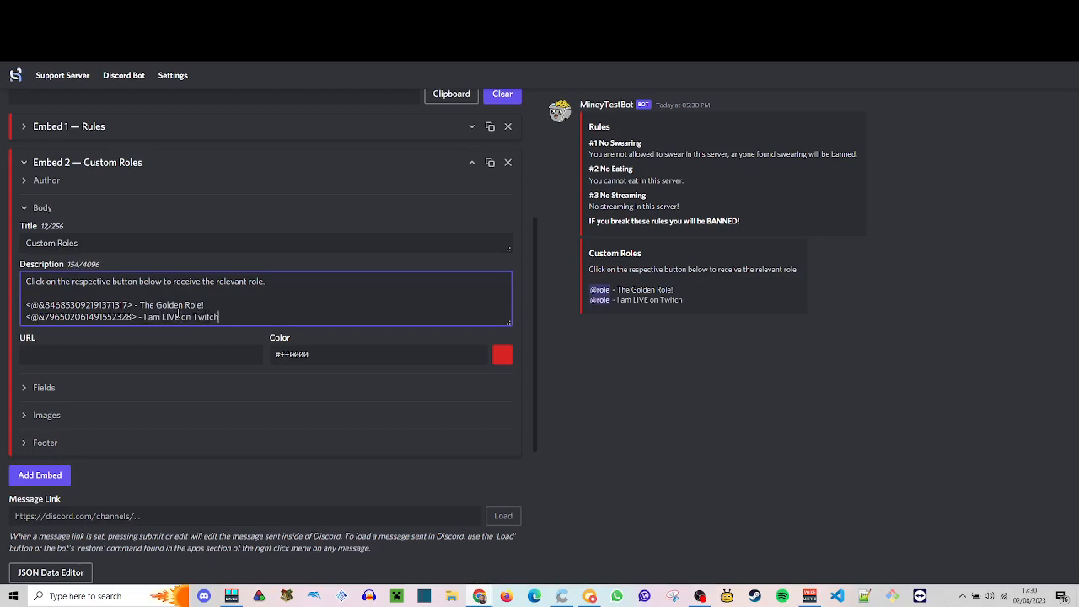
{"action": "type", "text": "!"}
- Collapse the Custom Roles embed, and switch to Discord to dismiss the bot's Webhook Created message
{"action": "scroll", "coordinate": [116, 295], "scroll_direction": "up", "scroll_amount": 2}
{"action": "left_click", "coordinate": [42, 286]}
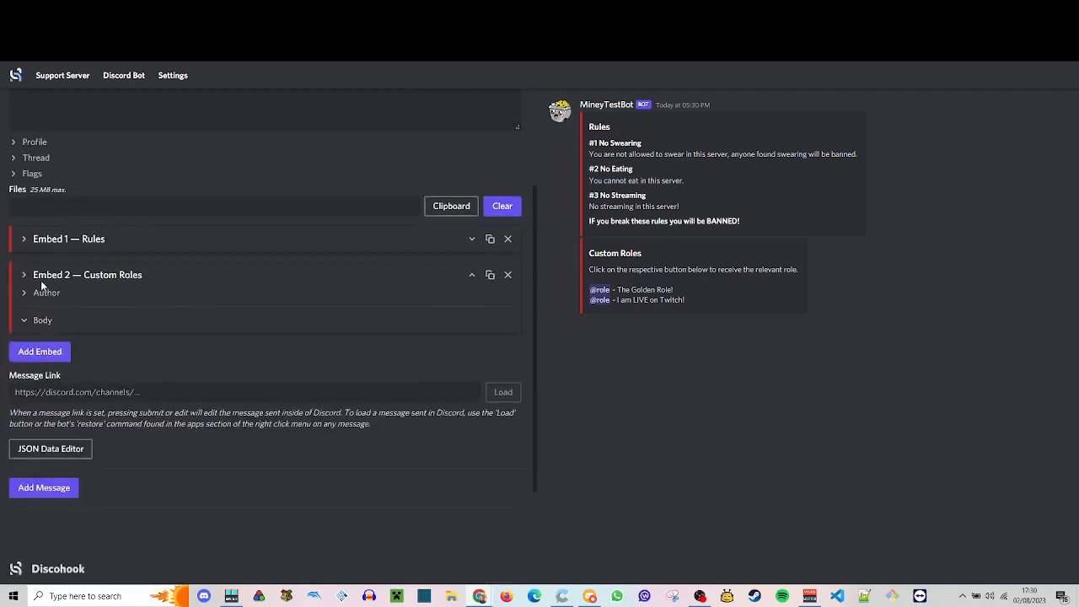
{"action": "scroll", "coordinate": [41, 287], "scroll_direction": "up", "scroll_amount": 2}
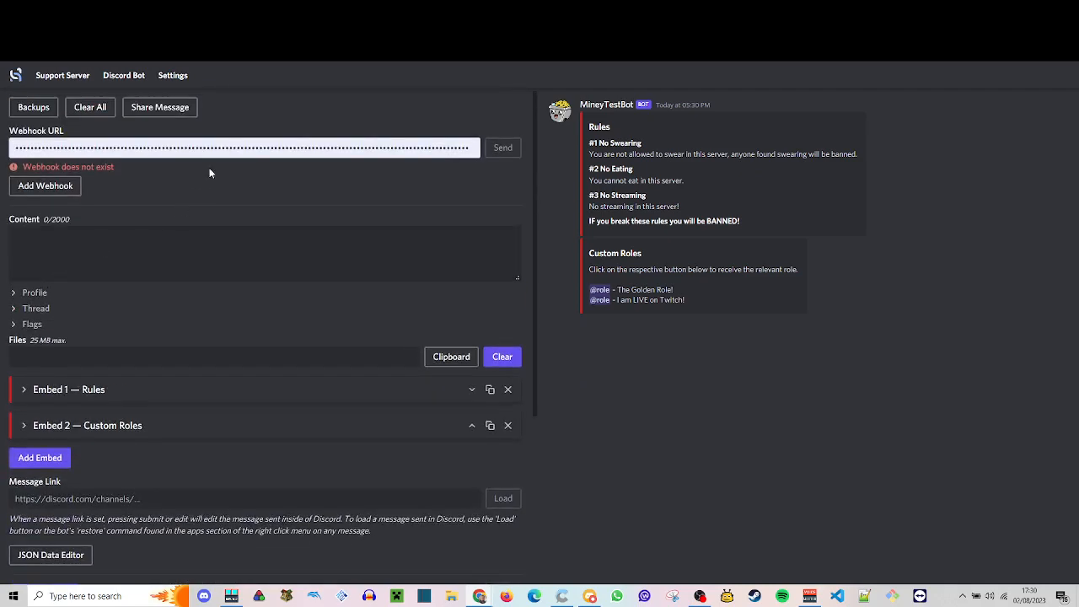
{"action": "left_click", "coordinate": [589, 596]}
{"action": "left_click", "coordinate": [353, 523]}
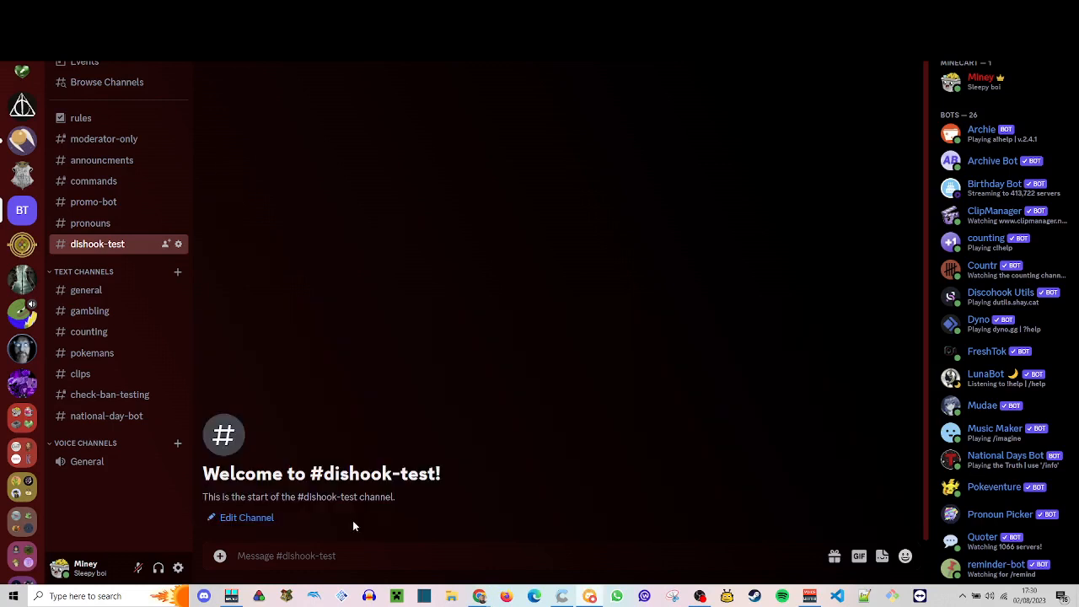
- Run the /webhook url command in #dishook-test for the rules webhook of Discohook Utils
{"action": "type", "text": "/web"}
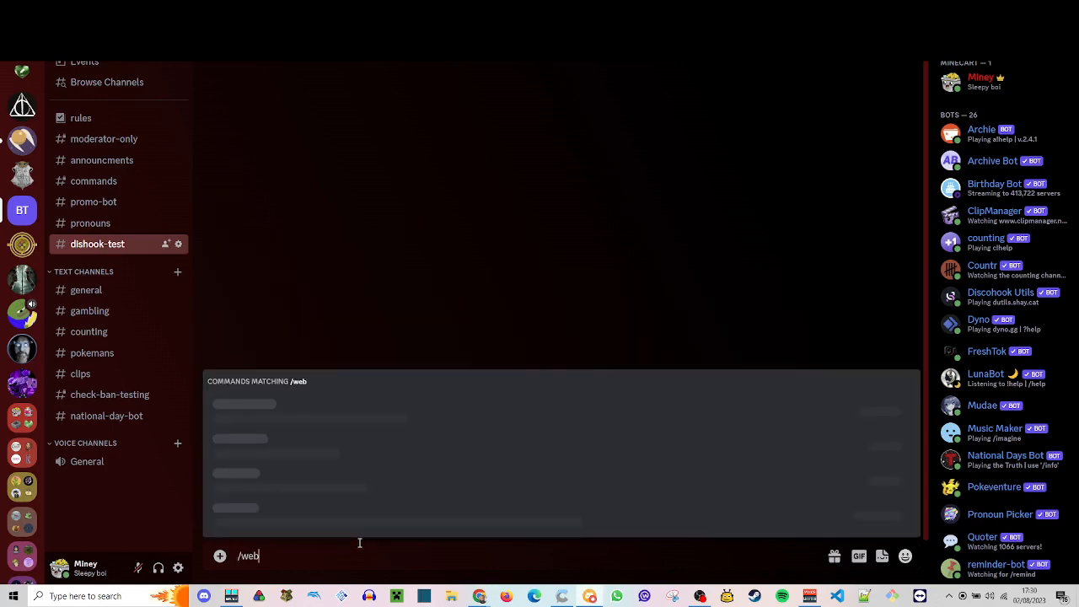
{"action": "key", "text": "Down"}
{"action": "key", "text": "Down"}
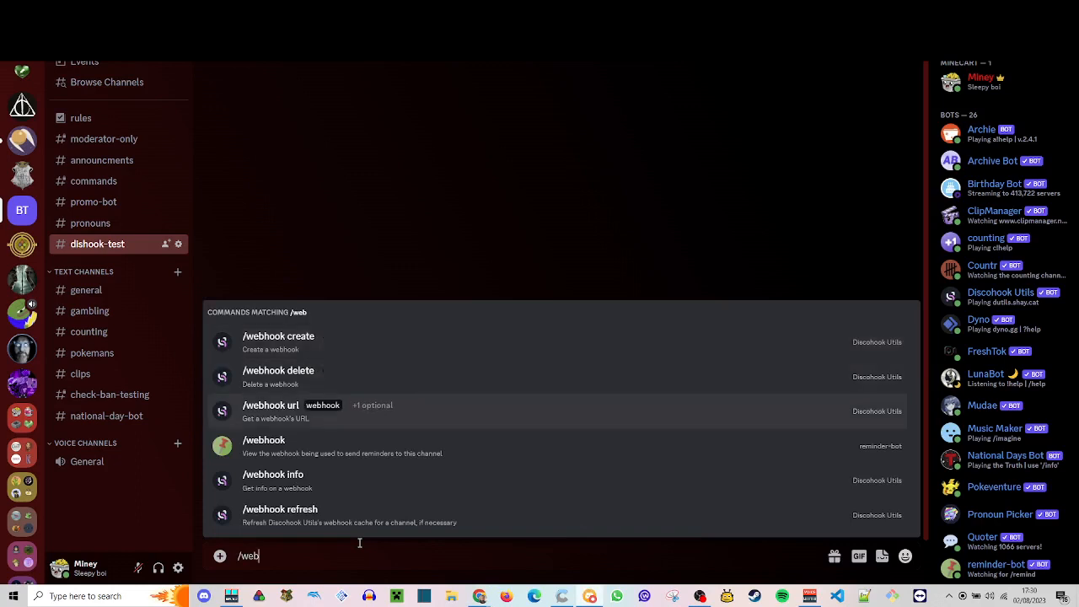
{"action": "key", "text": "Return"}
{"action": "key", "text": "Return"}
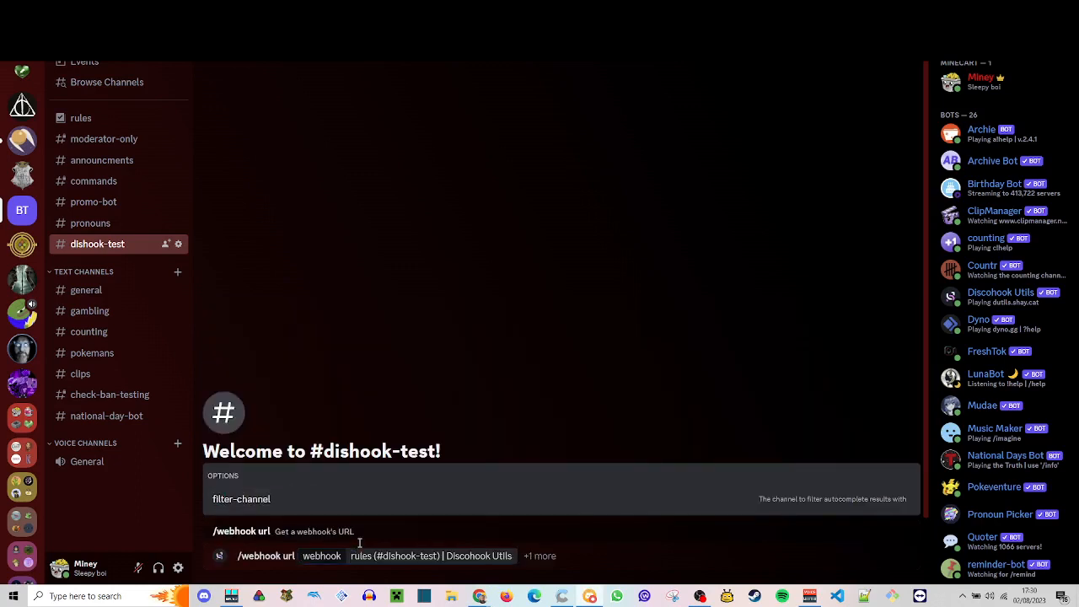
{"action": "key", "text": "Return"}
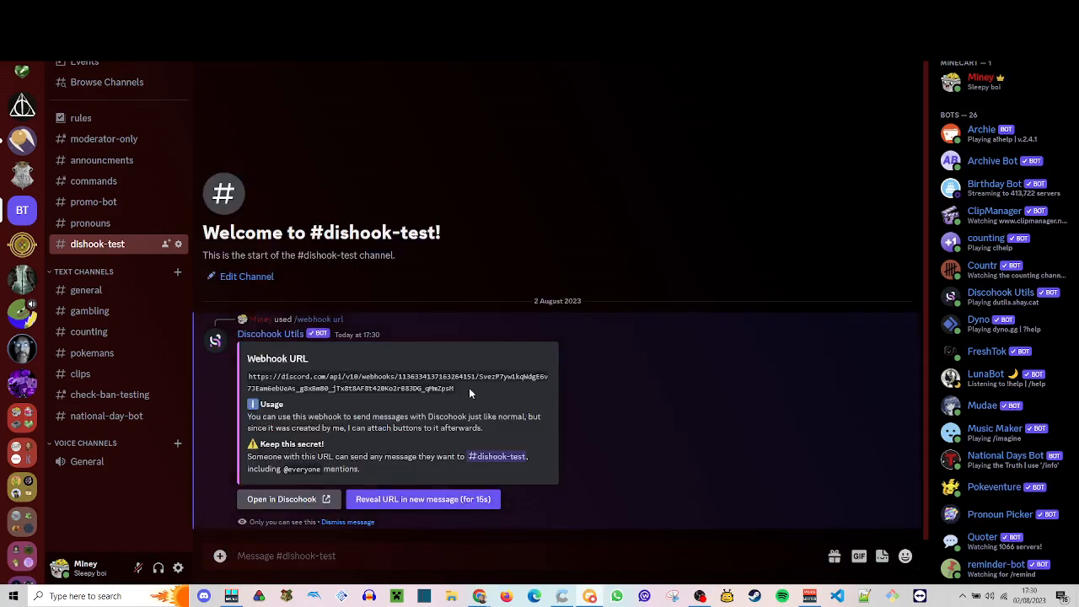
- Copy the webhook URL from the bot's reply and replace the Webhook URL in Discohook with it
{"action": "left_click_drag", "start_coordinate": [470, 393], "coordinate": [252, 376]}
{"action": "right_click", "coordinate": [282, 378]}
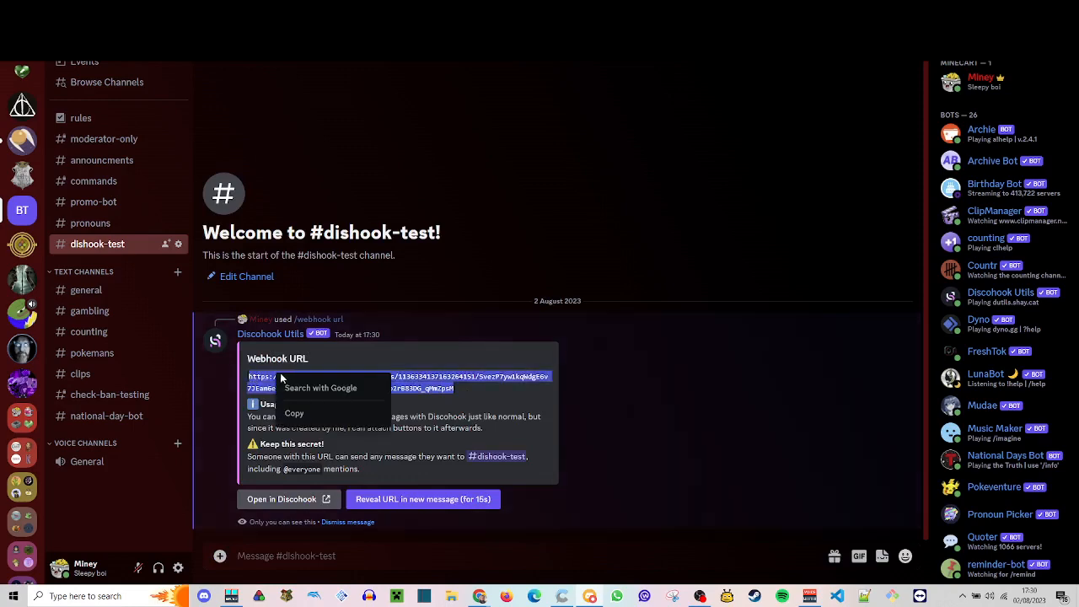
{"action": "left_click", "coordinate": [305, 410]}
{"action": "left_click", "coordinate": [1038, 7]}
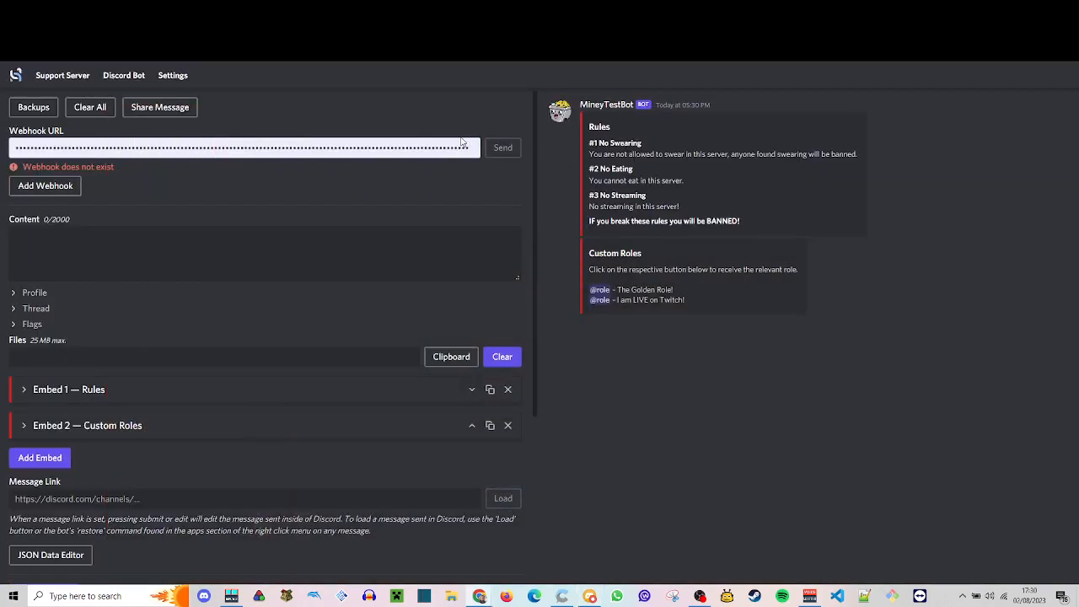
{"action": "left_click", "coordinate": [455, 145]}
{"action": "key", "text": "ctrl+a"}
{"action": "key", "text": "ctrl+v"}
{"action": "left_click", "coordinate": [474, 182]}
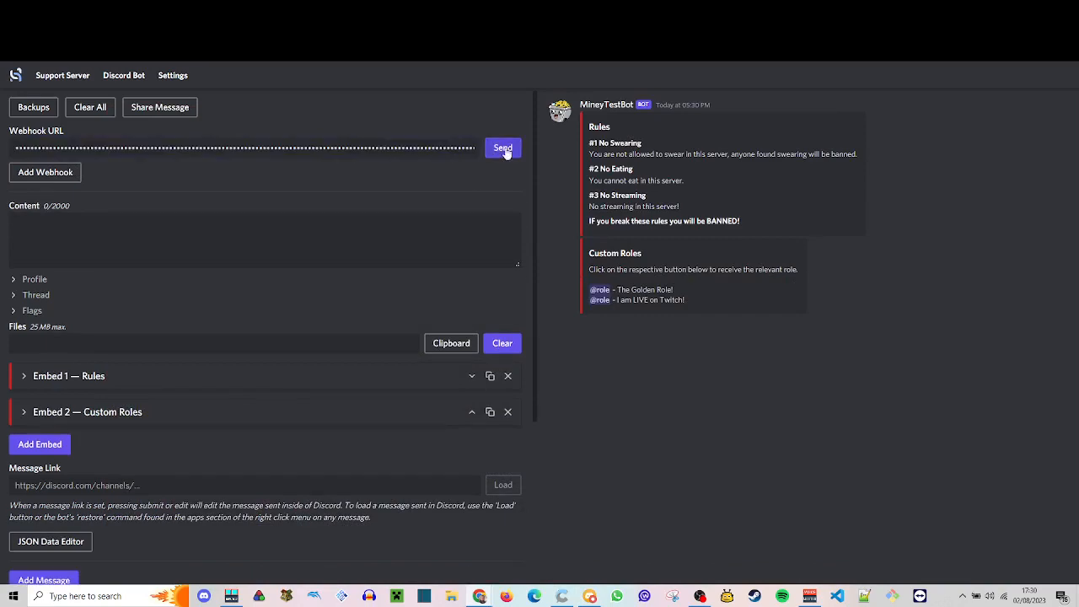
- Try to send the message through the webhook and check #dishook-test in Discord for it
{"action": "left_click", "coordinate": [503, 148]}
{"action": "left_click", "coordinate": [595, 596]}
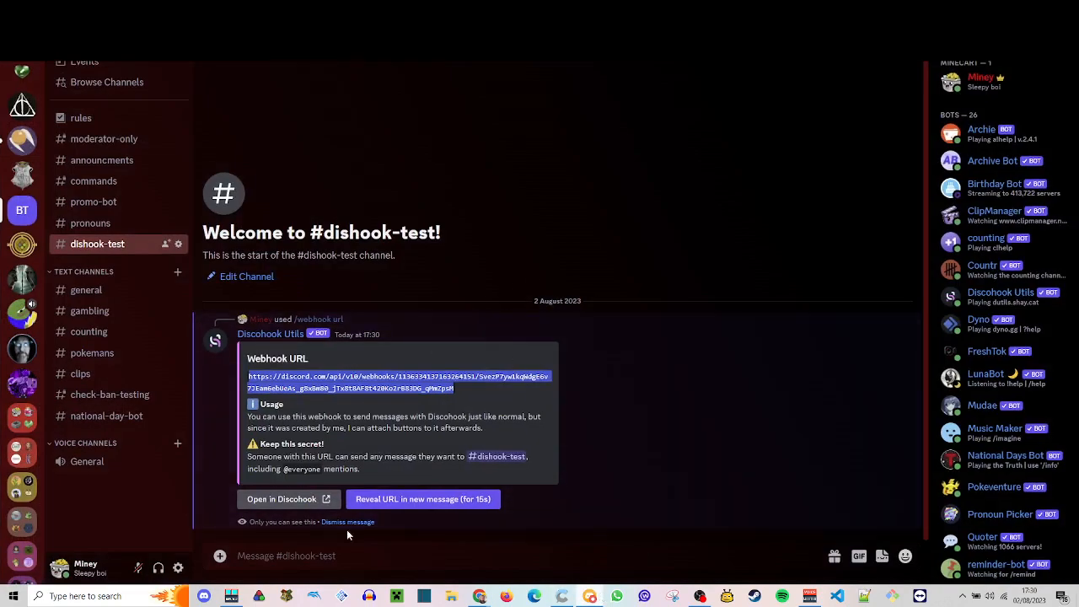
{"action": "left_click", "coordinate": [611, 599]}
{"action": "left_click", "coordinate": [487, 593]}
{"action": "left_click", "coordinate": [588, 542]}
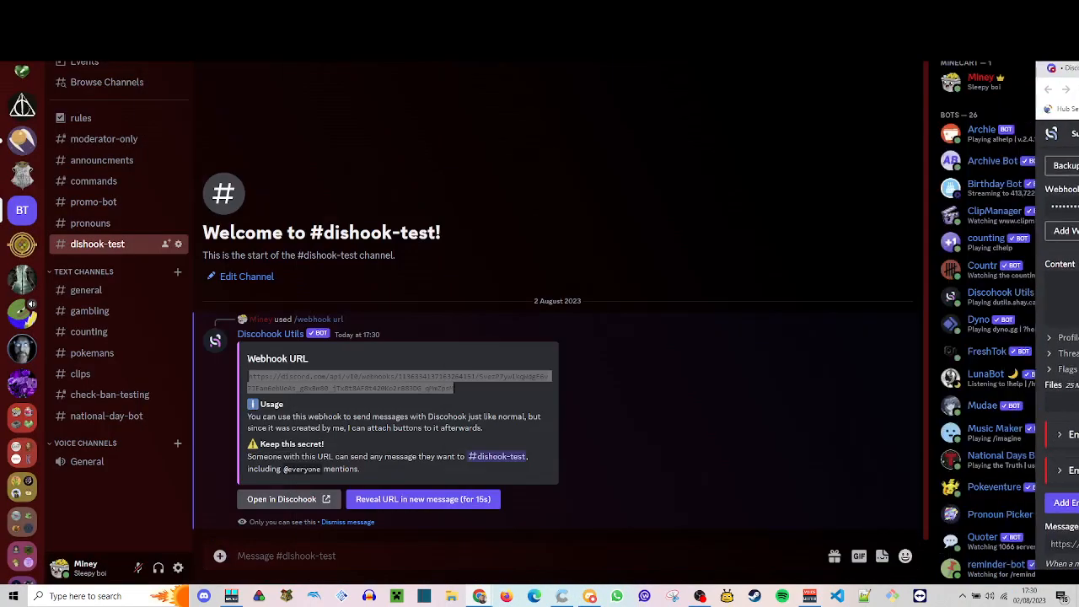
- Copy the webhook URL from the bot's reply once more and return to Discohook
{"action": "right_click", "coordinate": [413, 394]}
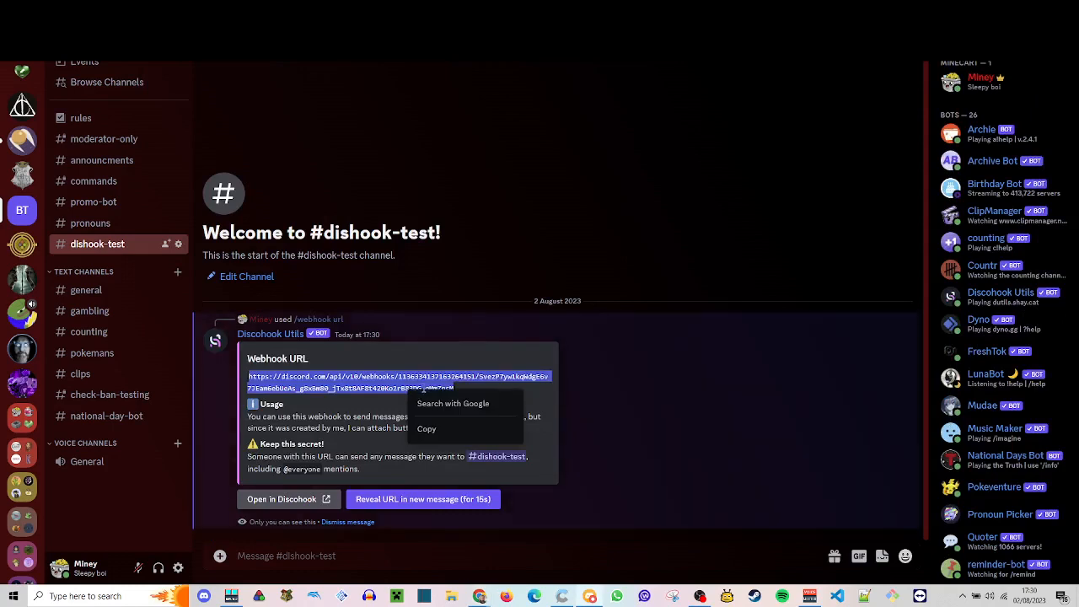
{"action": "left_click", "coordinate": [427, 429]}
{"action": "key", "text": "alt+Tab"}
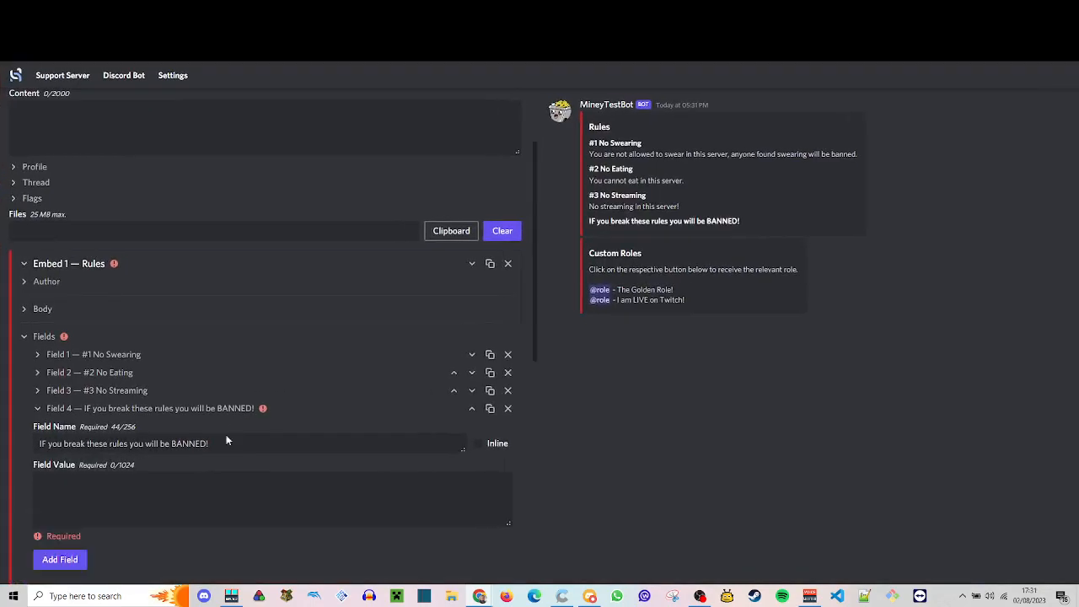
- Set the value of Field 4 in the Rules embed to "This is required." and collapse the embed
{"action": "scroll", "coordinate": [101, 472], "scroll_direction": "down", "scroll_amount": 2}
{"action": "left_click", "coordinate": [129, 389]}
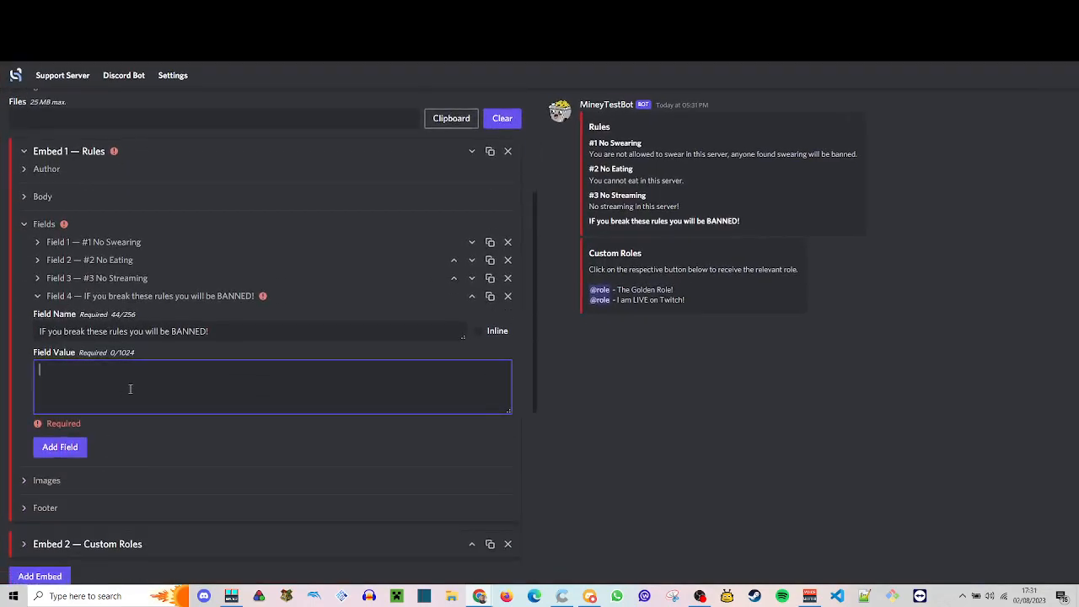
{"action": "type", "text": "This is required."}
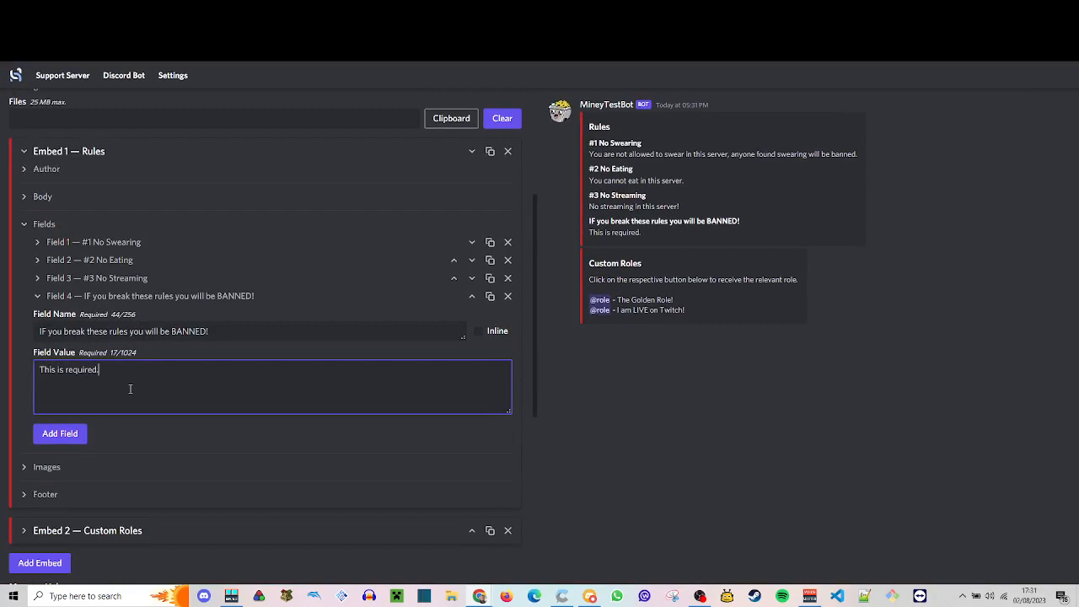
{"action": "scroll", "coordinate": [146, 377], "scroll_direction": "up", "scroll_amount": 1}
{"action": "scroll", "coordinate": [145, 377], "scroll_direction": "up", "scroll_amount": 1}
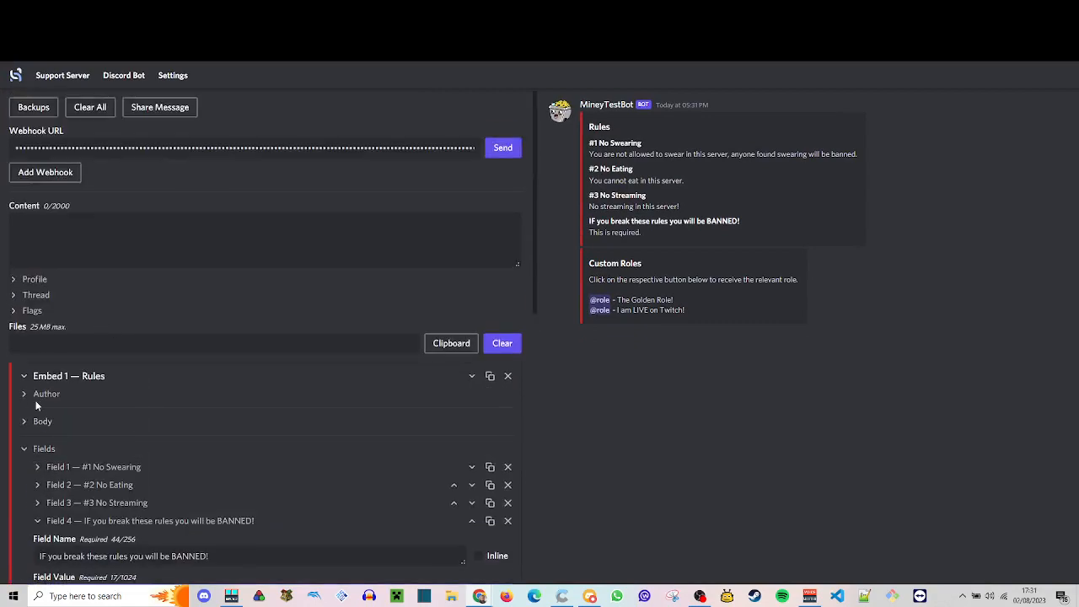
{"action": "left_click", "coordinate": [24, 376]}
- Send the message through the webhook, and switch to Discord to dismiss the bot's Webhook URL message
{"action": "left_click", "coordinate": [511, 150]}
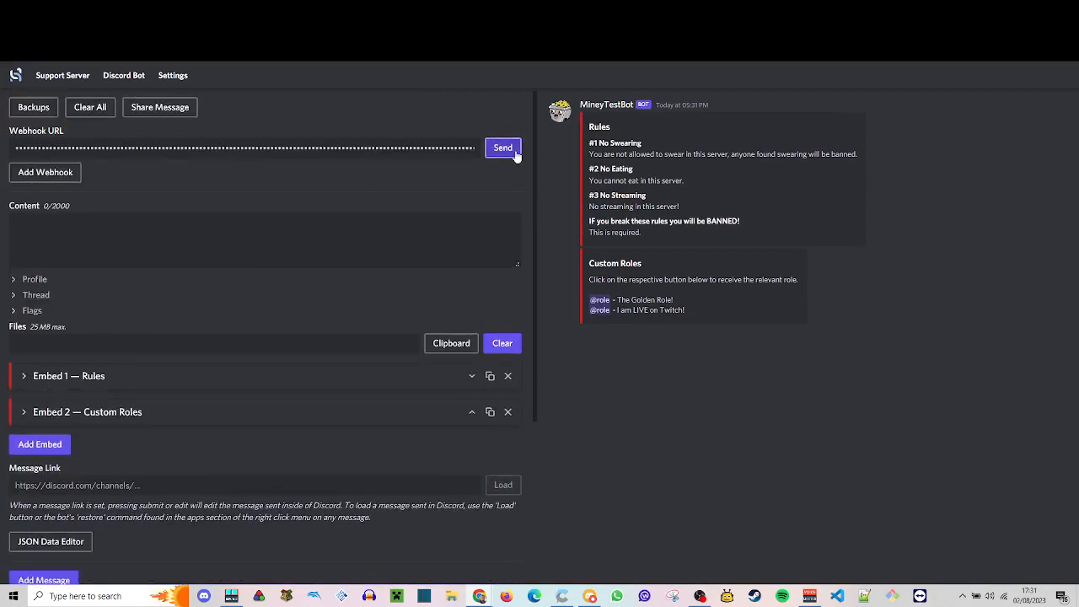
{"action": "left_click", "coordinate": [588, 597]}
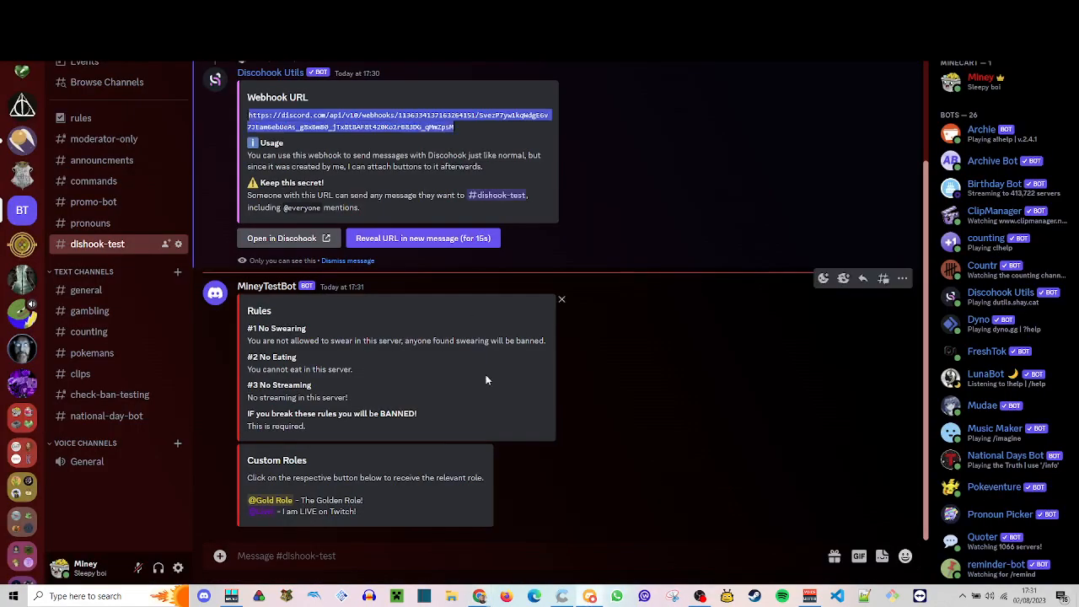
{"action": "left_click", "coordinate": [333, 261]}
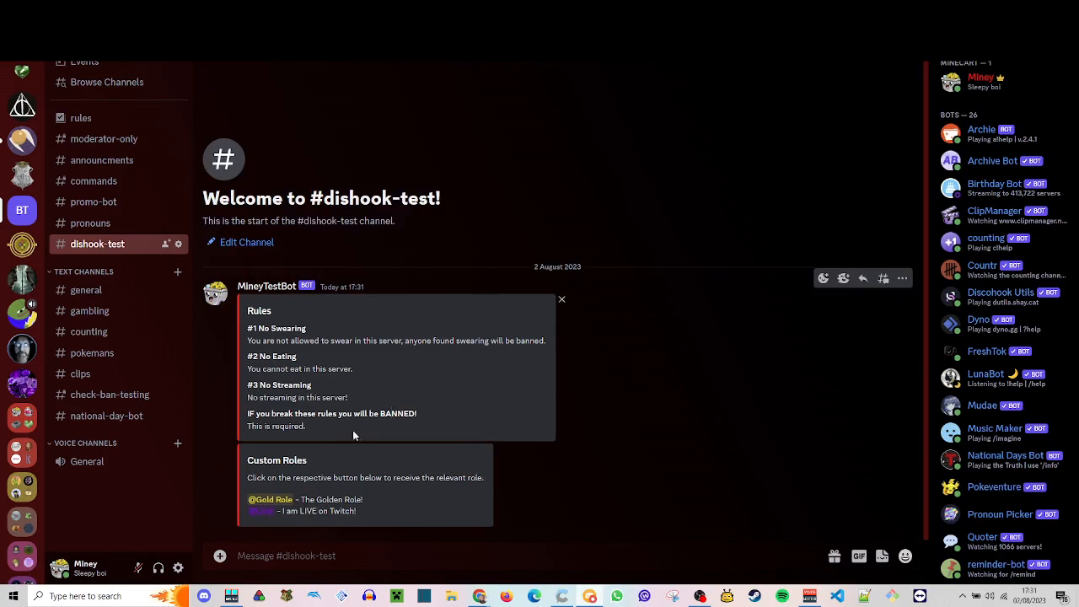
{"action": "left_click_drag", "start_coordinate": [258, 415], "coordinate": [421, 421]}
{"action": "left_click", "coordinate": [422, 424]}
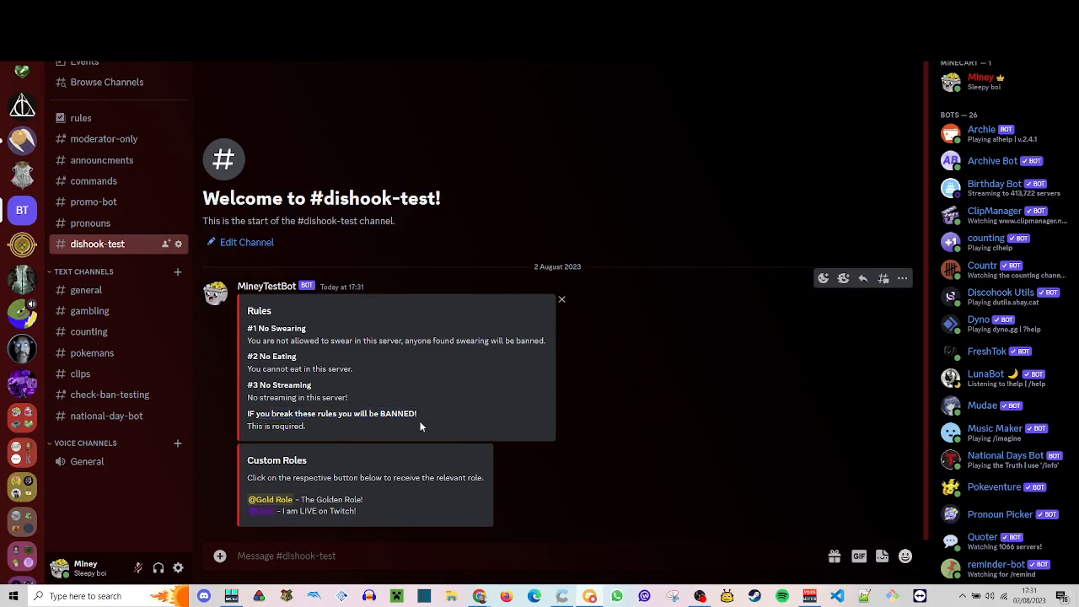
{"action": "right_click", "coordinate": [647, 379]}
{"action": "left_click", "coordinate": [616, 391]}
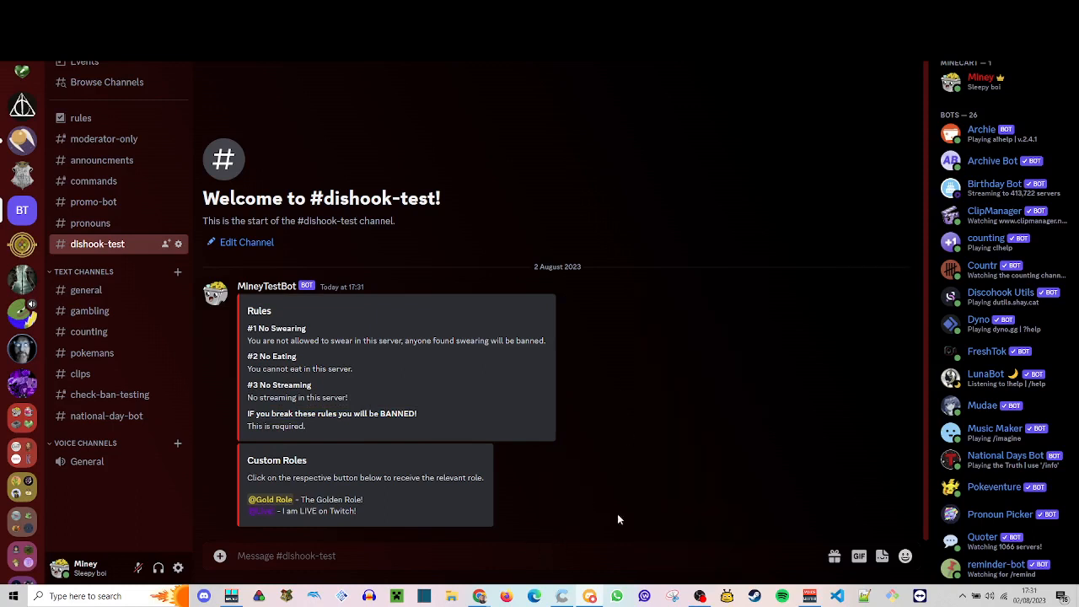
- Start a Discohook Utils Quick Edit on the posted rules message and choose not to add content
{"action": "right_click", "coordinate": [644, 368]}
{"action": "mouse_move", "coordinate": [707, 455]}
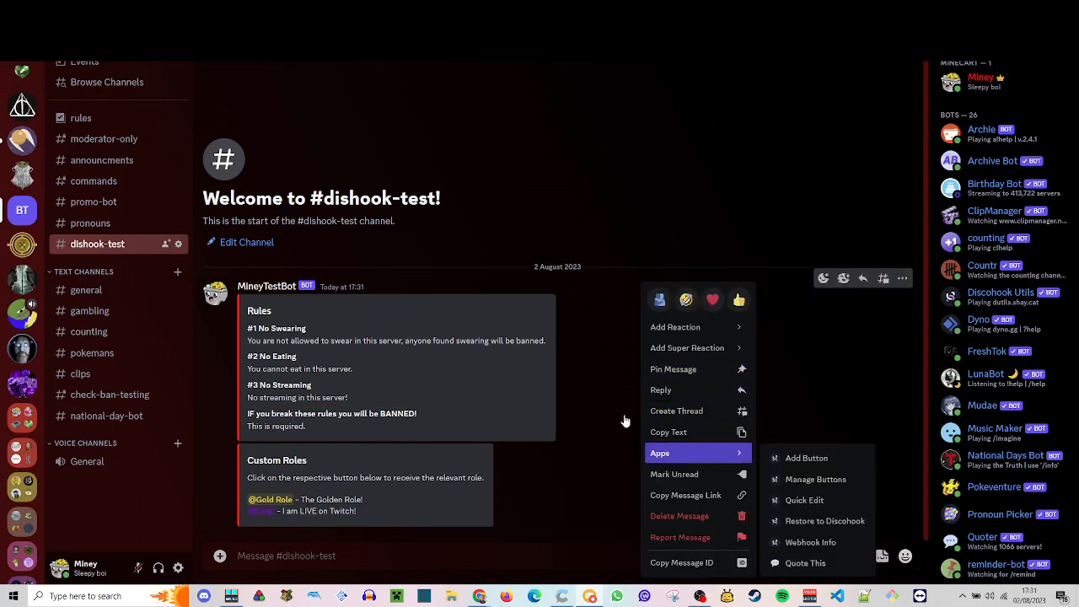
{"action": "right_click", "coordinate": [586, 364]}
{"action": "mouse_move", "coordinate": [643, 456]}
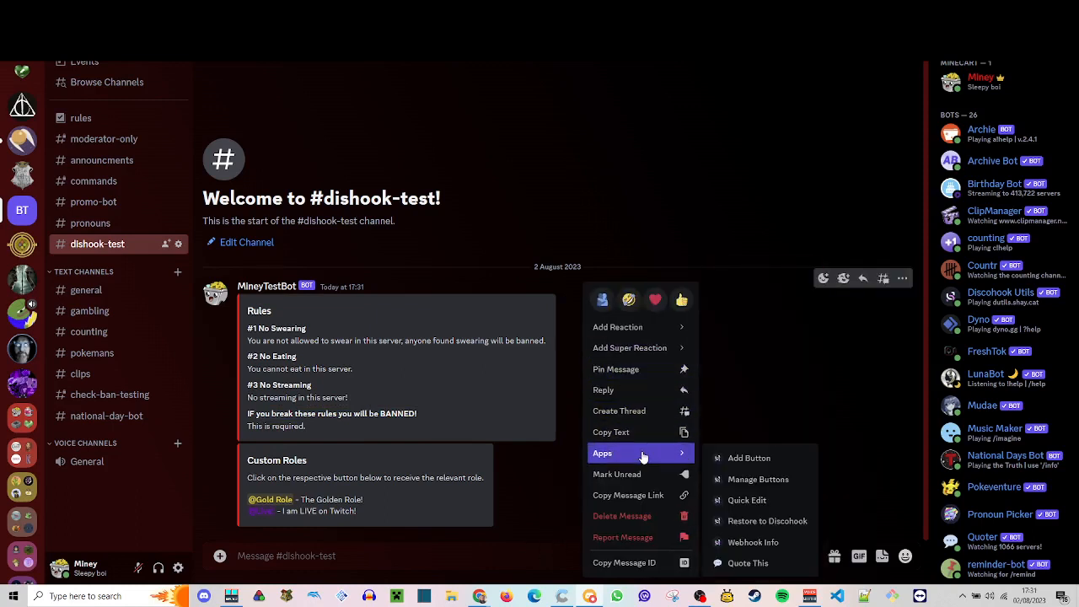
{"action": "left_click", "coordinate": [750, 500]}
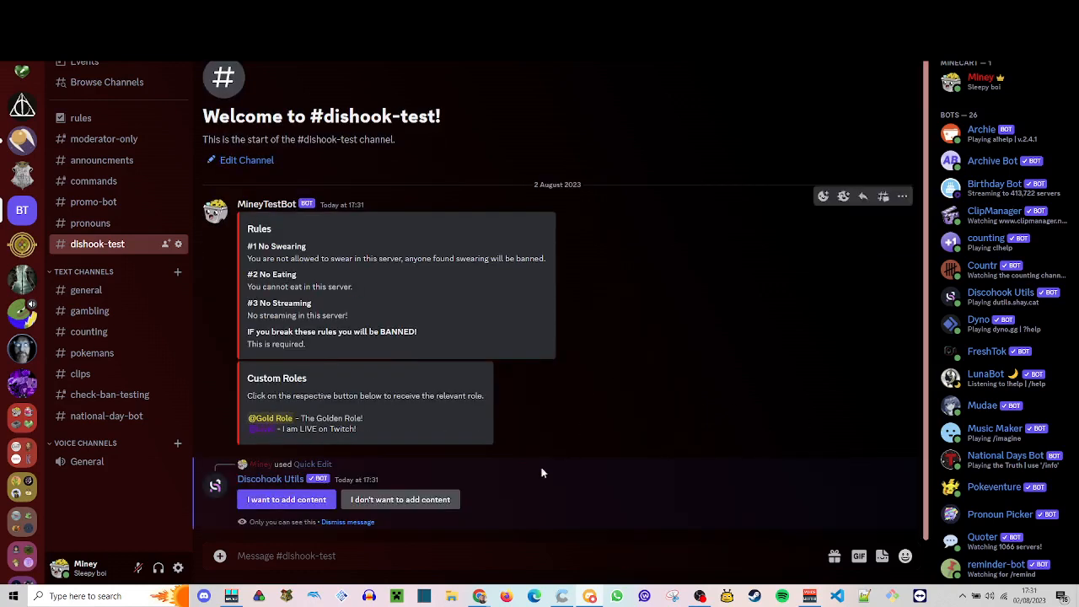
{"action": "left_click", "coordinate": [355, 502]}
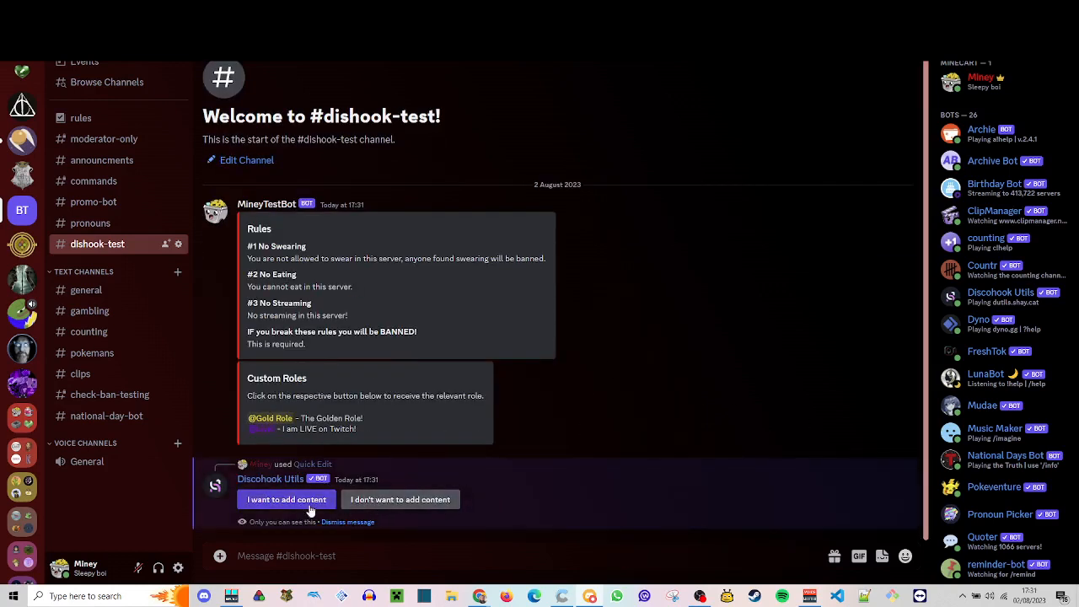
- Dismiss the Quick Edit reply, restore the rules message to Discohook as a share link without the webhook URL, and open that link
{"action": "left_click", "coordinate": [356, 524]}
{"action": "right_click", "coordinate": [719, 342]}
{"action": "mouse_move", "coordinate": [784, 457]}
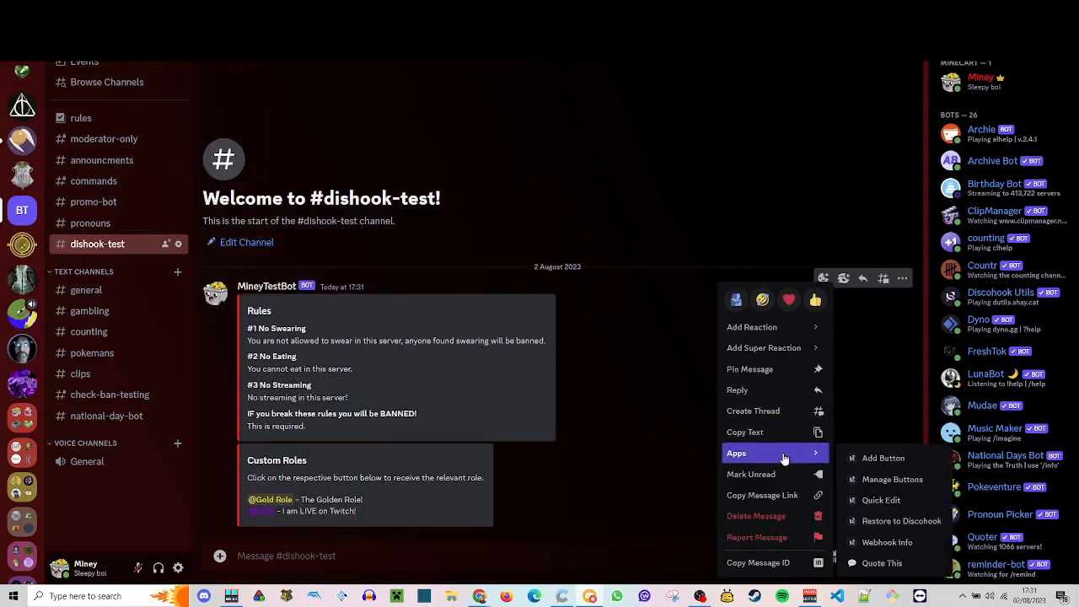
{"action": "left_click", "coordinate": [902, 522]}
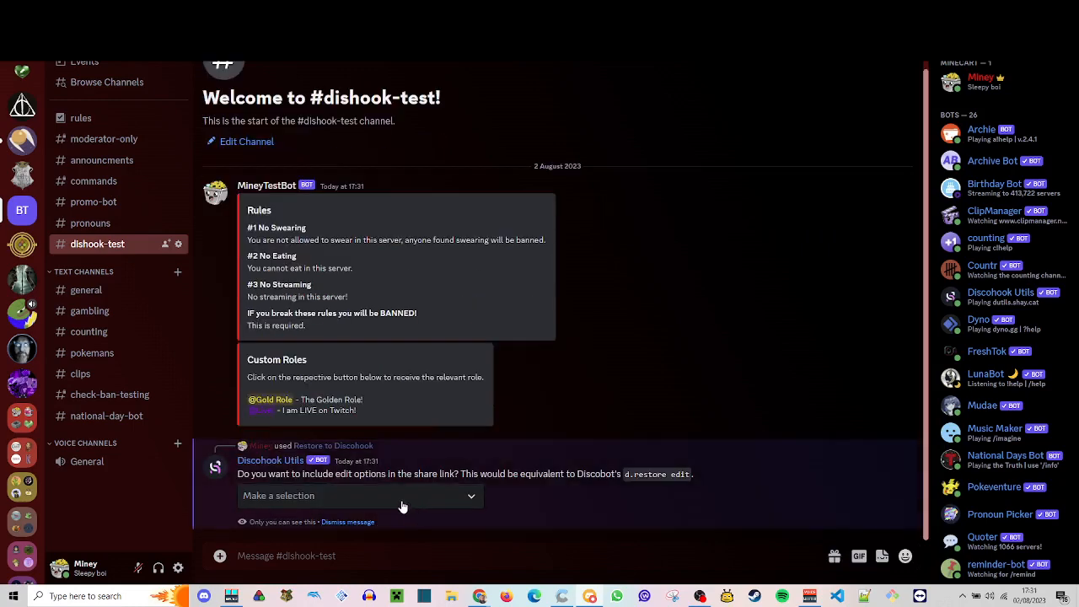
{"action": "left_click", "coordinate": [397, 497]}
{"action": "left_click", "coordinate": [390, 558]}
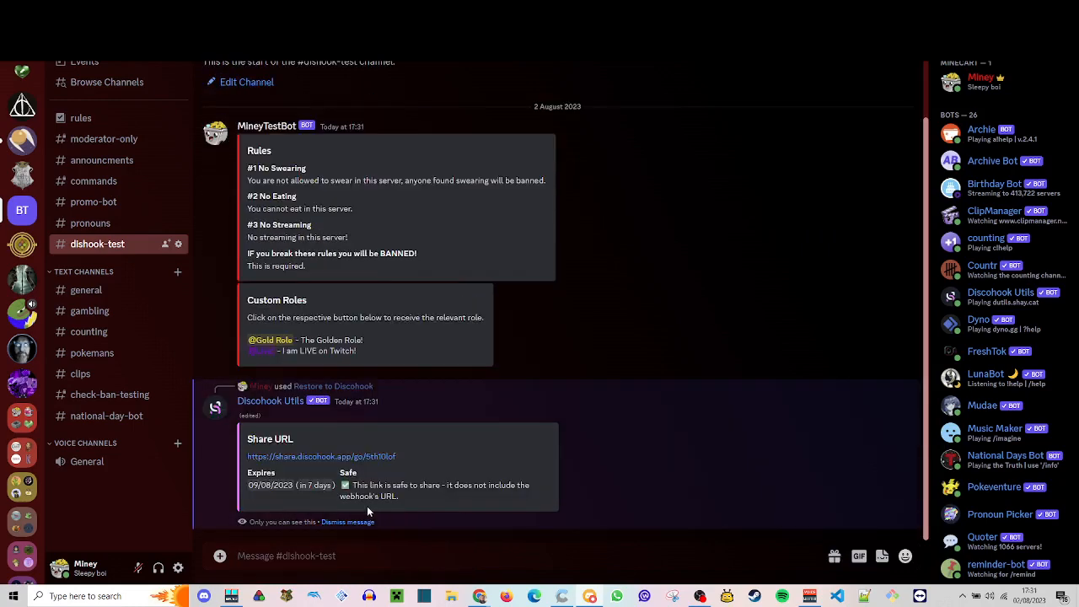
{"action": "left_click", "coordinate": [337, 461]}
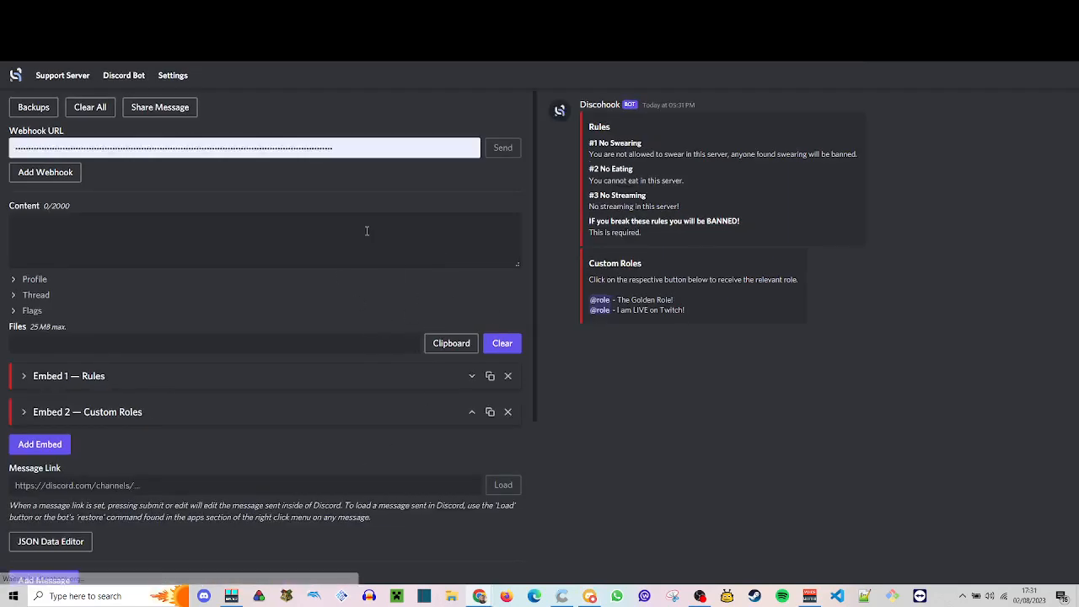
- Switch to Discord, dismiss the Share URL reply, and request the channel's webhook URL with the Discohook Utils /webhook url command
{"action": "left_click", "coordinate": [593, 596]}
{"action": "left_click", "coordinate": [364, 523]}
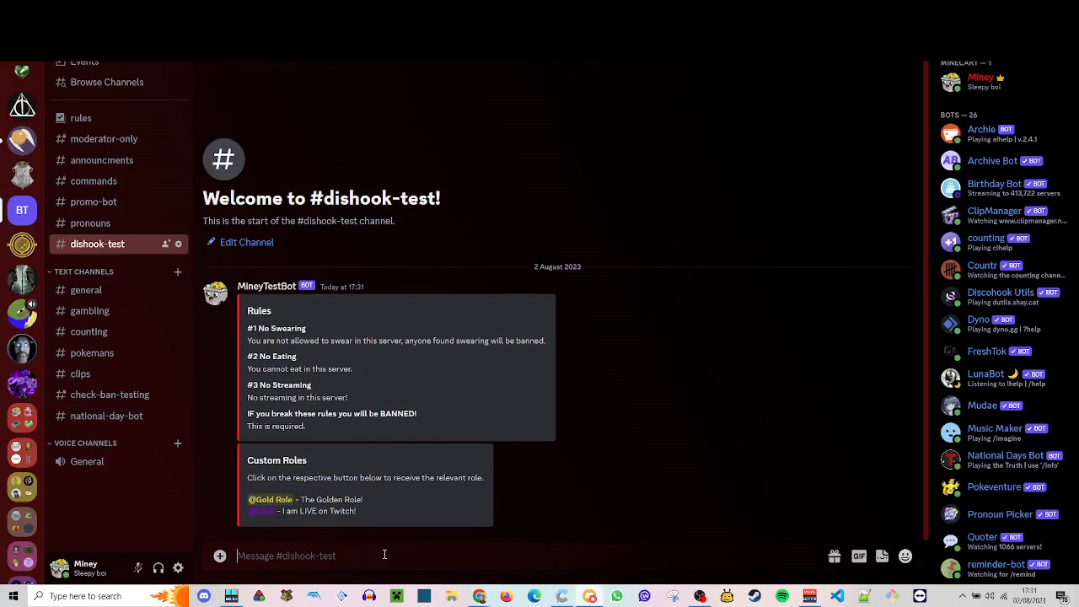
{"action": "type", "text": "/web"}
{"action": "key", "text": "Down"}
{"action": "key", "text": "Down"}
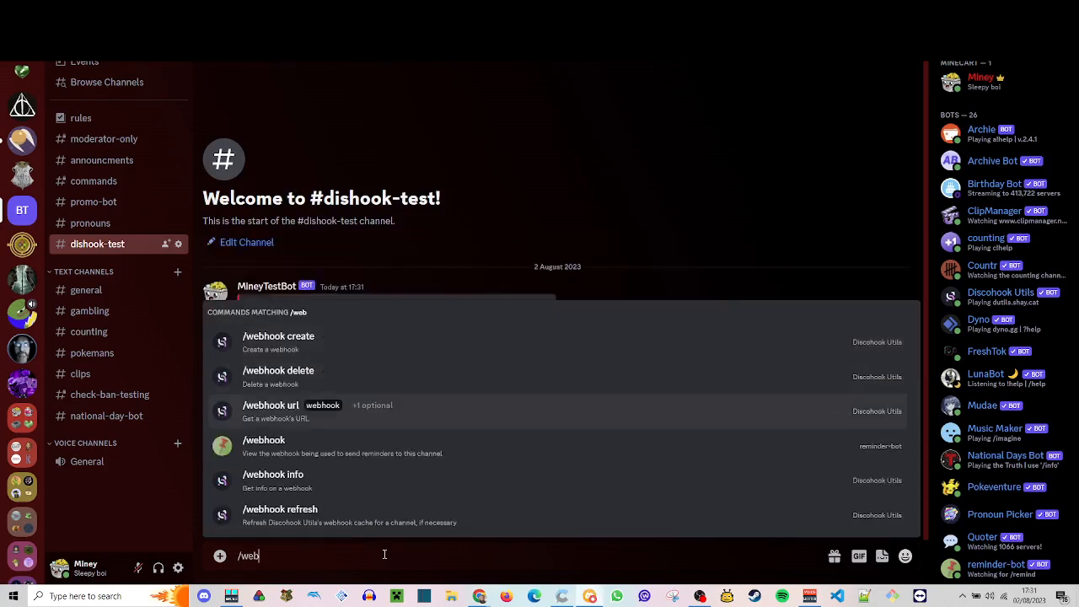
{"action": "key", "text": "Tab"}
{"action": "key", "text": "Tab"}
{"action": "key", "text": "Return"}
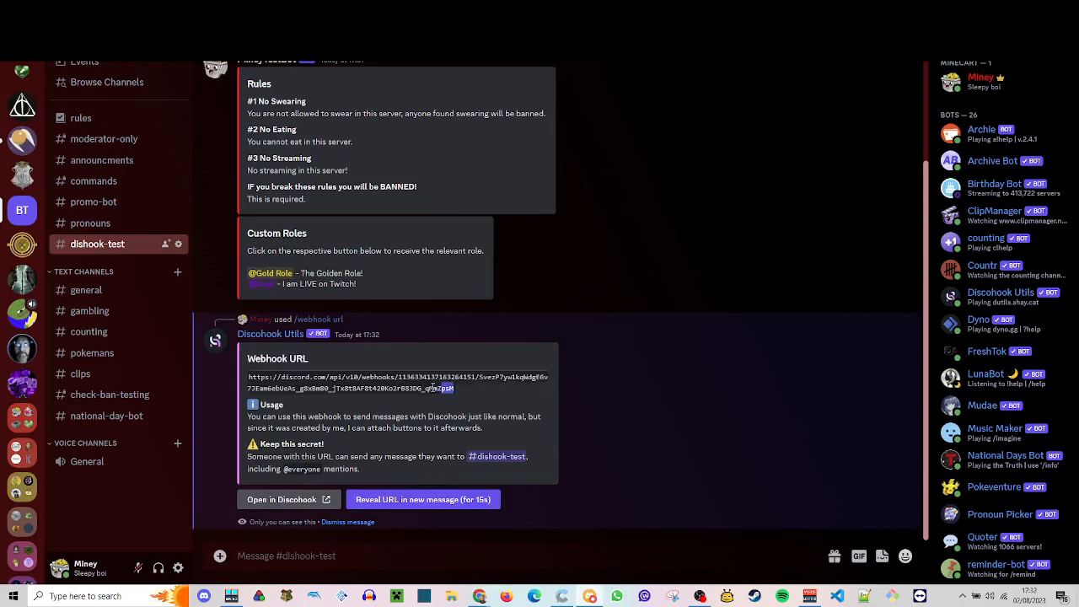
- Copy the webhook URL from the bot's reply and paste it over the existing Webhook URL value in Discohook
{"action": "left_click_drag", "start_coordinate": [460, 392], "coordinate": [250, 377]}
{"action": "right_click", "coordinate": [263, 379]}
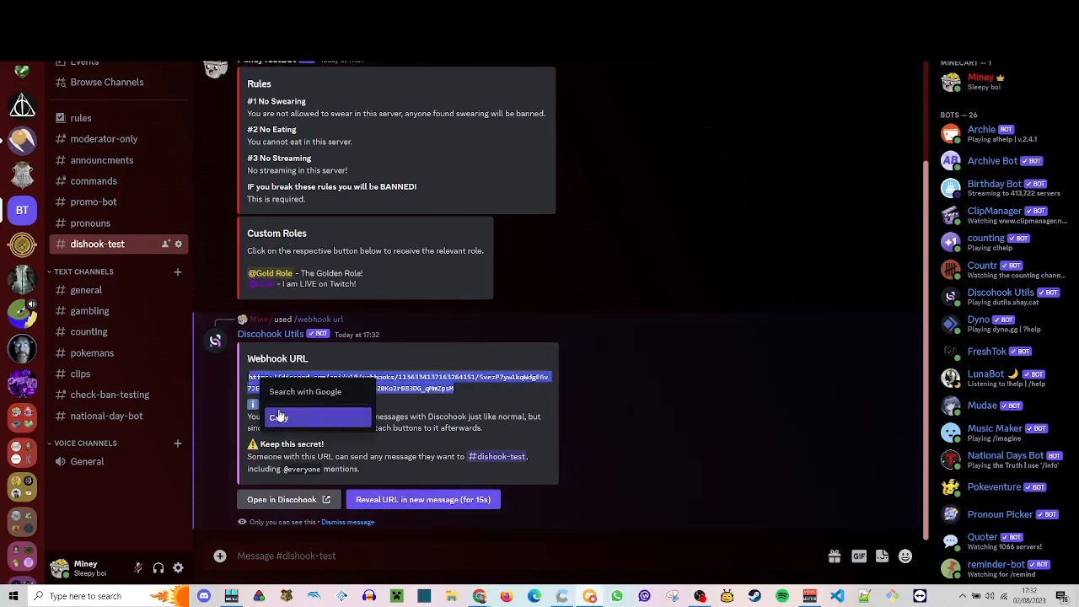
{"action": "left_click", "coordinate": [279, 418]}
{"action": "left_click", "coordinate": [1040, 6]}
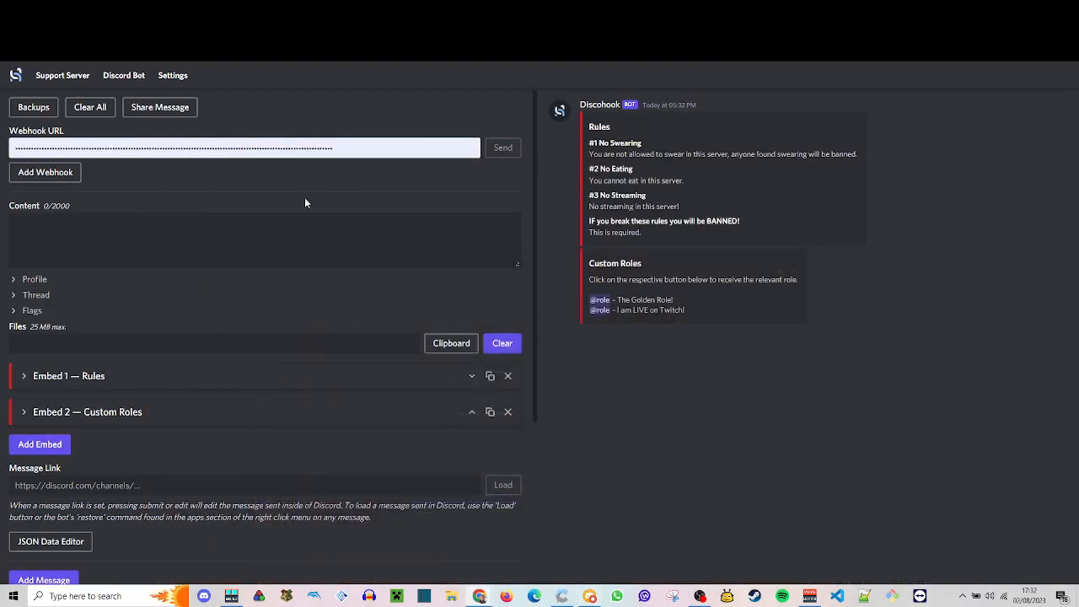
{"action": "left_click", "coordinate": [303, 145]}
{"action": "key", "text": "ctrl+v"}
{"action": "key", "text": "ctrl+a"}
{"action": "left_click", "coordinate": [379, 147]}
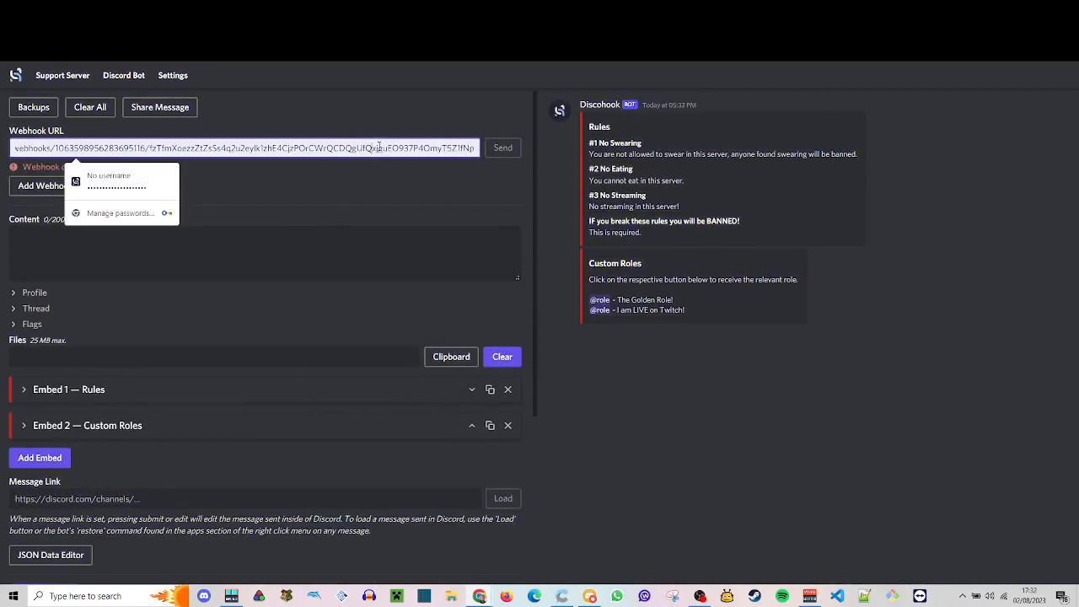
{"action": "key", "text": "ctrl+a"}
{"action": "key", "text": "ctrl+v"}
{"action": "left_click", "coordinate": [716, 309]}
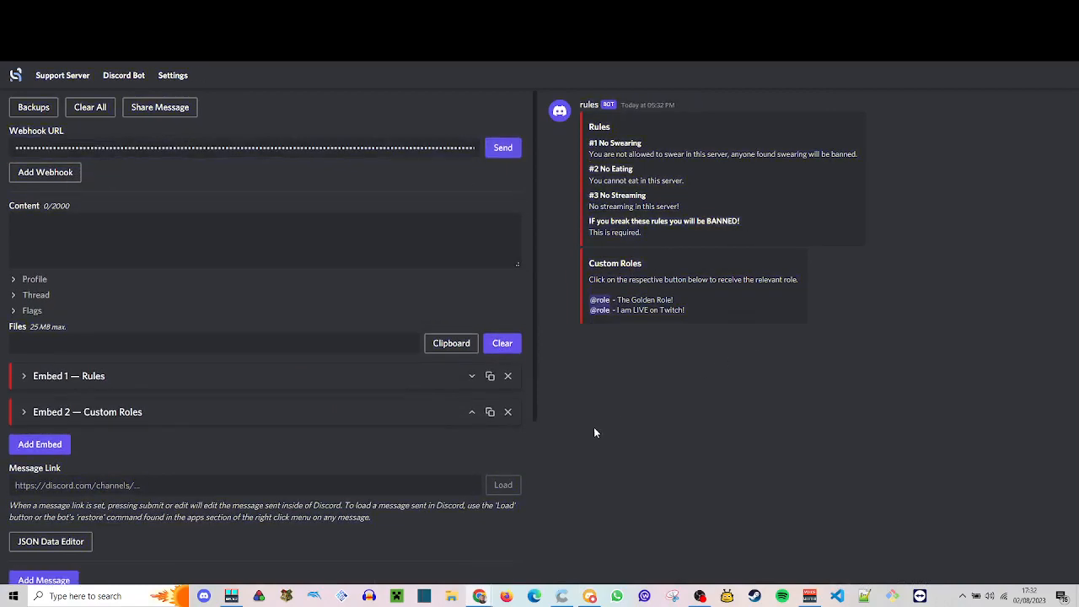
- Dismiss the webhook reply in Discord, copy the posted rules message's link, and paste it as the Message Link in Discohook
{"action": "left_click", "coordinate": [616, 596]}
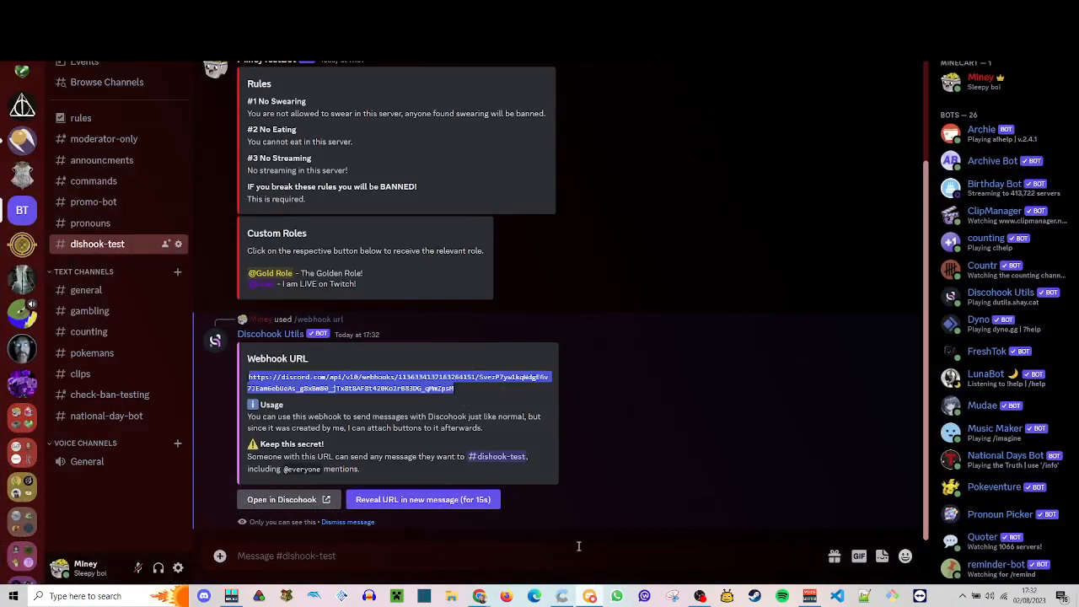
{"action": "left_click", "coordinate": [343, 521]}
{"action": "right_click", "coordinate": [678, 432]}
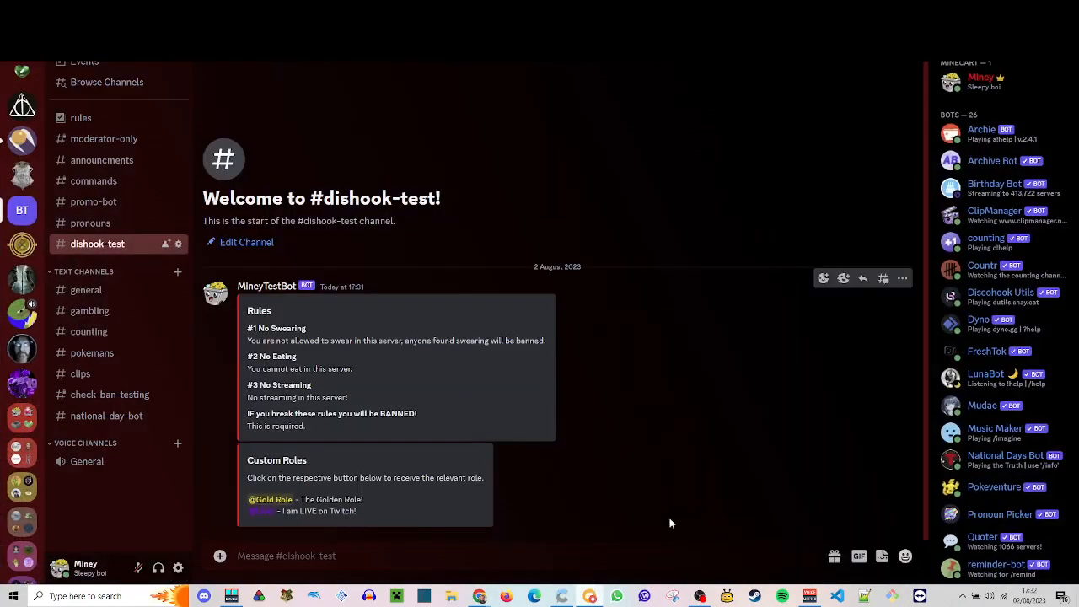
{"action": "left_click", "coordinate": [730, 496]}
{"action": "mouse_move", "coordinate": [479, 596]}
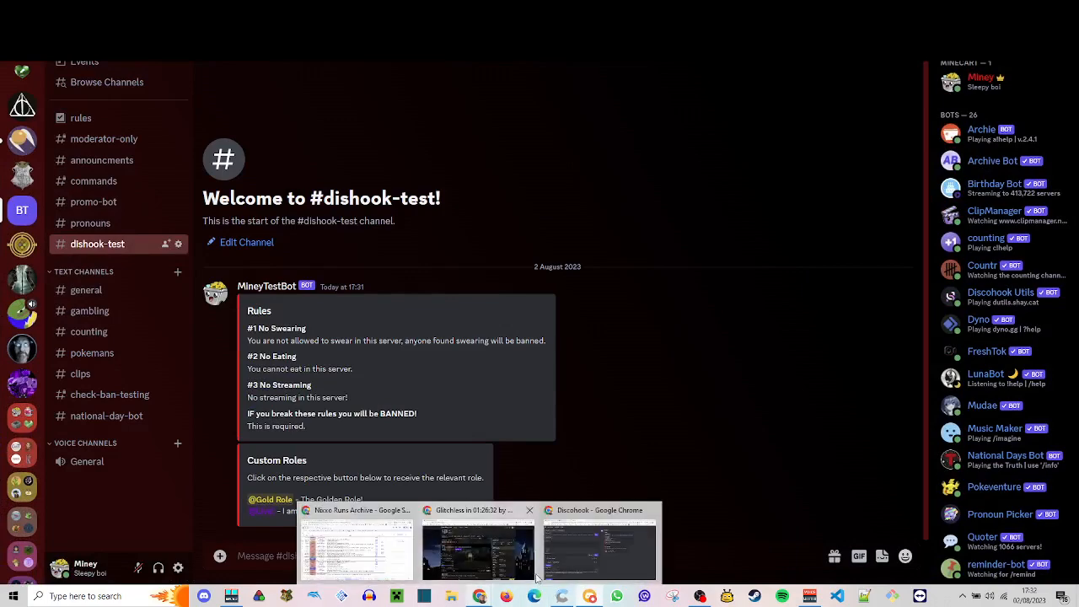
{"action": "left_click", "coordinate": [570, 554]}
{"action": "left_click", "coordinate": [440, 484]}
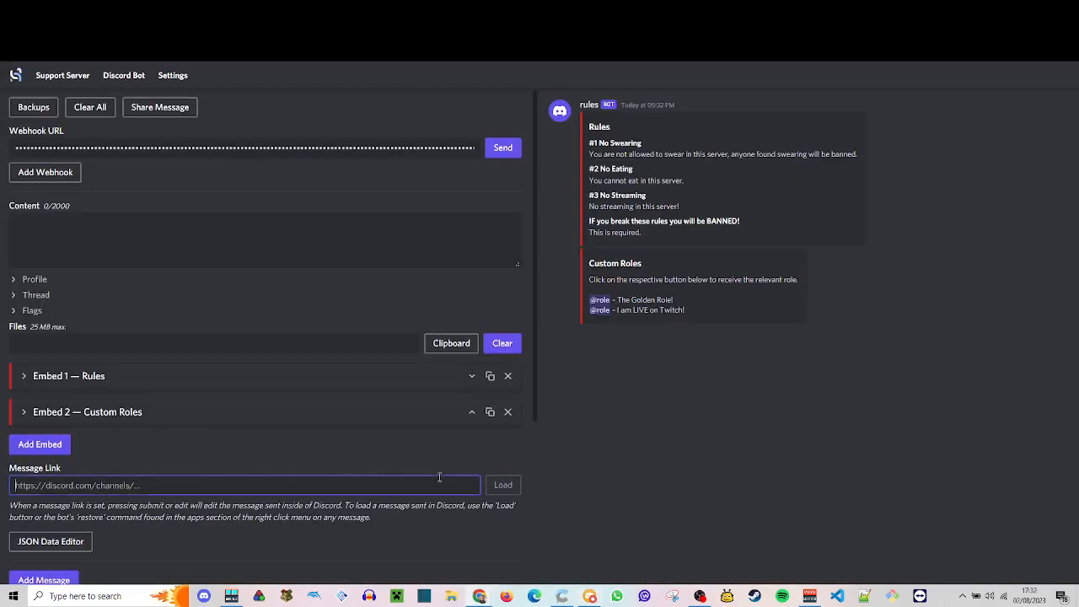
{"action": "key", "text": "ctrl+v"}
{"action": "left_click", "coordinate": [629, 428]}
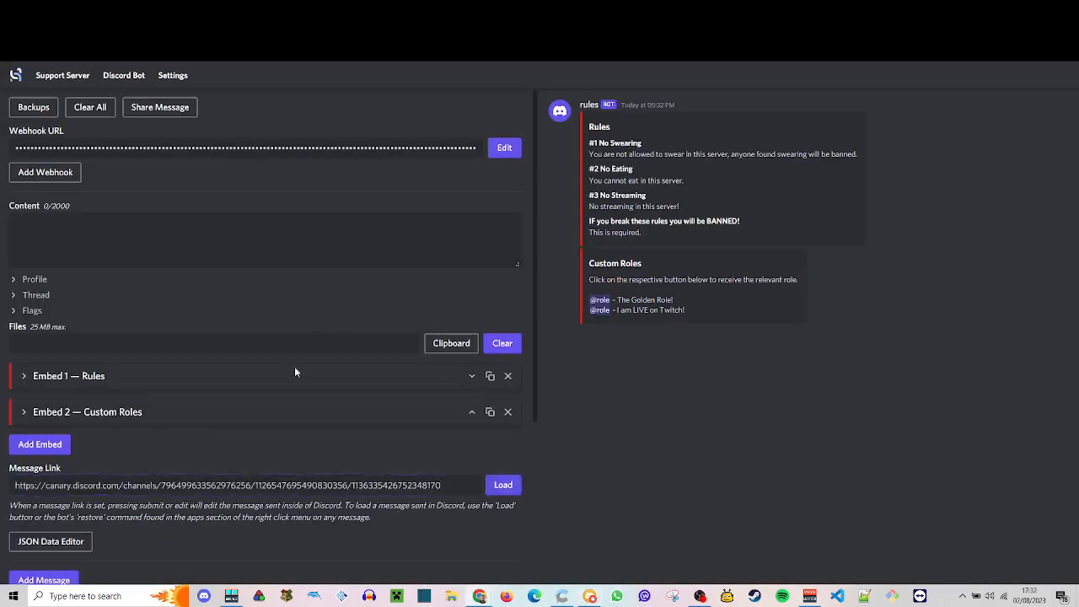
- Delete the field "IF you break these rules you will be BANNED!" from the Rules embed, submit the message edit, and switch to Discord
{"action": "left_click", "coordinate": [131, 380]}
{"action": "left_click", "coordinate": [43, 448]}
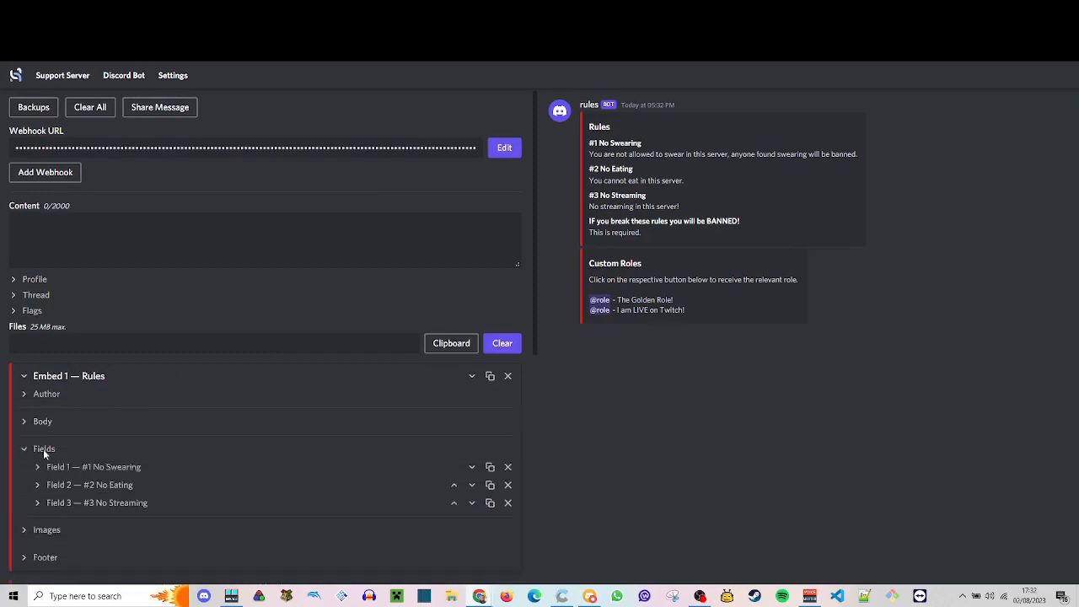
{"action": "scroll", "coordinate": [79, 468], "scroll_direction": "down", "scroll_amount": 1}
{"action": "left_click", "coordinate": [508, 466]}
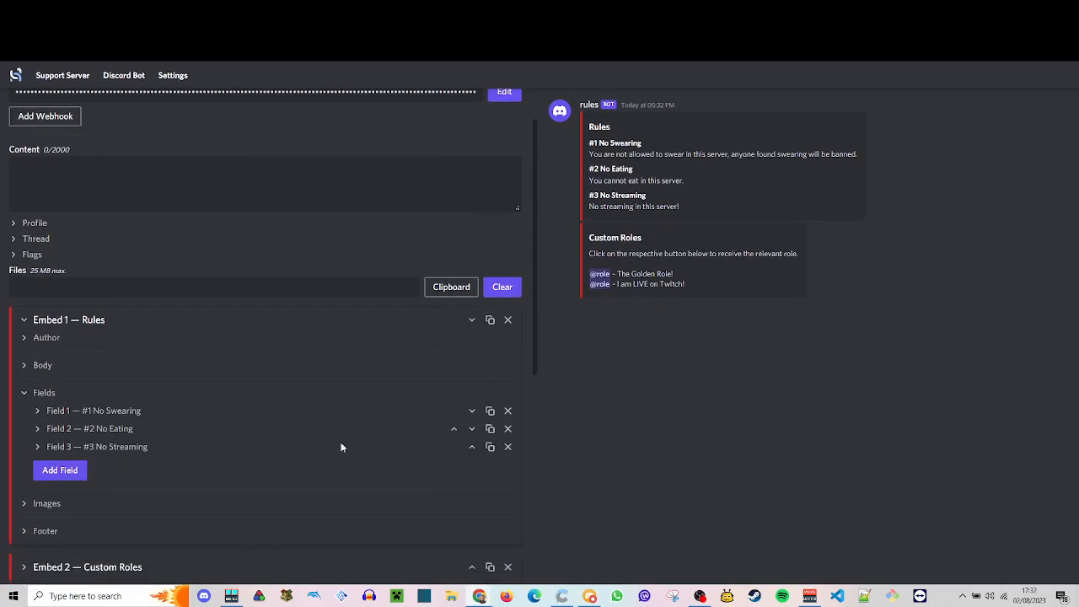
{"action": "left_click", "coordinate": [48, 324]}
{"action": "scroll", "coordinate": [402, 270], "scroll_direction": "up", "scroll_amount": 1}
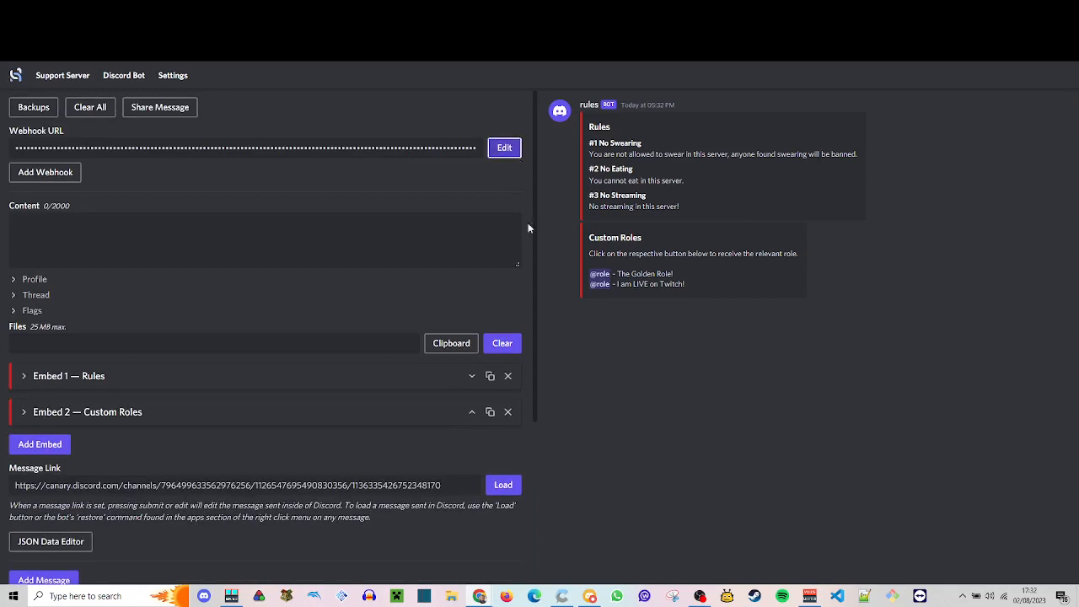
{"action": "left_click", "coordinate": [618, 594]}
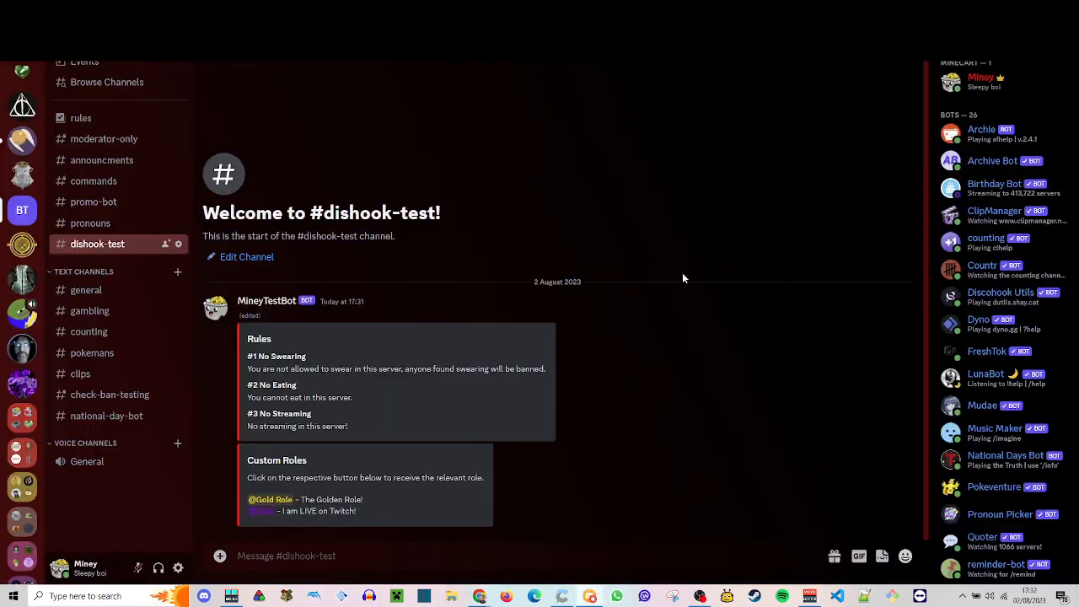
- Copy the rules message's link and run the /buttons add command with it as the message_link
{"action": "right_click", "coordinate": [668, 446]}
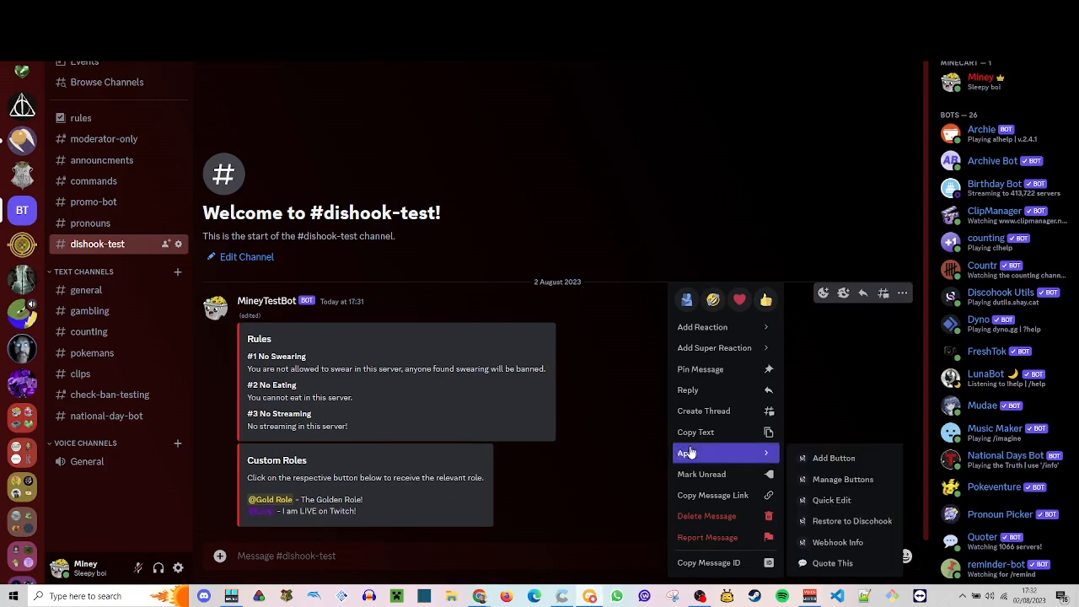
{"action": "left_click", "coordinate": [636, 373]}
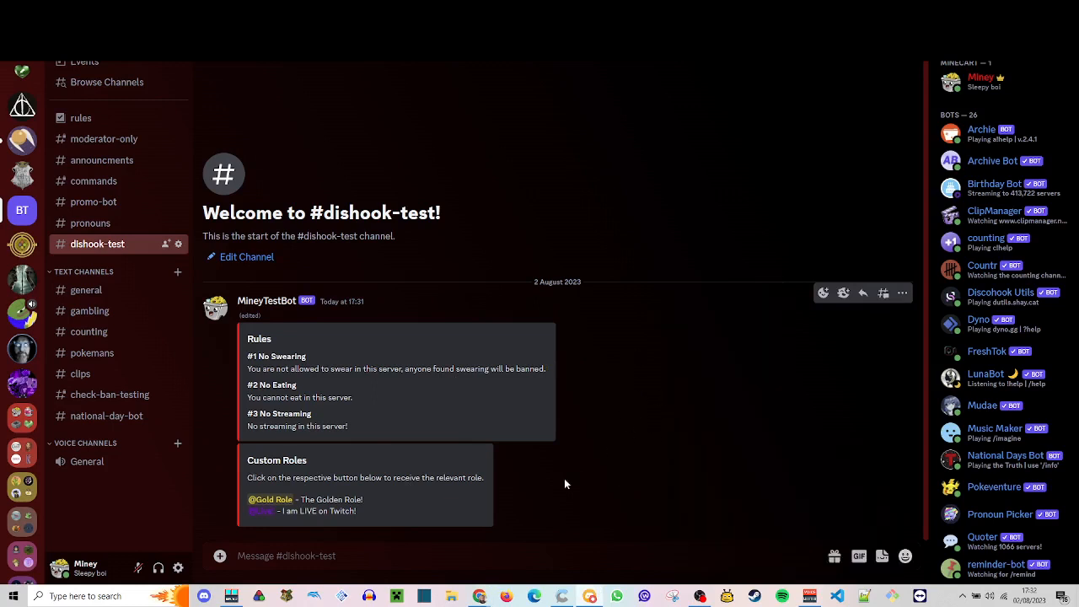
{"action": "left_click", "coordinate": [507, 556]}
{"action": "type", "text": "/butto"}
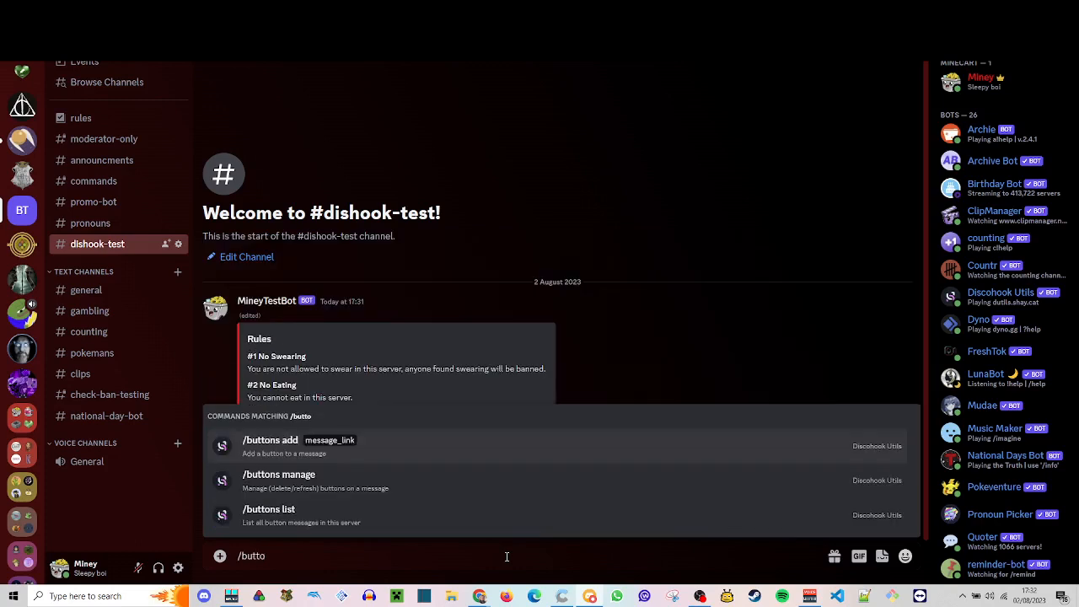
{"action": "key", "text": "Tab"}
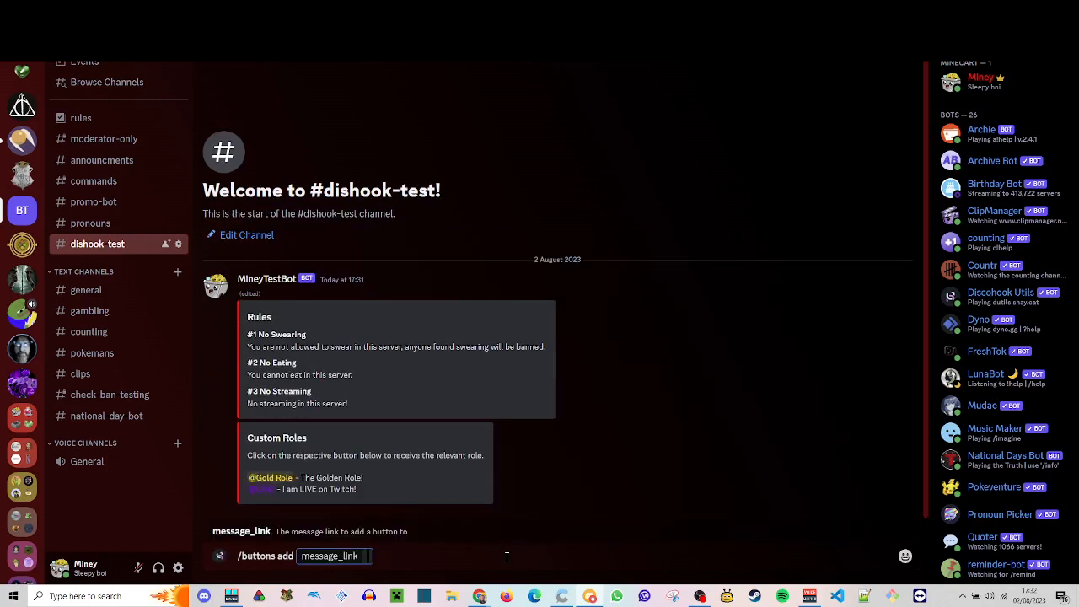
{"action": "right_click", "coordinate": [583, 496]}
{"action": "left_click", "coordinate": [627, 498]}
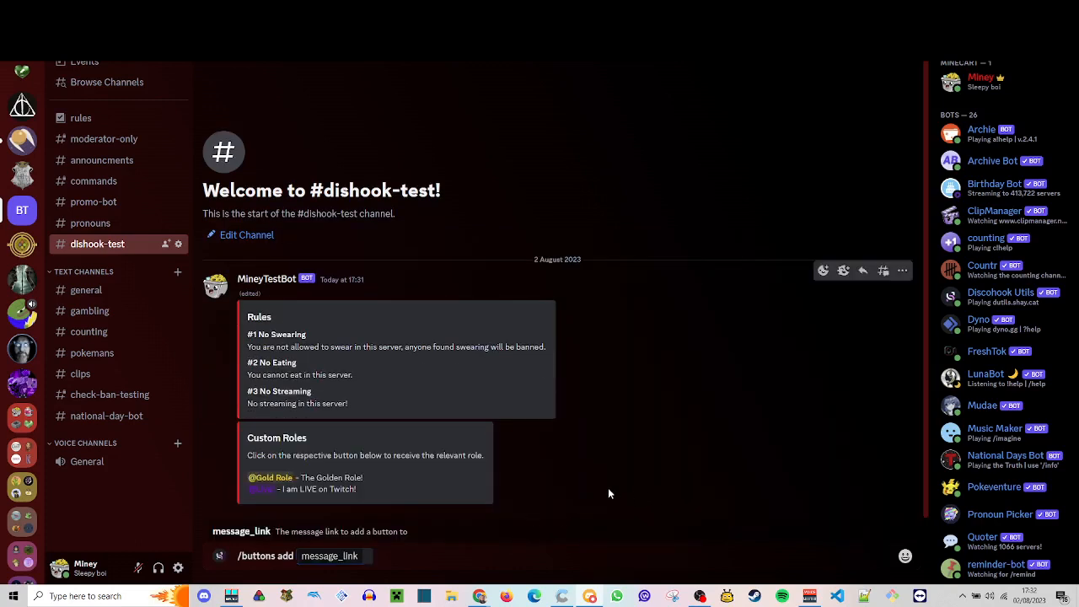
{"action": "right_click", "coordinate": [612, 464]}
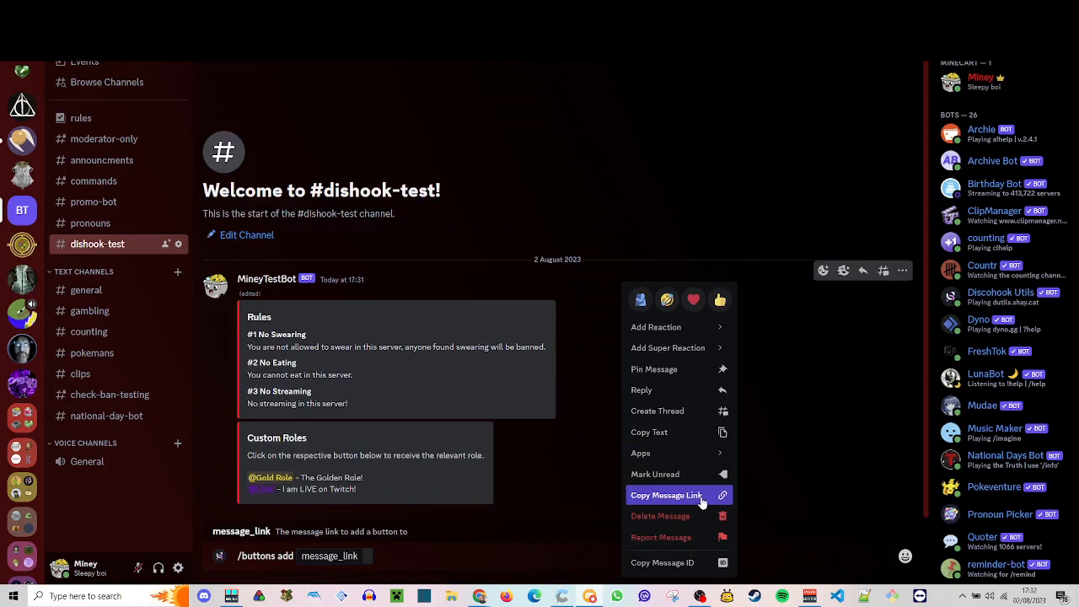
{"action": "left_click", "coordinate": [445, 562]}
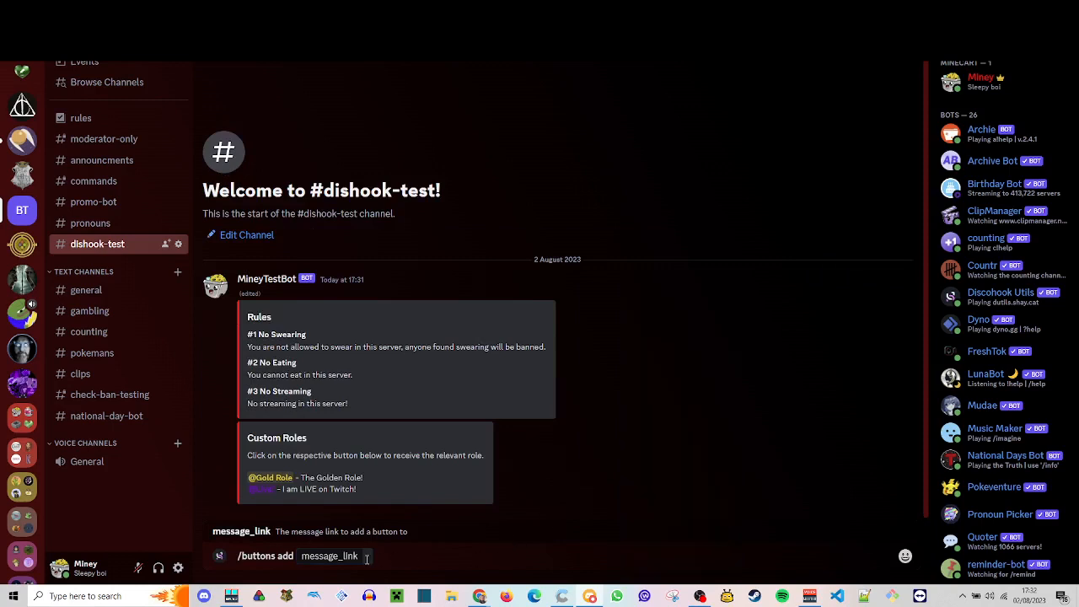
{"action": "key", "text": "ctrl+v"}
{"action": "key", "text": "Return"}
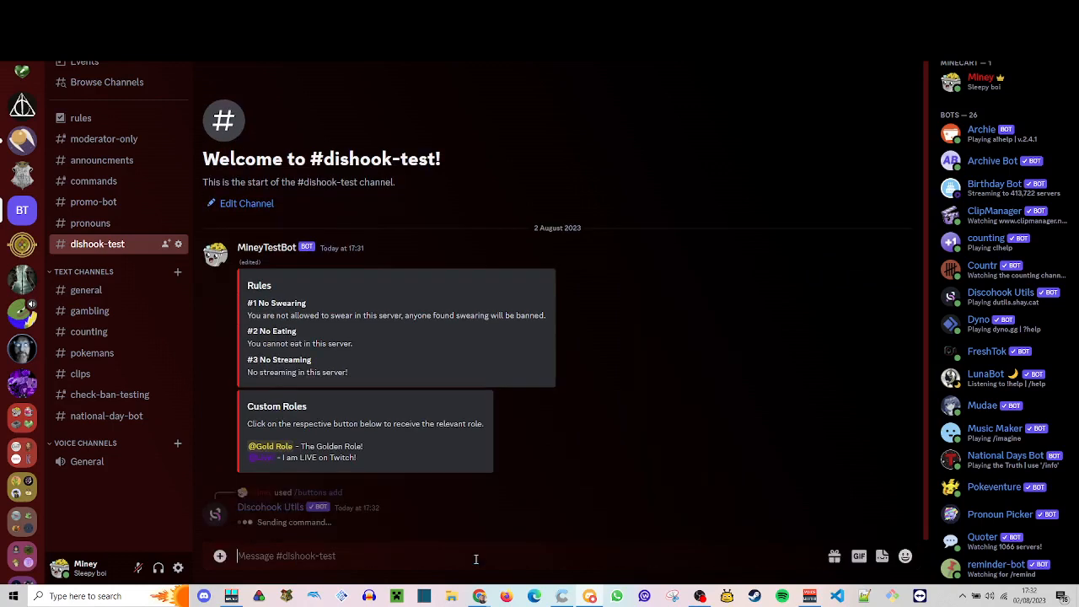
- Set the new button's type to Role and assign it the Gold Role
{"action": "left_click", "coordinate": [427, 503]}
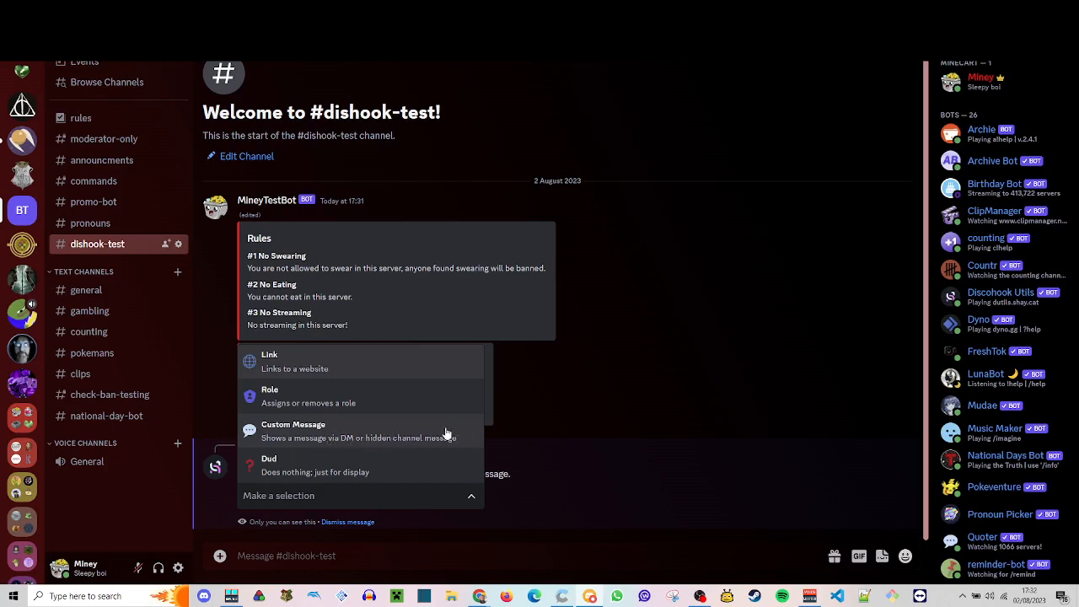
{"action": "left_click", "coordinate": [402, 403]}
{"action": "left_click", "coordinate": [392, 506]}
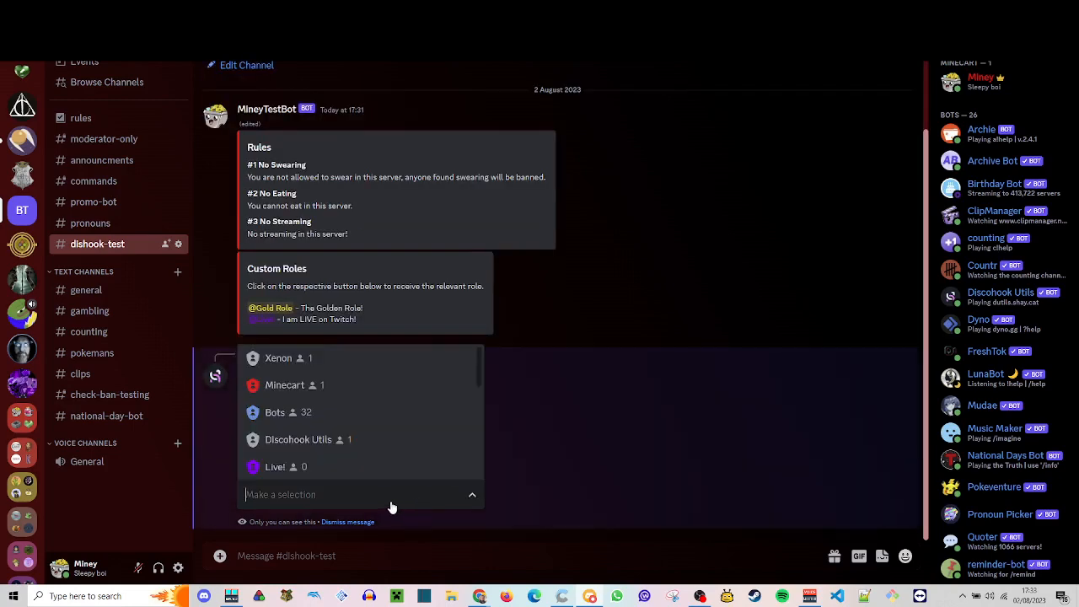
{"action": "scroll", "coordinate": [357, 428], "scroll_direction": "down", "scroll_amount": 2}
{"action": "left_click", "coordinate": [346, 439]}
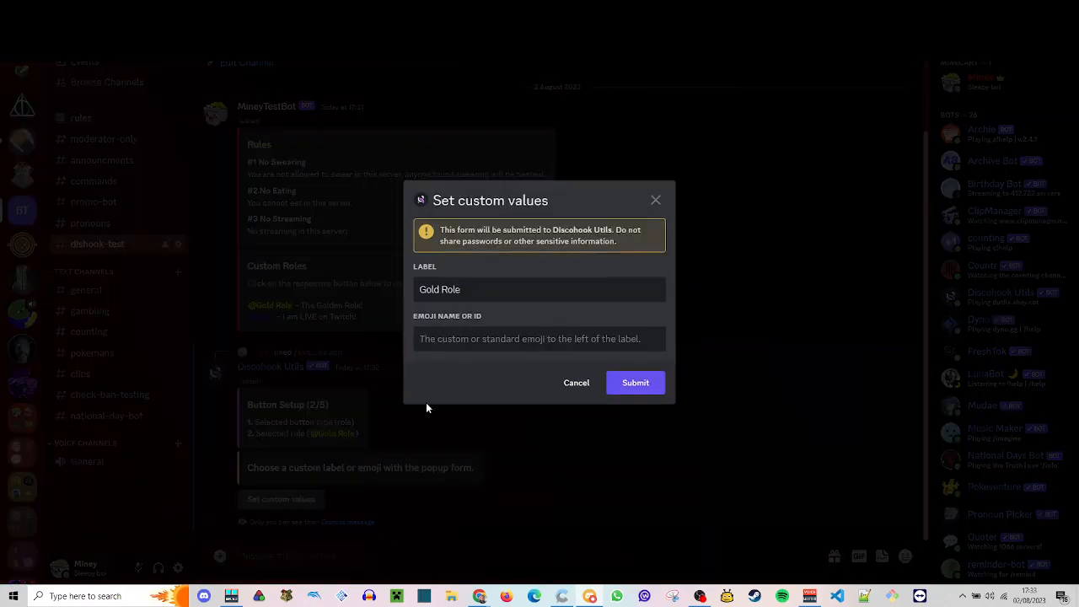
- Submit the label Gold Role without an emoji, choose the primary button style, and start adding another button
{"action": "left_click", "coordinate": [506, 339]}
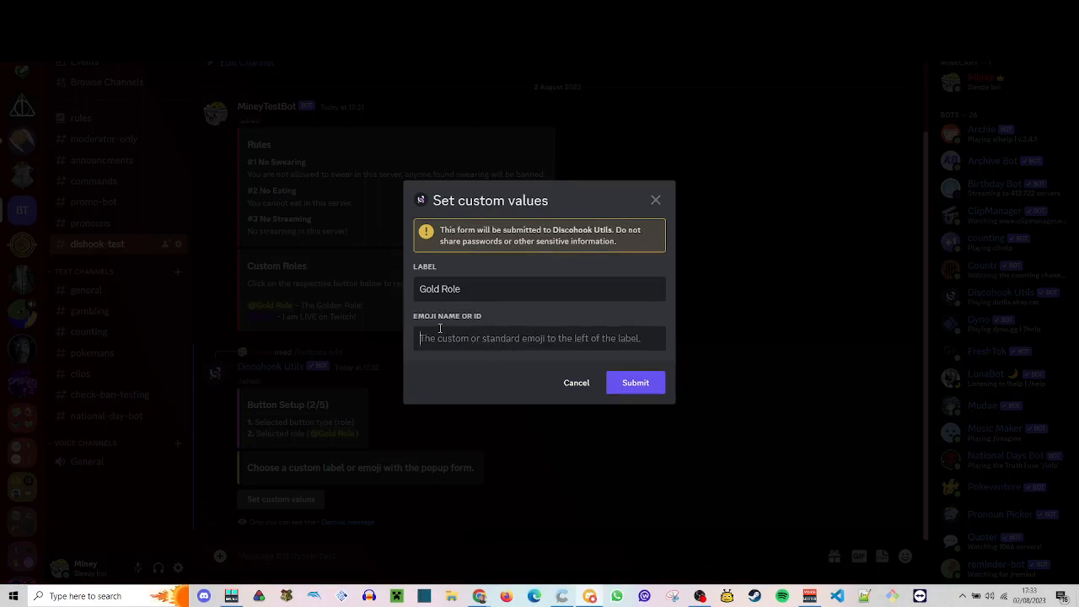
{"action": "left_click", "coordinate": [647, 388]}
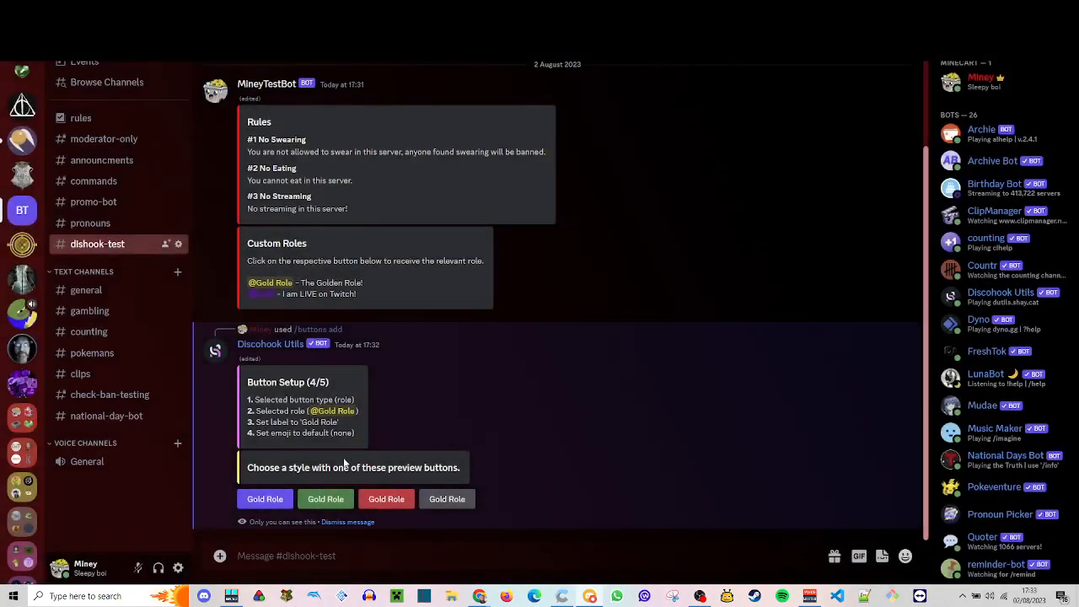
{"action": "left_click", "coordinate": [268, 501]}
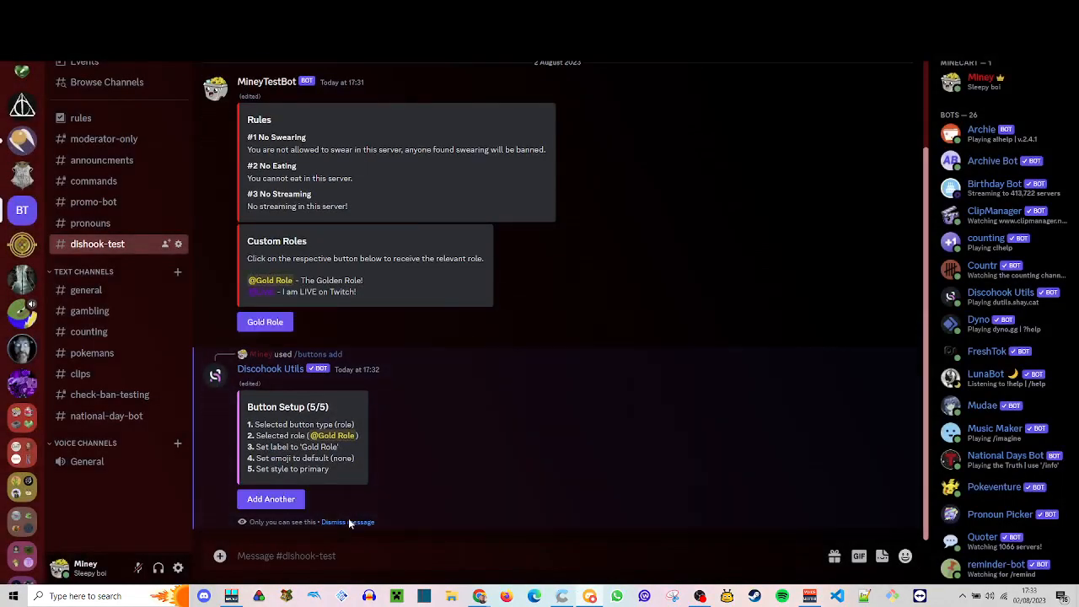
{"action": "left_click", "coordinate": [289, 502]}
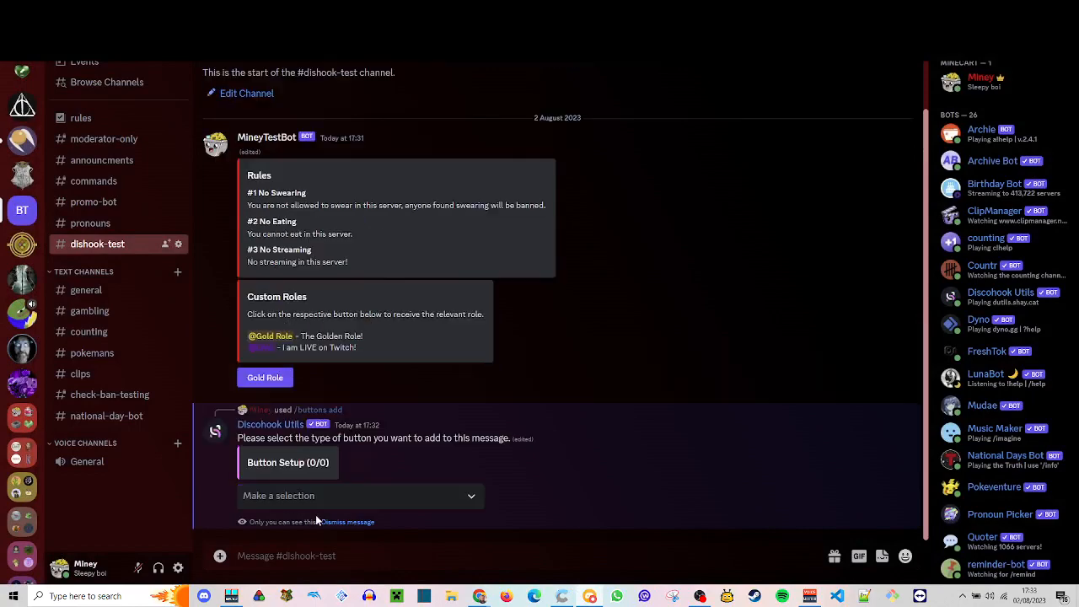
- Set the second button's type to Role and assign it the Live! role
{"action": "left_click", "coordinate": [331, 502]}
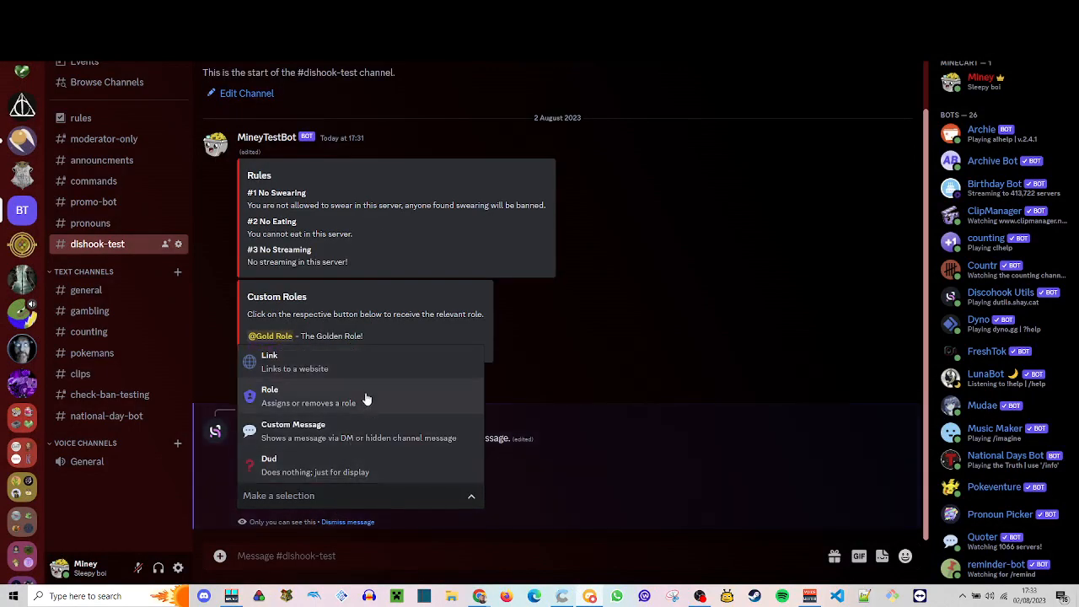
{"action": "left_click", "coordinate": [359, 399]}
{"action": "left_click", "coordinate": [343, 494]}
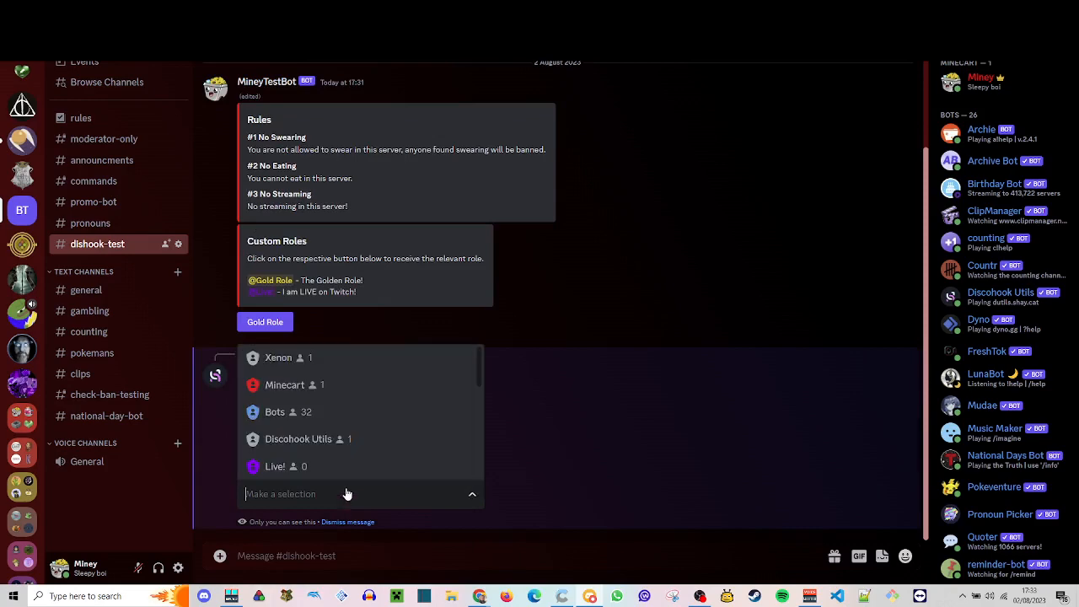
{"action": "left_click", "coordinate": [327, 447]}
{"action": "left_click", "coordinate": [396, 440]}
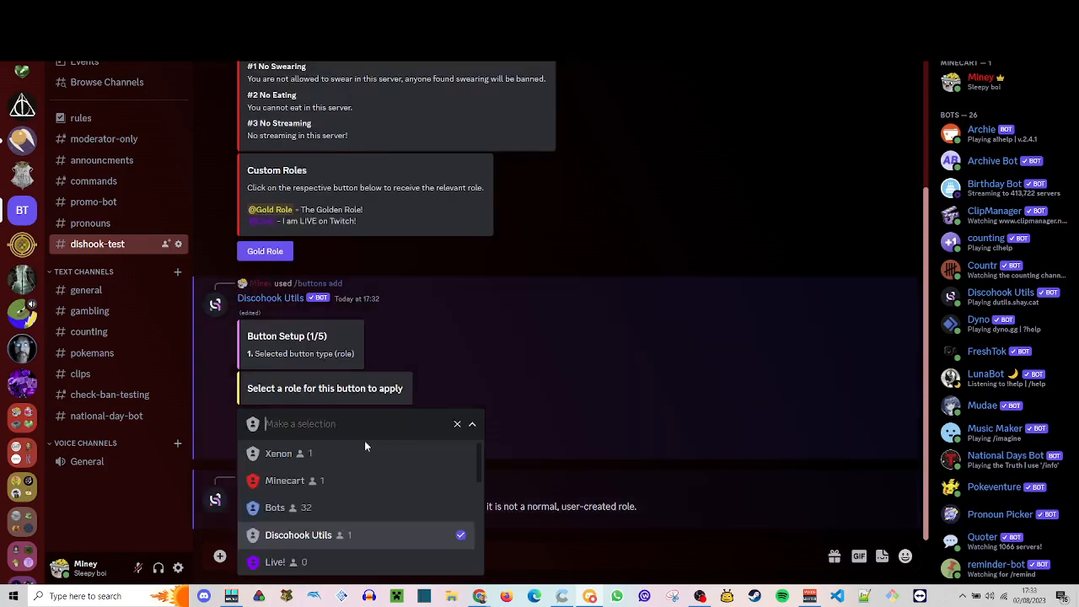
{"action": "left_click", "coordinate": [362, 560]}
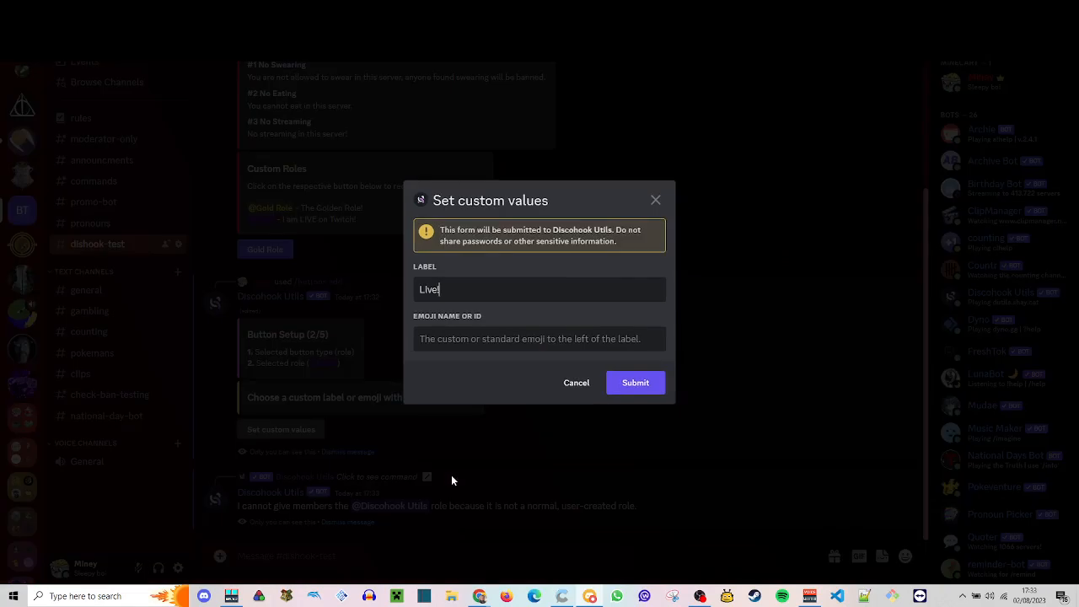
- Submit the button's custom values with the label Live! and the emoji apple
{"action": "left_click", "coordinate": [627, 382]}
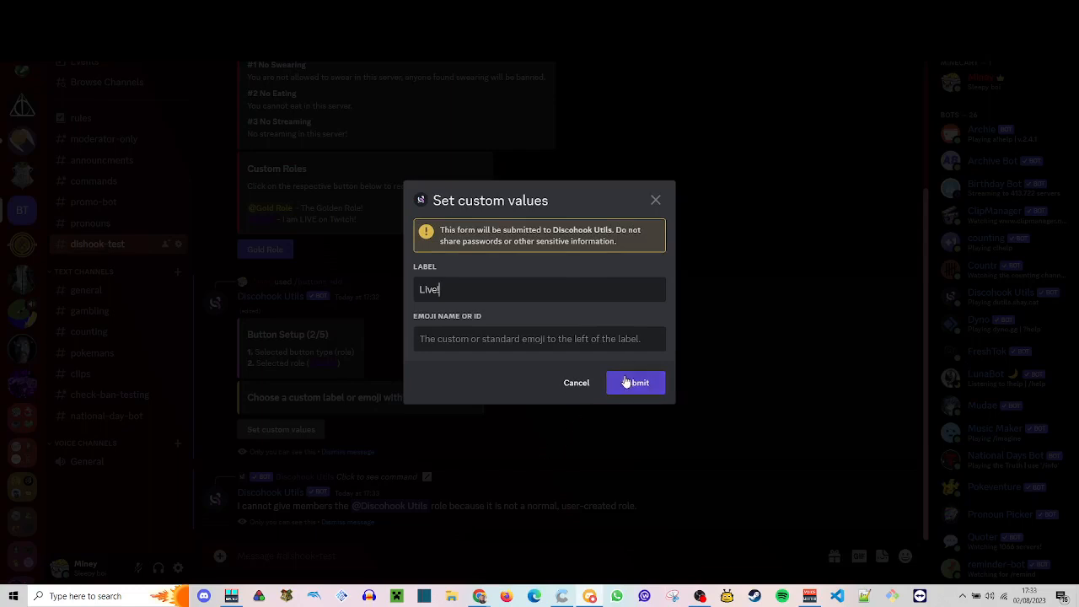
{"action": "left_click", "coordinate": [628, 337]}
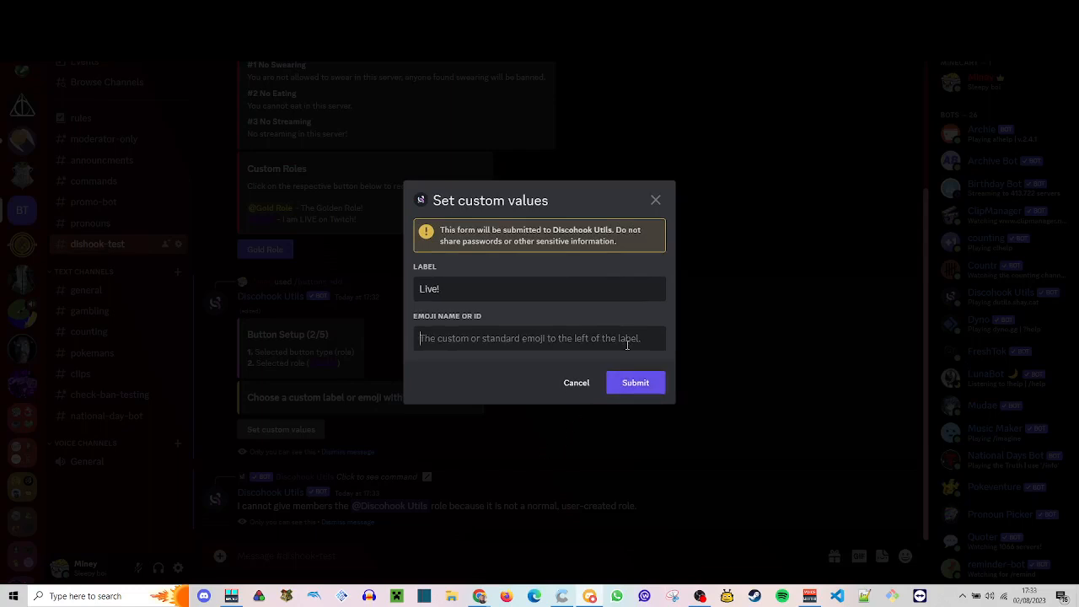
{"action": "type", "text": "apple"}
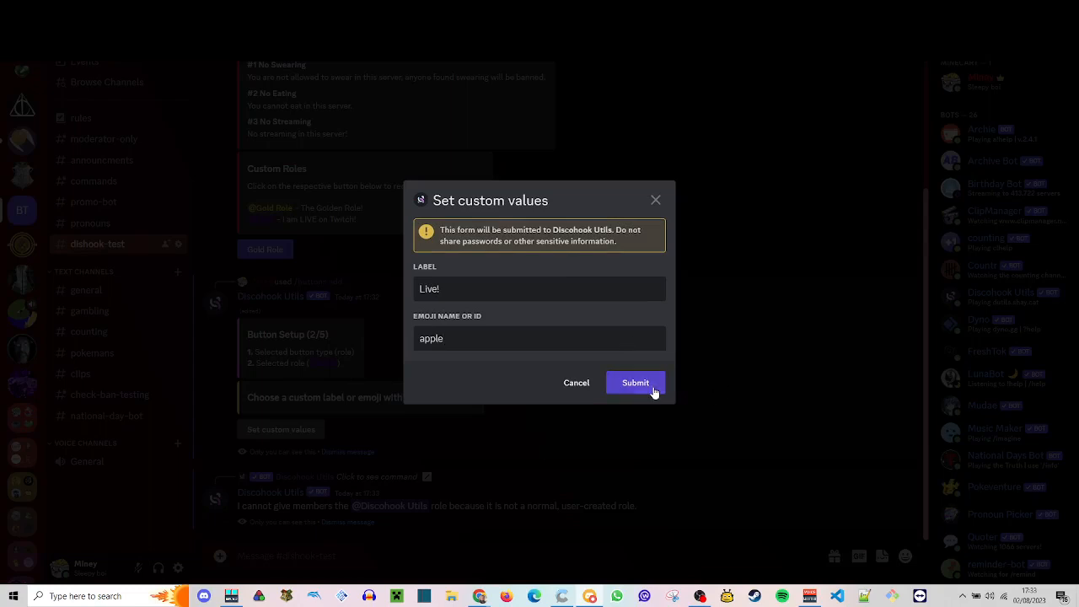
{"action": "left_click", "coordinate": [650, 384]}
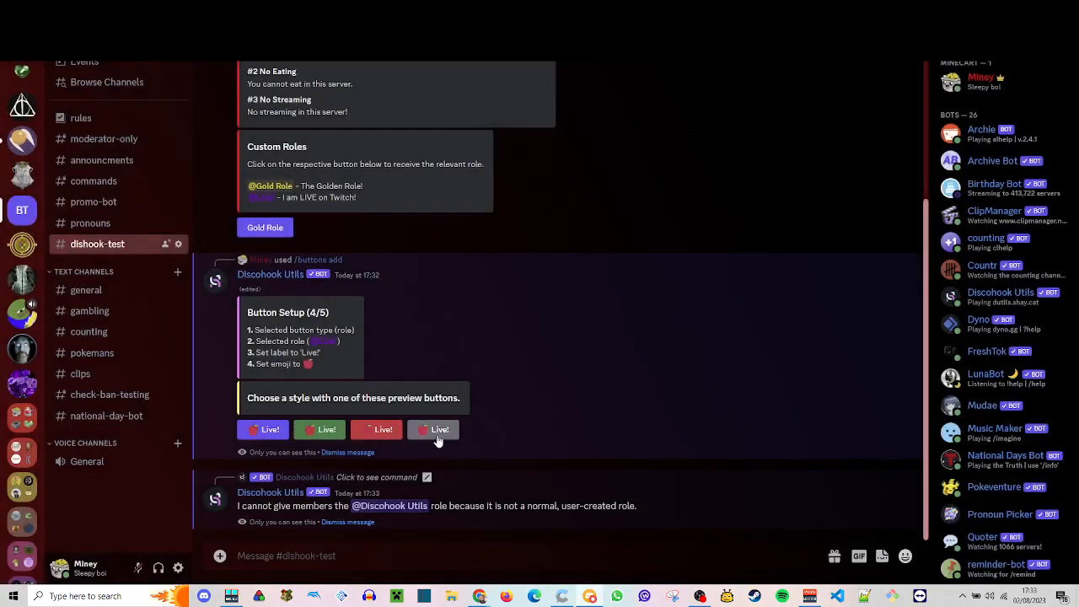
- Choose the green style for the Live! button and dismiss the leftover Discohook Utils messages
{"action": "left_click", "coordinate": [313, 438]}
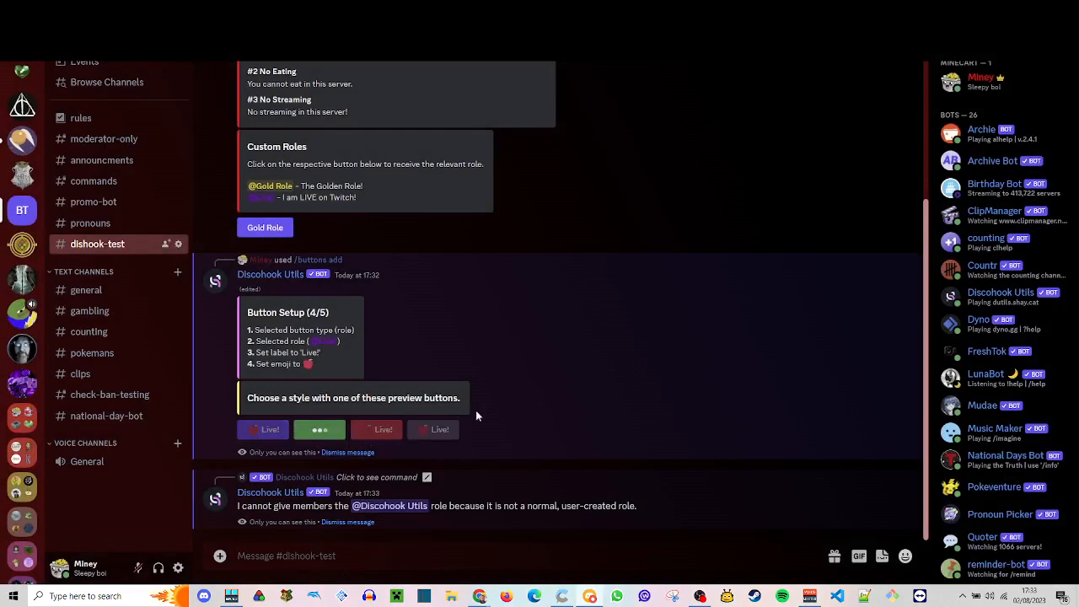
{"action": "left_click", "coordinate": [333, 454]}
{"action": "left_click", "coordinate": [369, 528]}
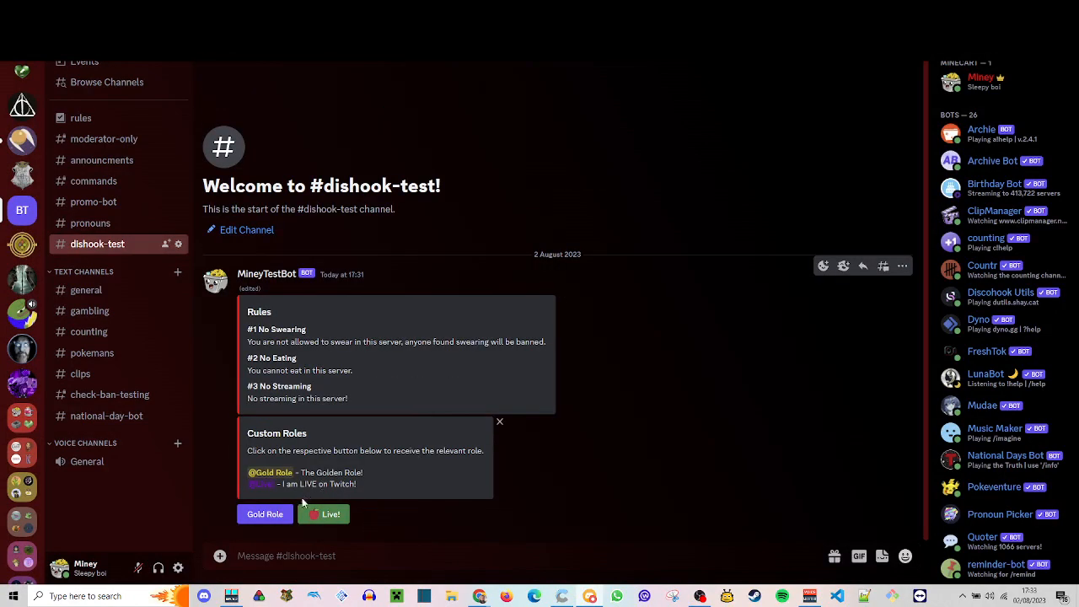
- Test the Gold Role and Live! buttons on the message, checking the roles on the own member profile after each one
{"action": "left_click", "coordinate": [281, 518]}
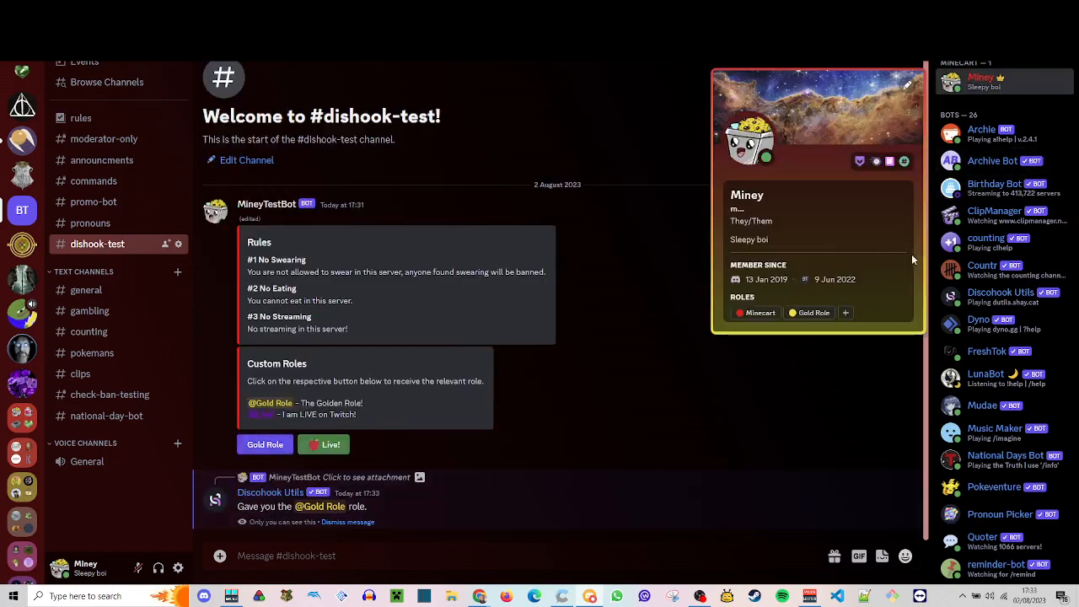
{"action": "left_click", "coordinate": [983, 81]}
{"action": "left_click", "coordinate": [329, 447]}
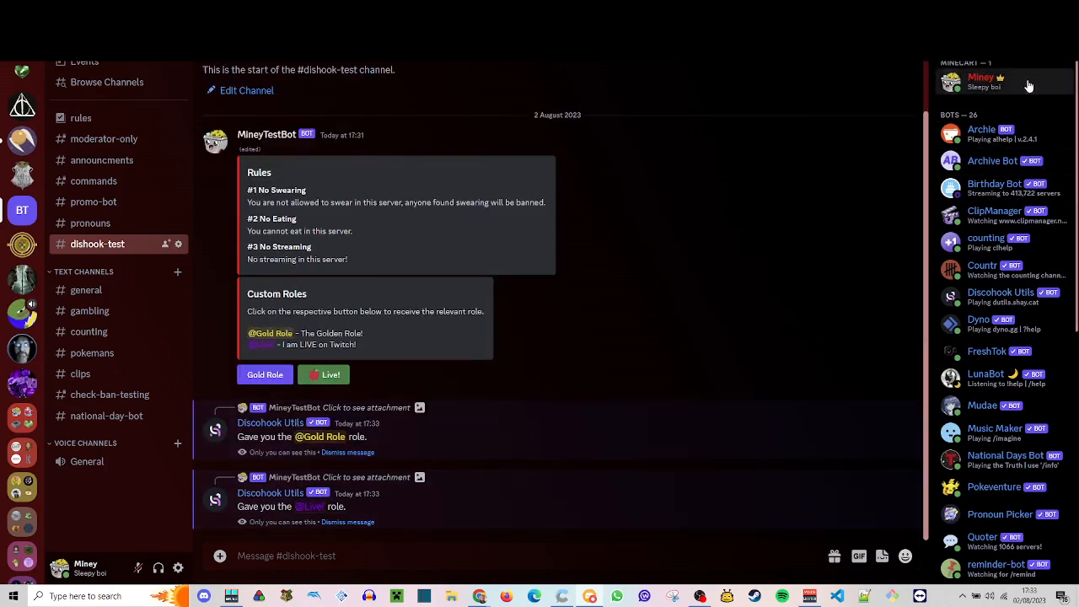
{"action": "left_click", "coordinate": [1027, 79]}
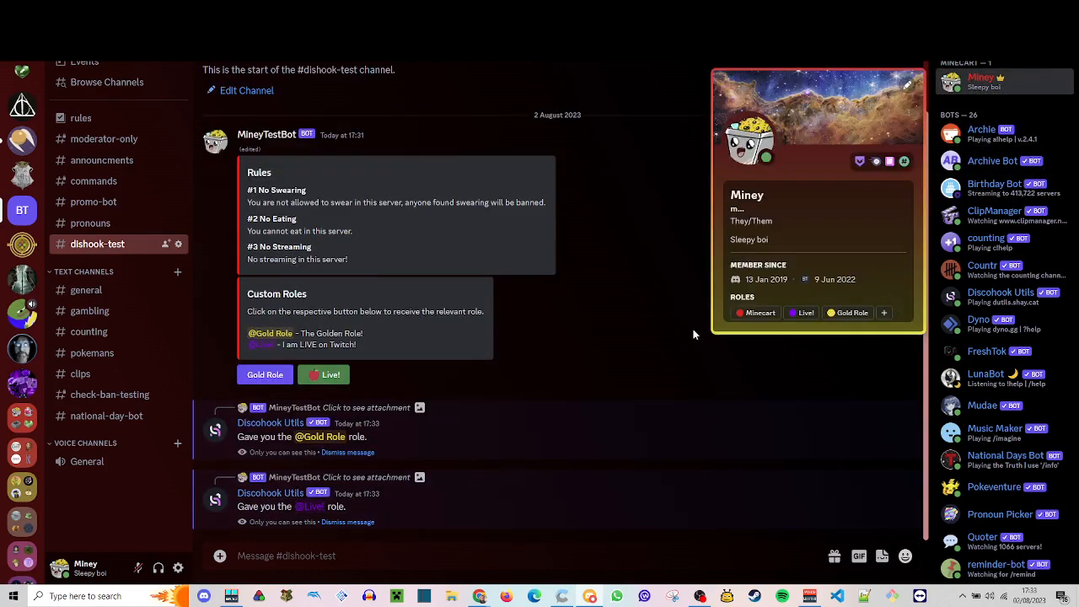
- Remove the Live! and Gold Role roles again with their message buttons and dismiss the bot's replies
{"action": "left_click", "coordinate": [341, 524]}
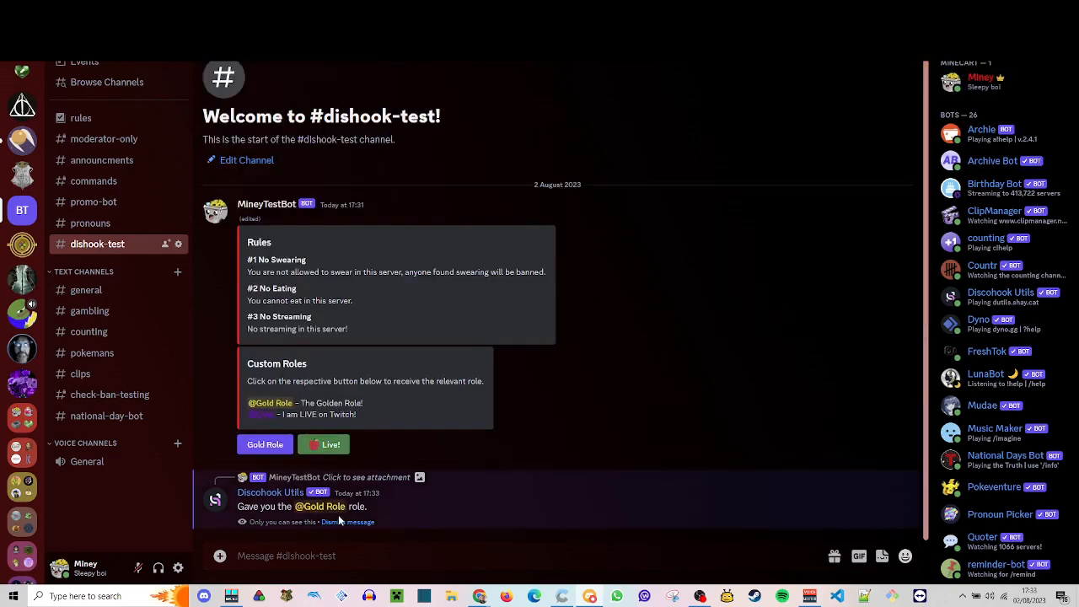
{"action": "left_click", "coordinate": [338, 514]}
{"action": "left_click", "coordinate": [270, 447]}
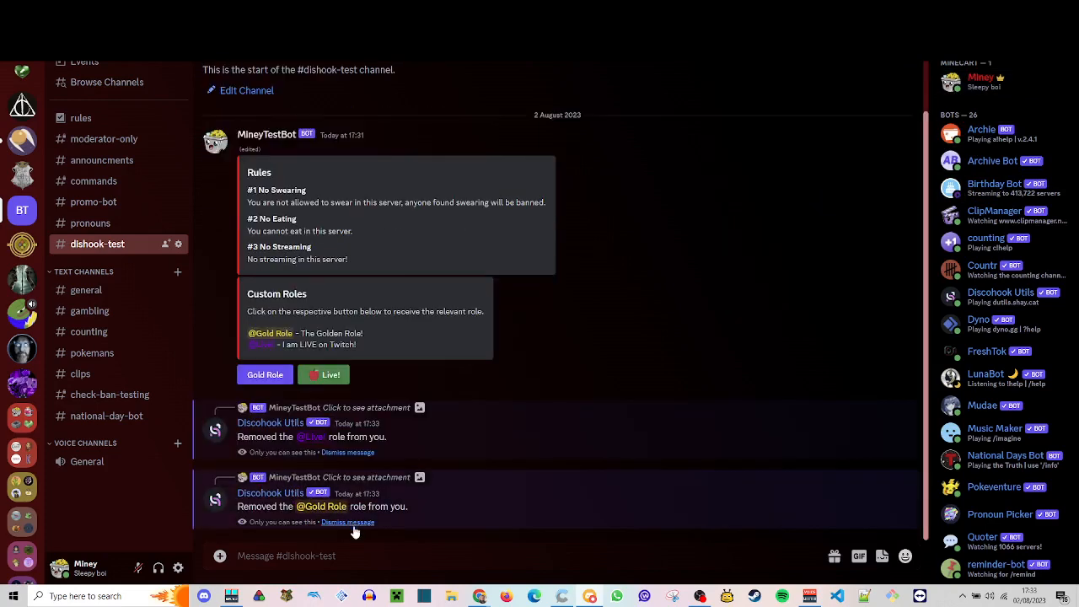
{"action": "left_click", "coordinate": [349, 523]}
{"action": "left_click", "coordinate": [347, 523]}
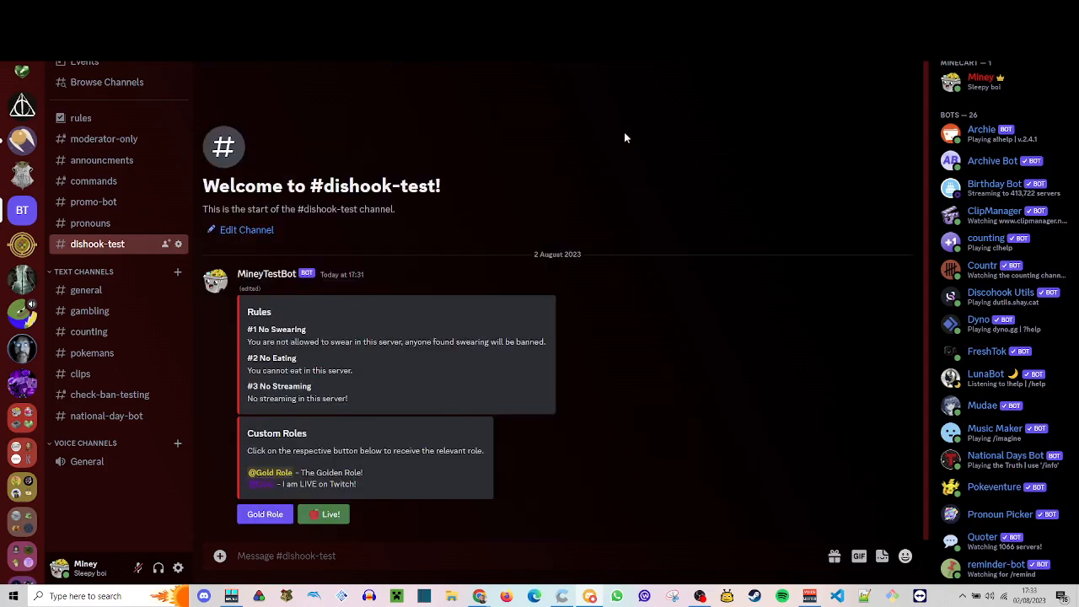